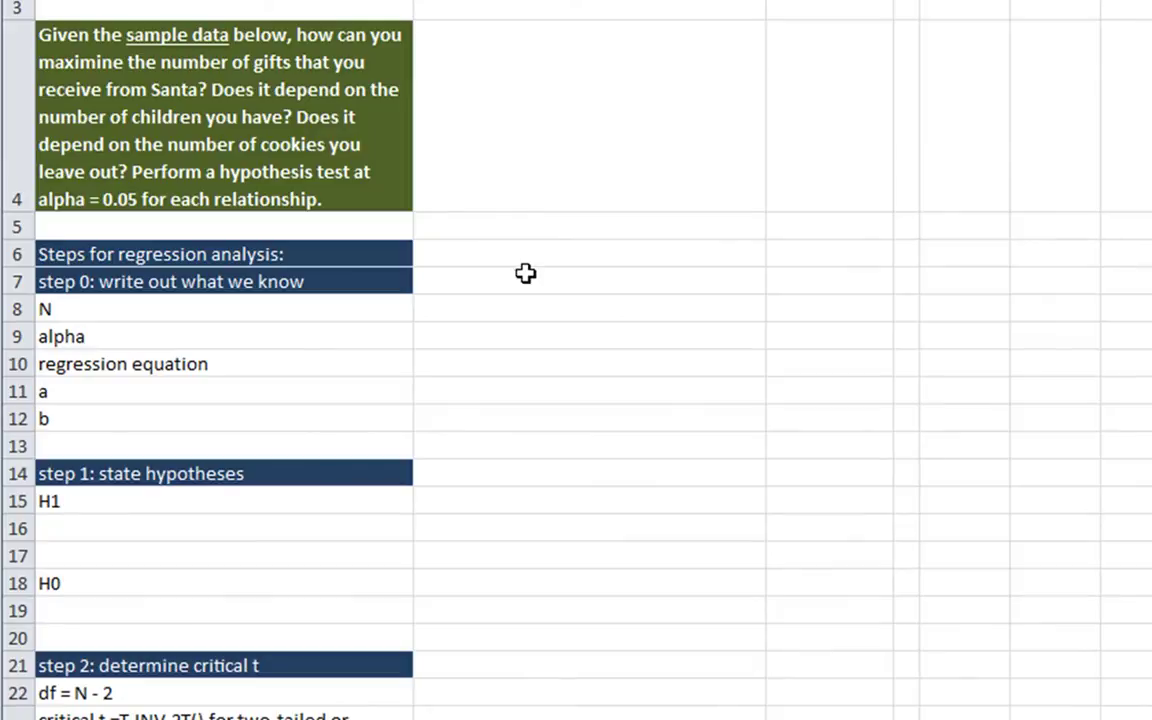
# Enter the column headings children in B7 and cookies in C7 beside the step 0 label
pyautogui.click(525, 273)
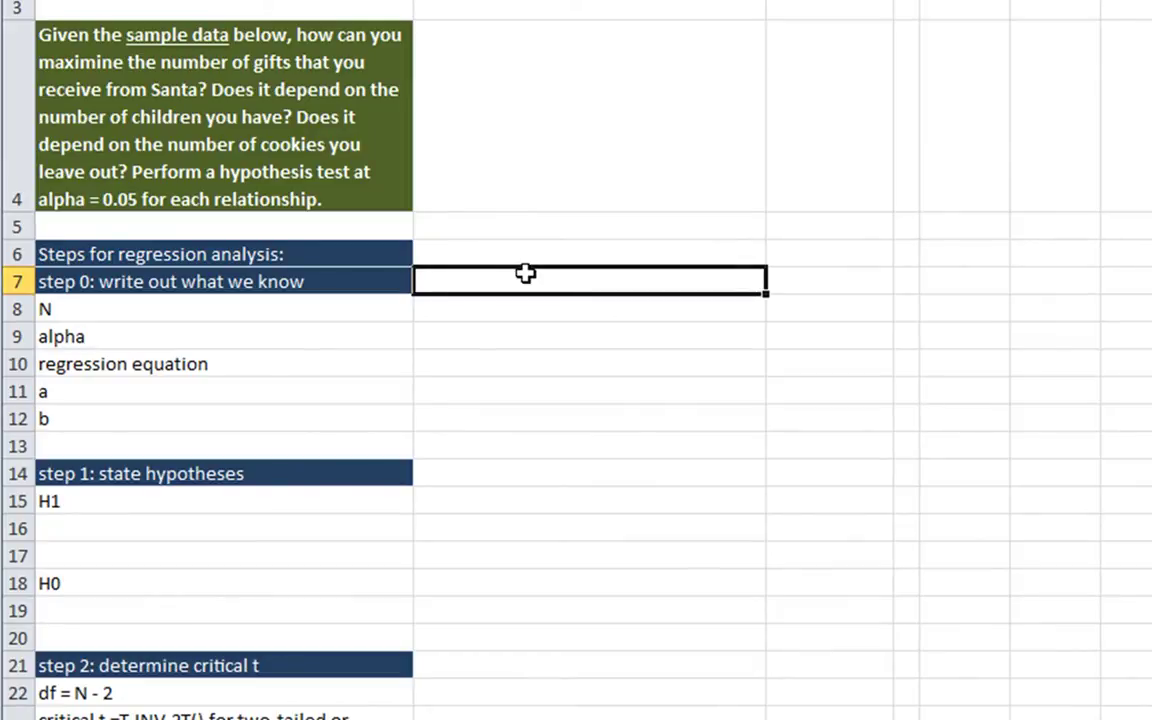
pyautogui.write('childre')
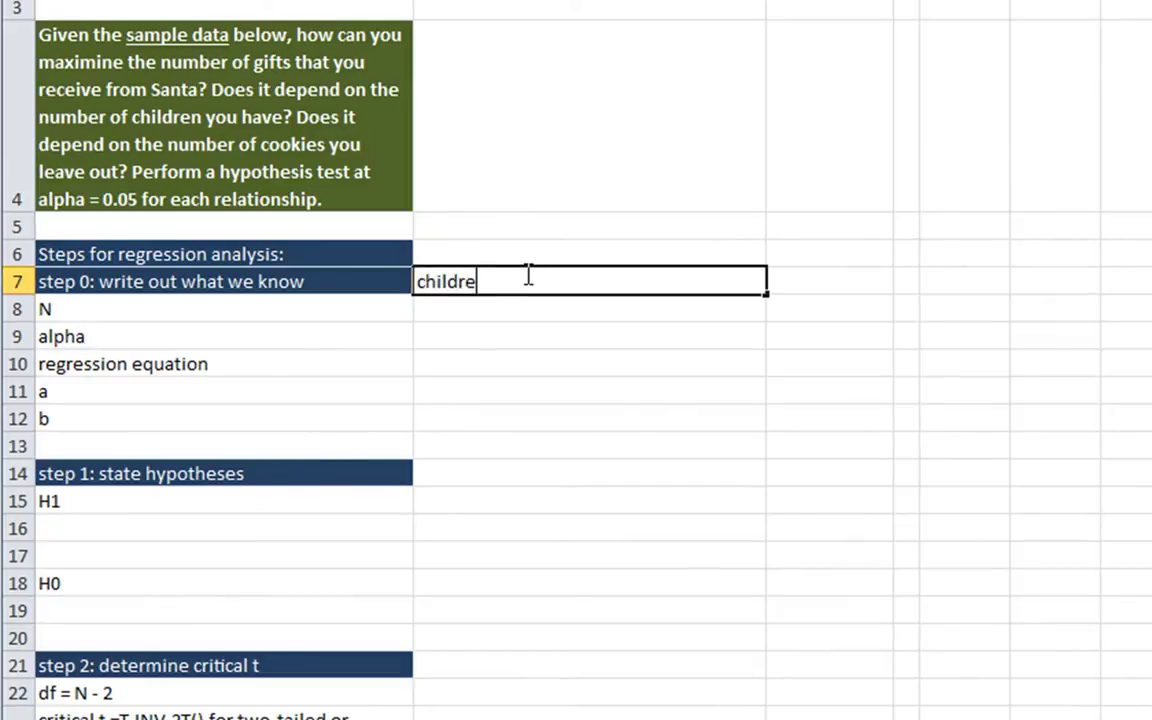
pyautogui.write('n')
pyautogui.press('Tab')
pyautogui.write('cookies')
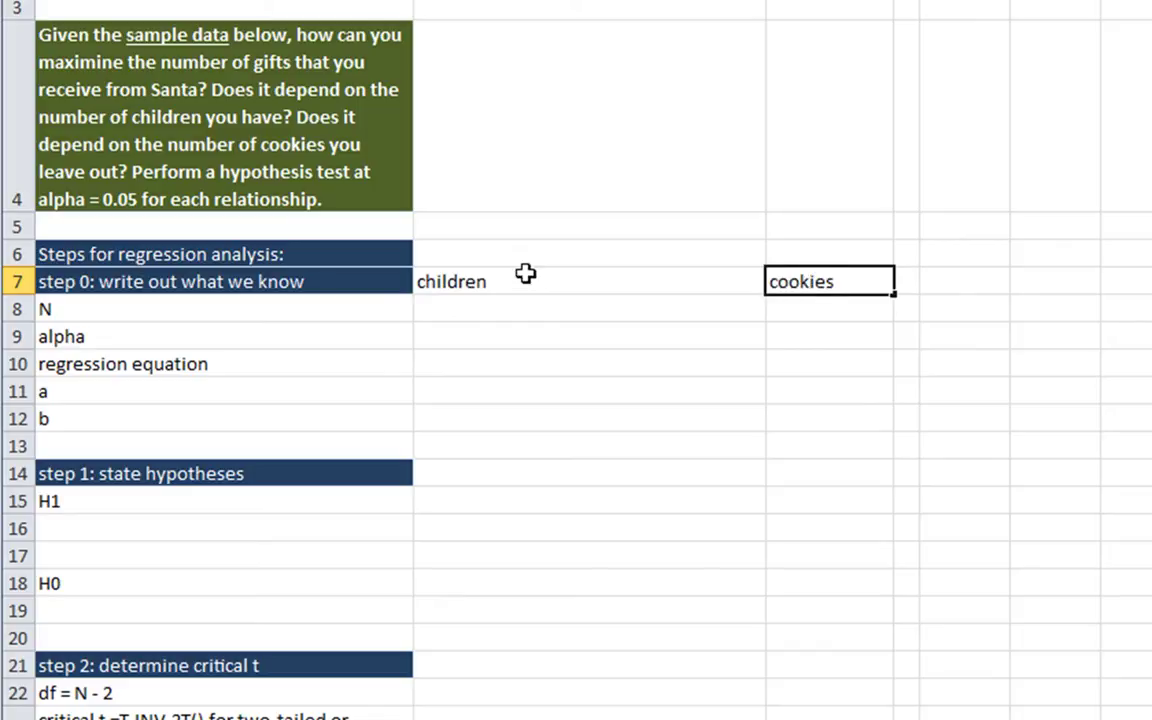
pyautogui.press('Return')
pyautogui.press('Right')
pyautogui.moveTo(675, 273)
pyautogui.mouseDown()
pyautogui.moveTo(681, 694)
pyautogui.moveTo(674, 282)
pyautogui.mouseUp()
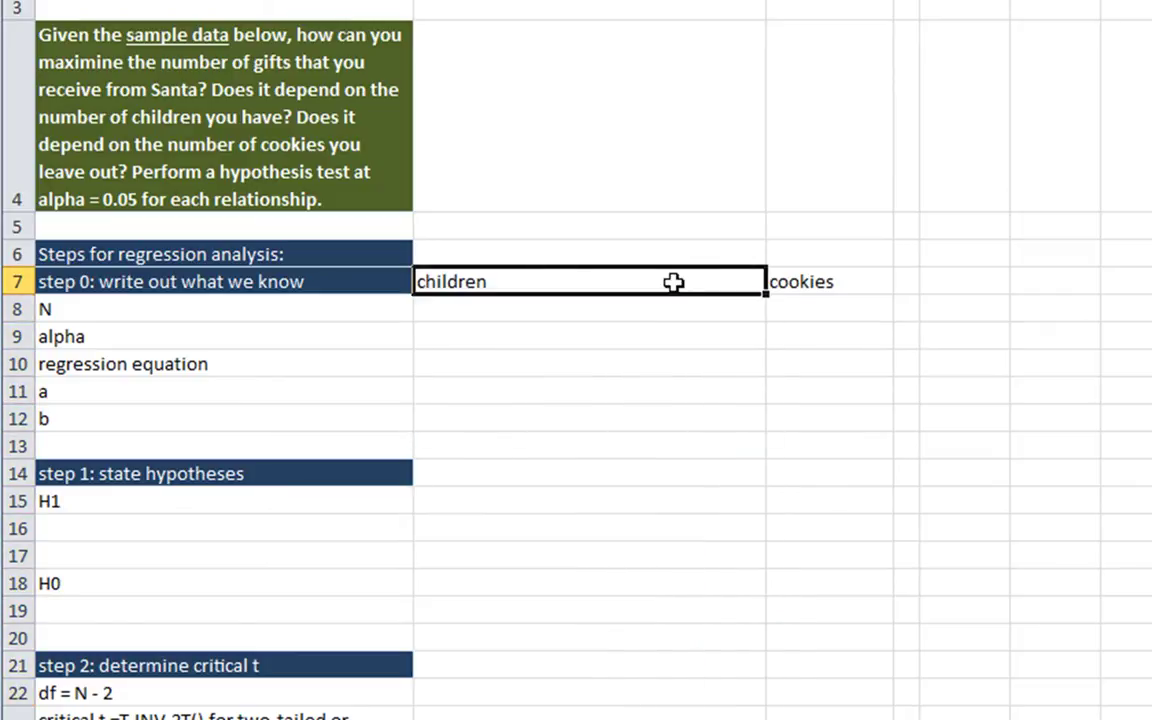
pyautogui.moveTo(782, 279)
pyautogui.mouseDown()
pyautogui.moveTo(815, 576)
pyautogui.moveTo(800, 283)
pyautogui.mouseUp()
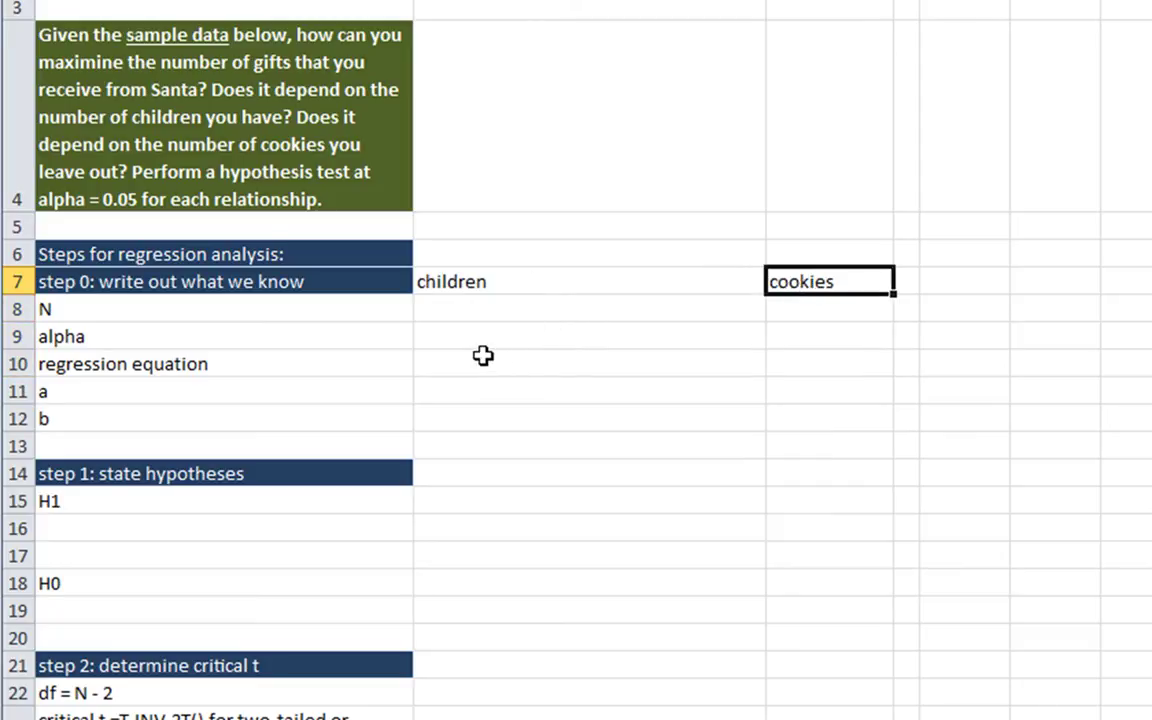
# Review the GIFTS, CHILDREN and COOKIES columns of the sample data starting at row 49
pyautogui.scroll(-20, 500, 471)
pyautogui.scroll(7, 494, 478)
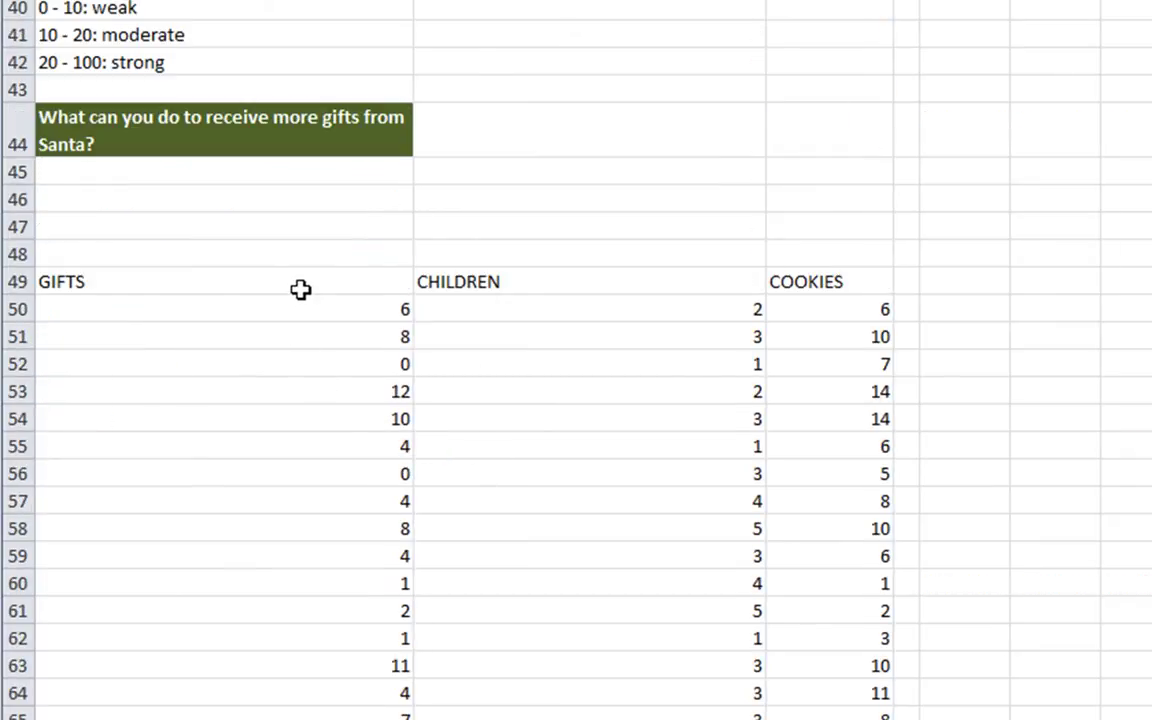
pyautogui.click(301, 289)
pyautogui.click(453, 290)
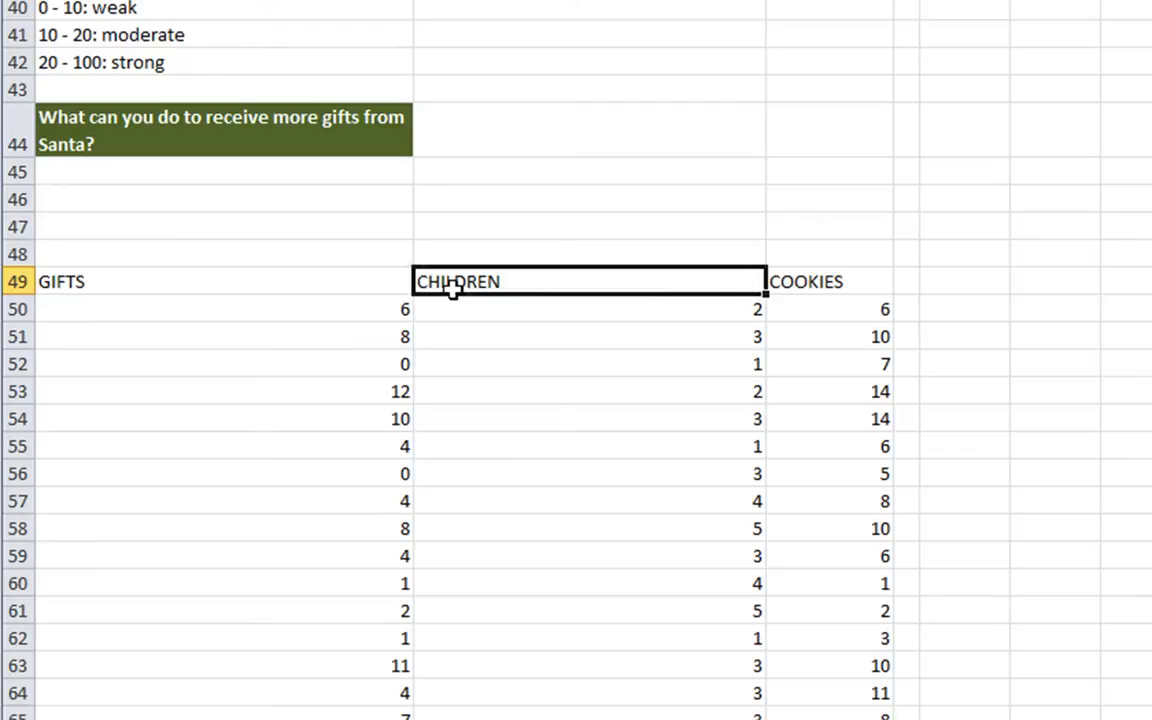
pyautogui.click(806, 285)
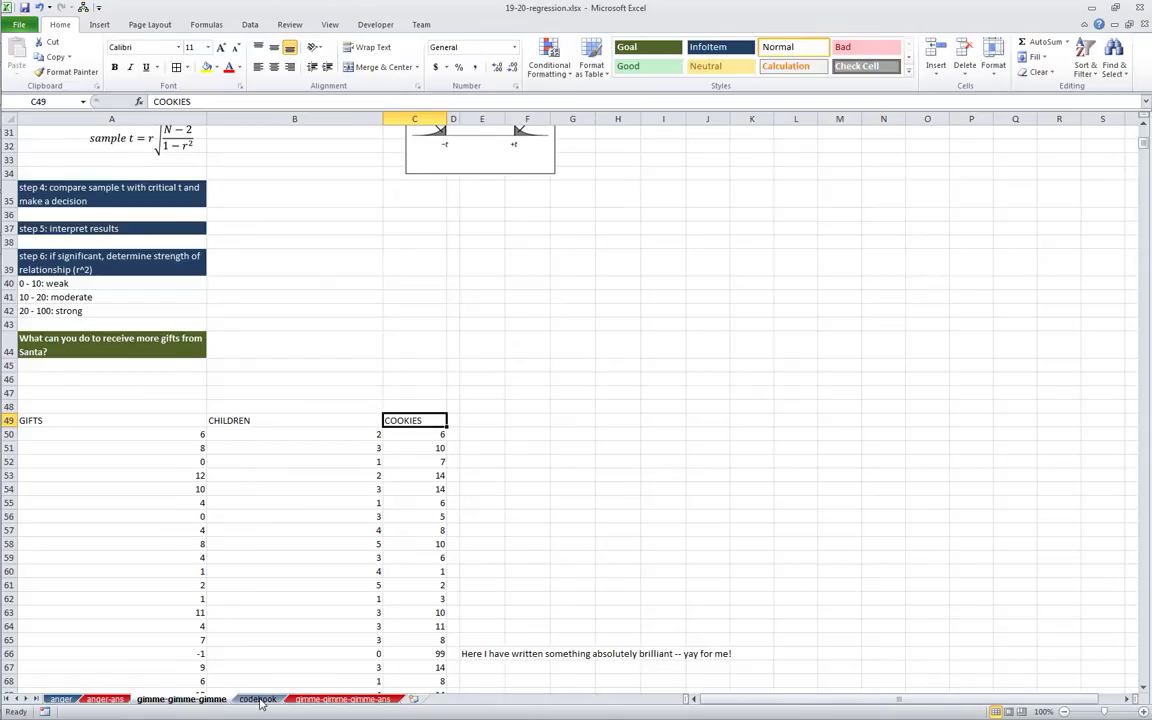
# Check the Don't know / No answer codes for CHILDREN, GIFTS and COOKIES on the codebook sheet
pyautogui.click(257, 699)
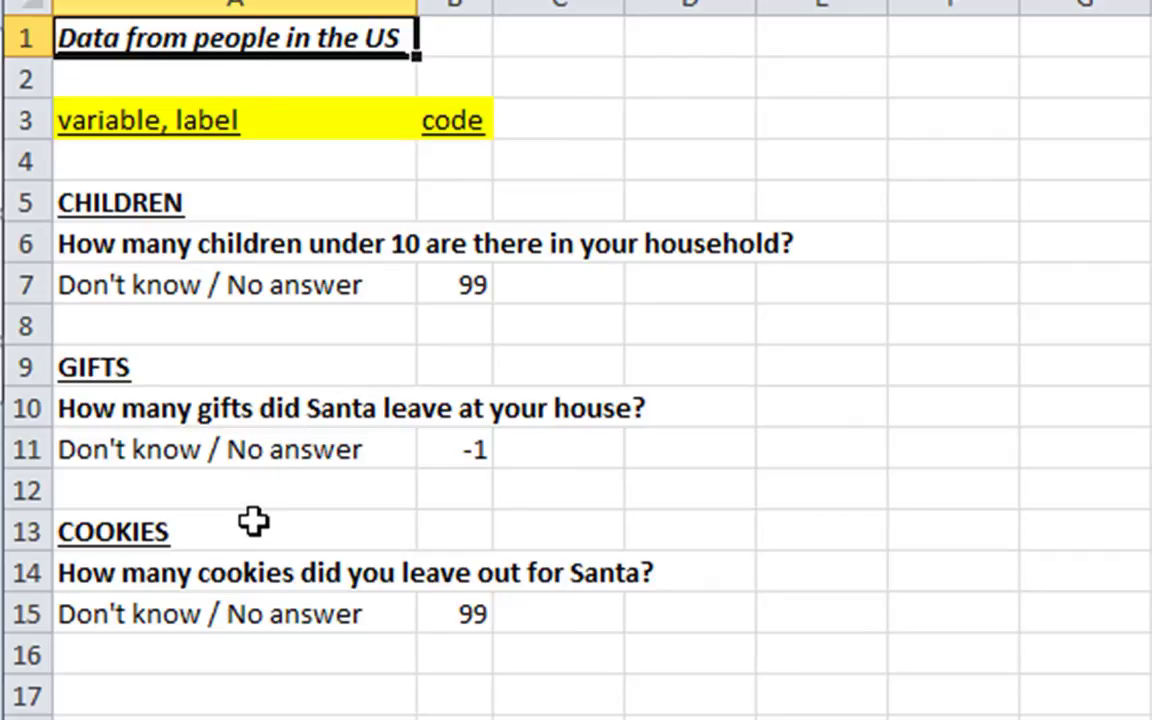
pyautogui.click(458, 284)
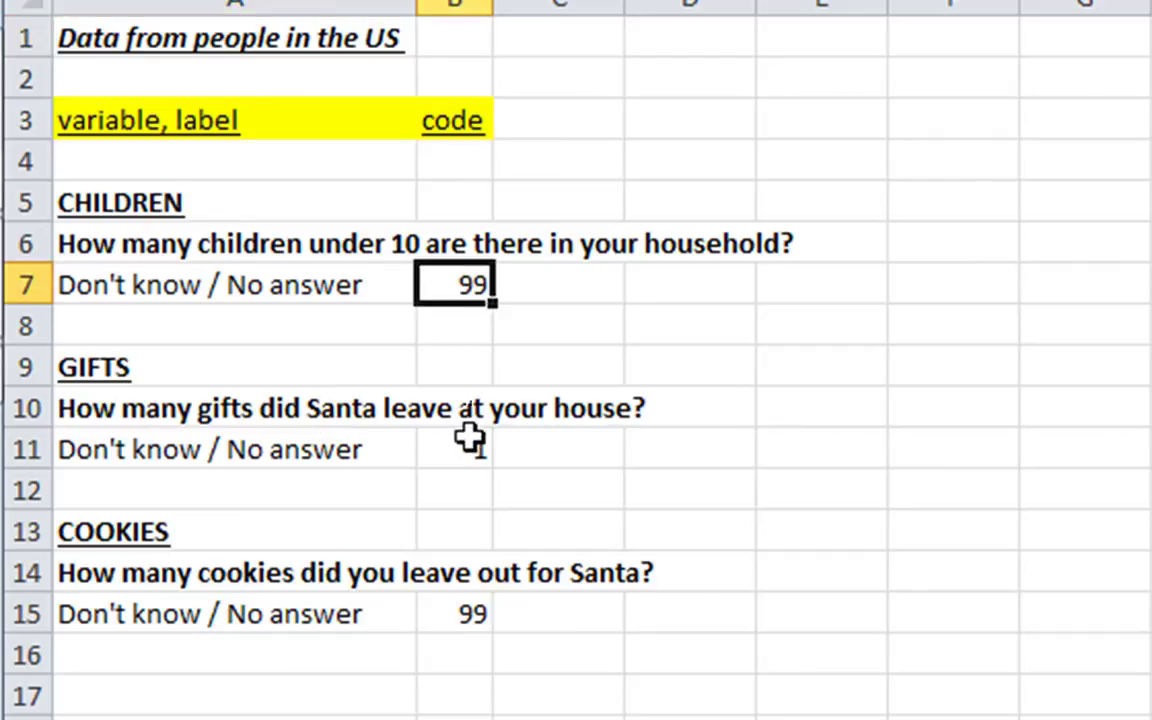
pyautogui.click(444, 448)
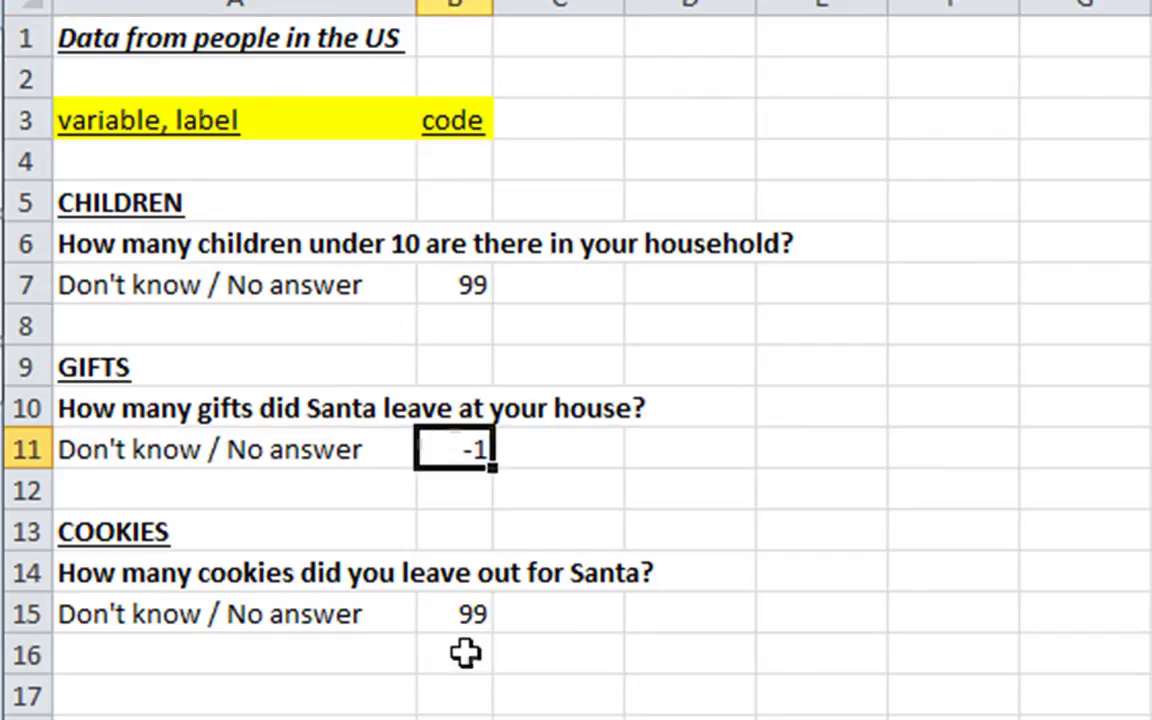
pyautogui.click(445, 620)
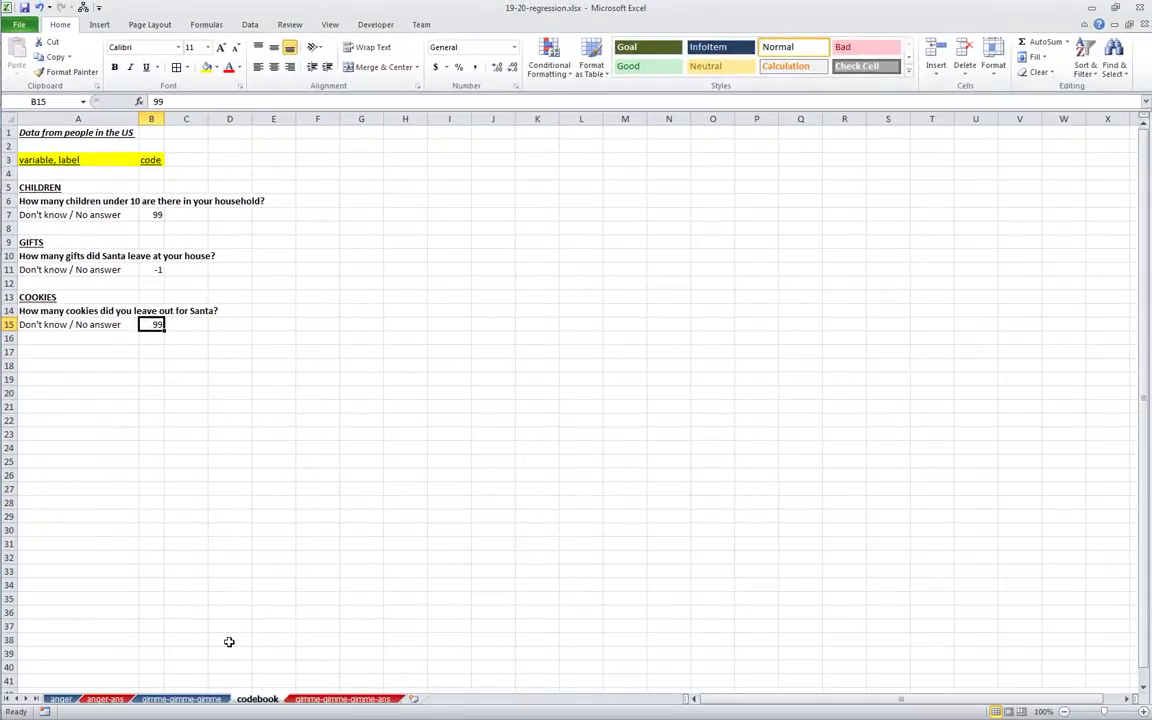
# Return to the gimme-gimme-gimme sheet and look over the sample data rows under GIFTS, CHILDREN and COOKIES
pyautogui.click(185, 699)
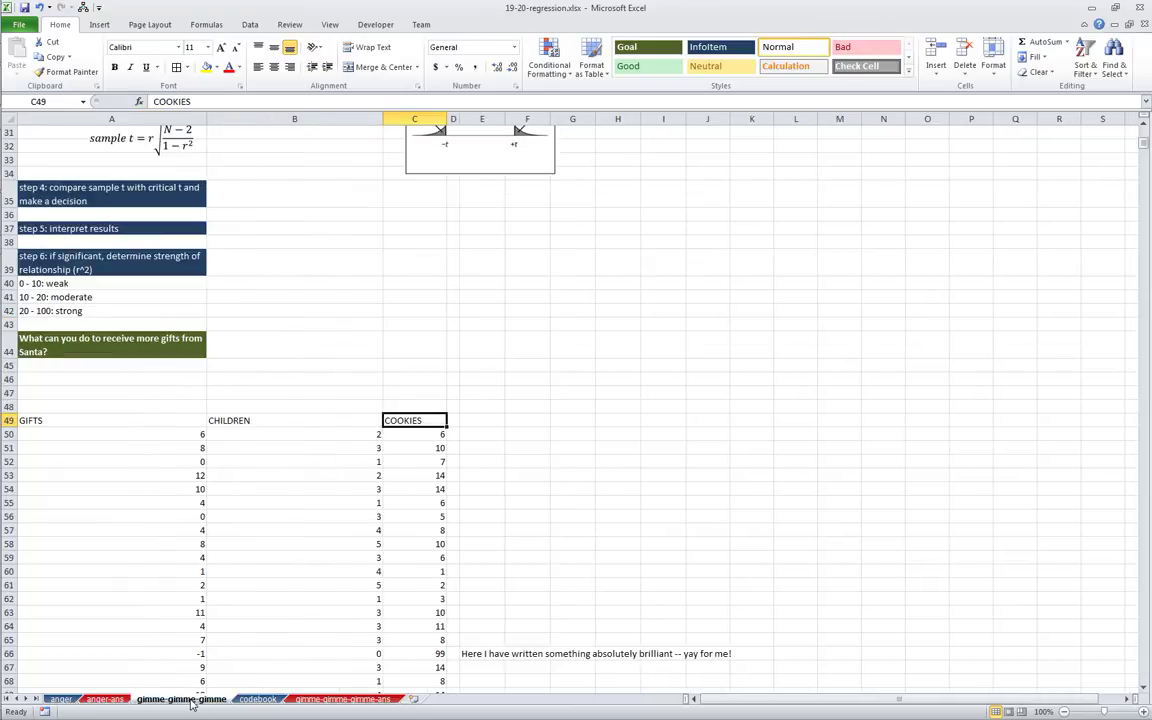
pyautogui.click(246, 529)
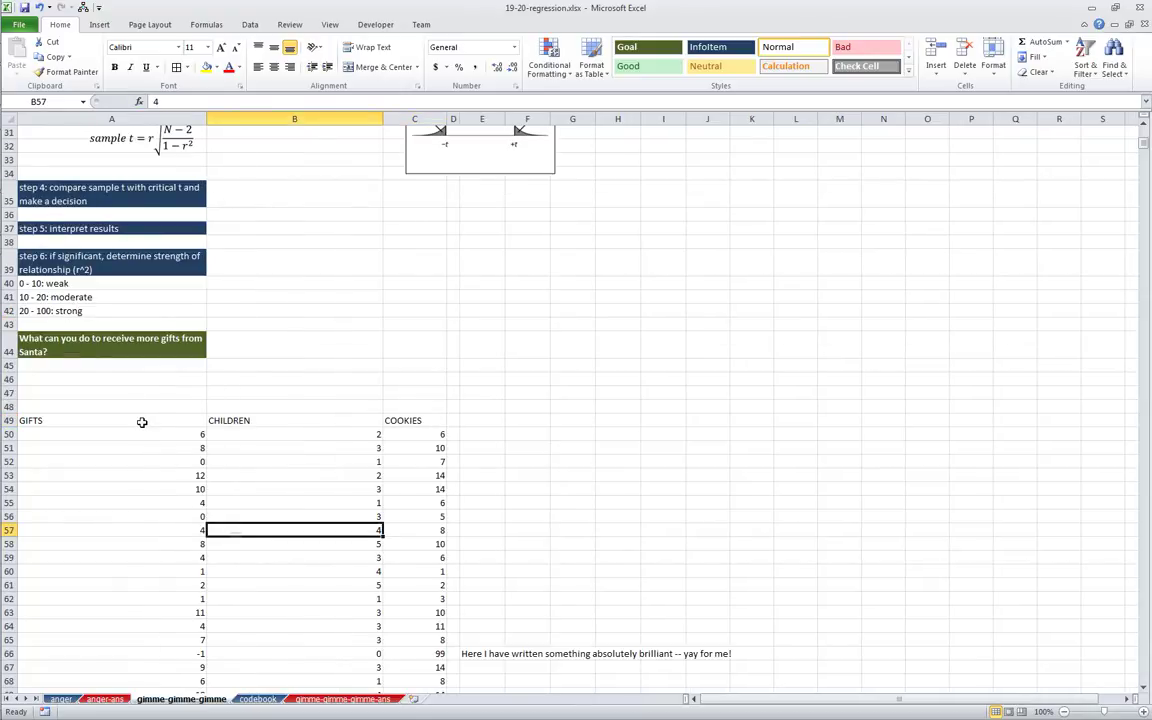
pyautogui.moveTo(141, 424); pyautogui.dragTo(182, 427)
pyautogui.click(240, 529)
pyautogui.click(172, 489)
pyautogui.click(428, 515)
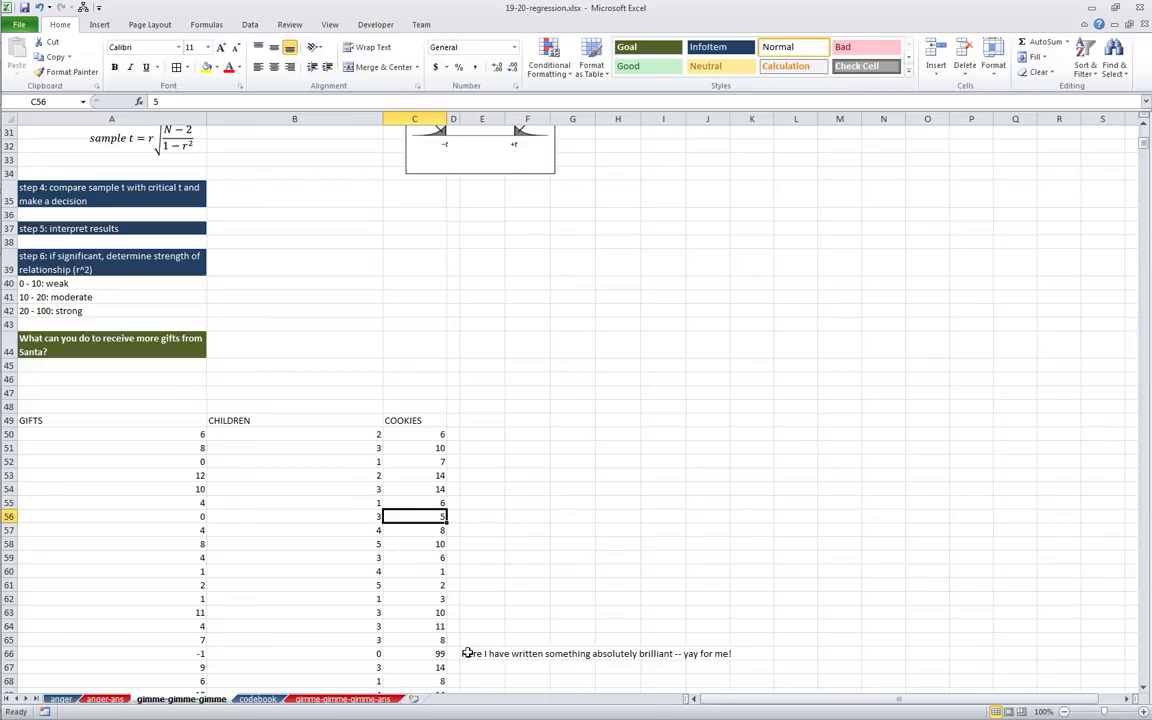
pyautogui.scroll(-8, 267, 555)
pyautogui.scroll(6, 267, 566)
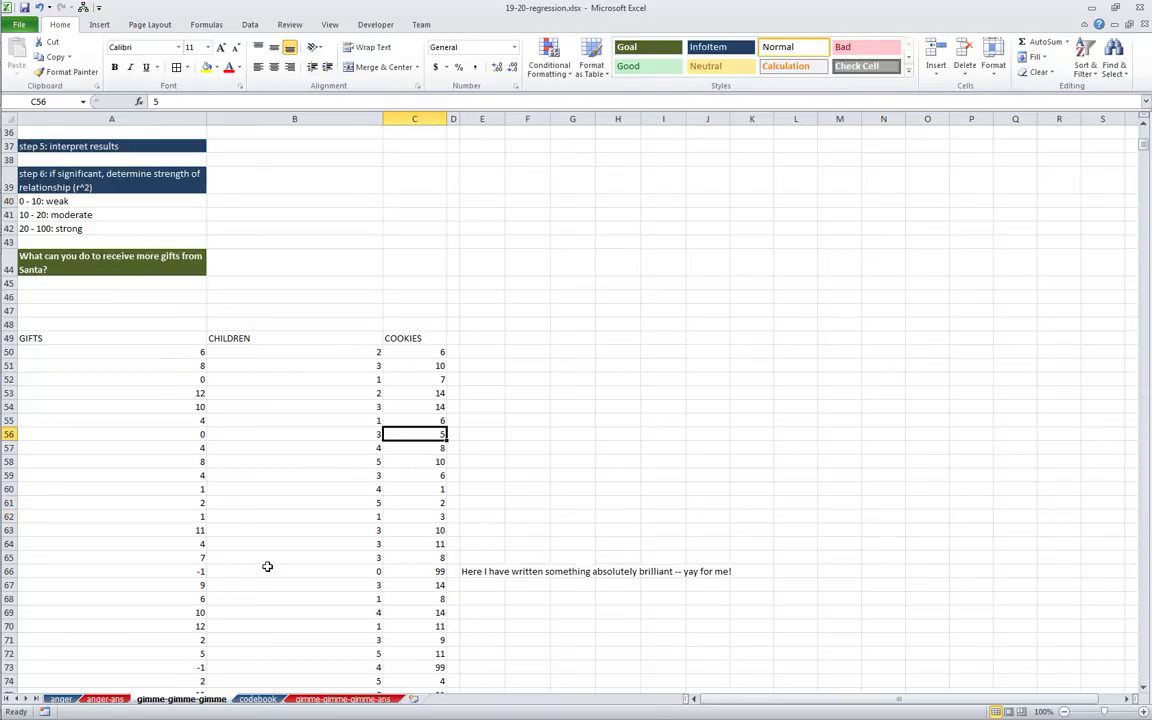
# Convert the sample data in A49:C2047 into a table with headers and name the table xmas
pyautogui.click(260, 426)
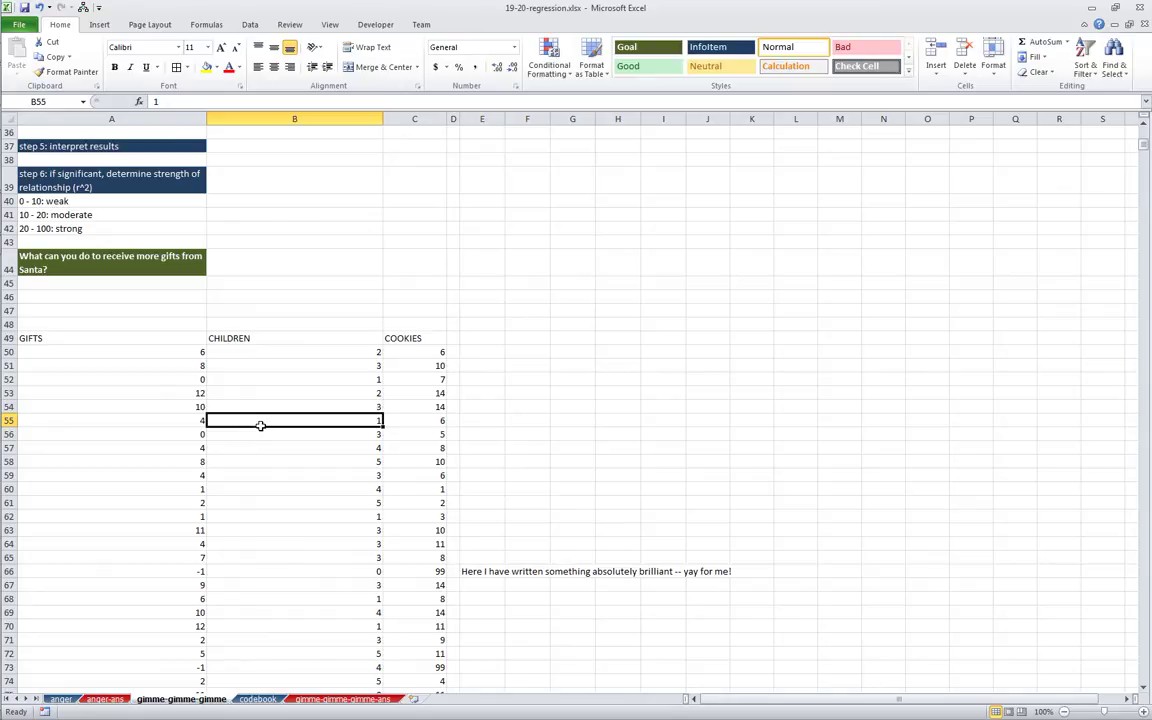
pyautogui.hotkey('ctrl', 't')
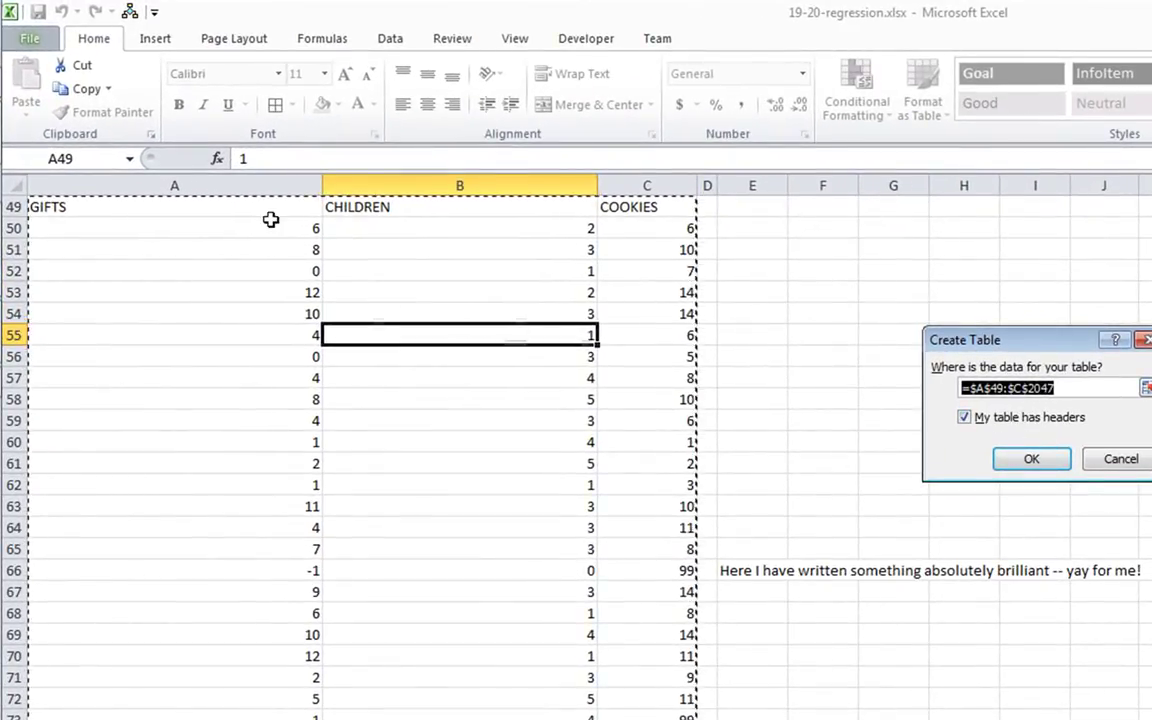
pyautogui.click(1049, 468)
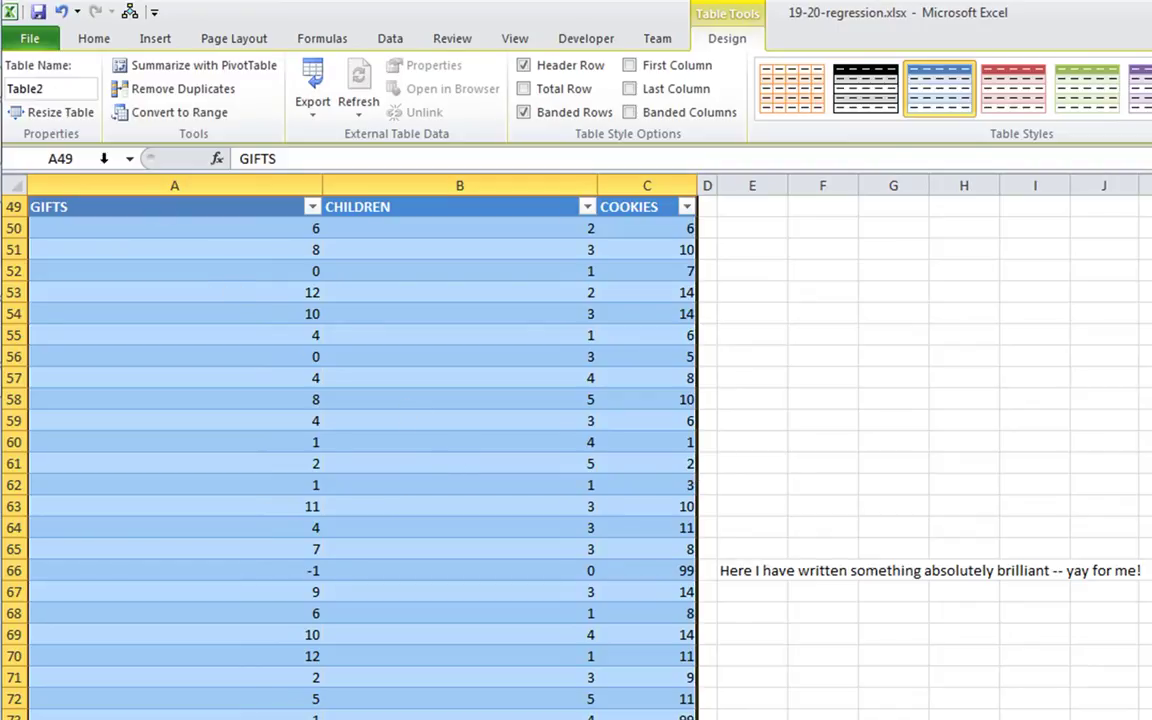
pyautogui.click(58, 89)
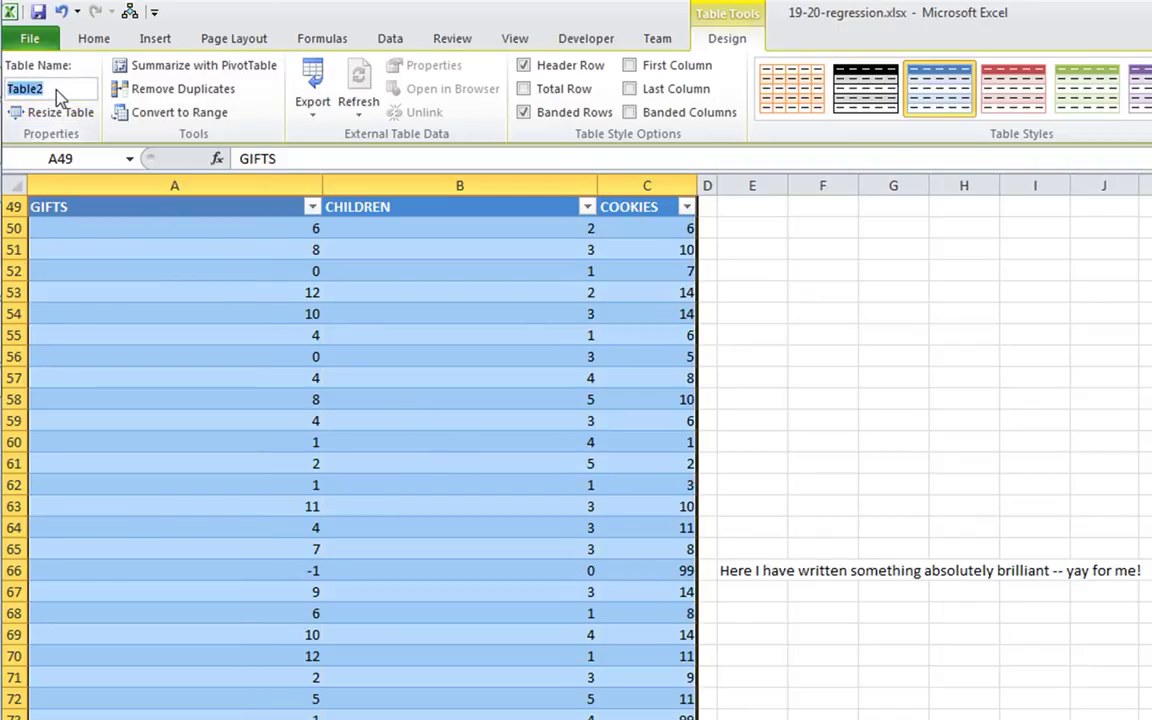
pyautogui.write('xmas')
pyautogui.press('Return')
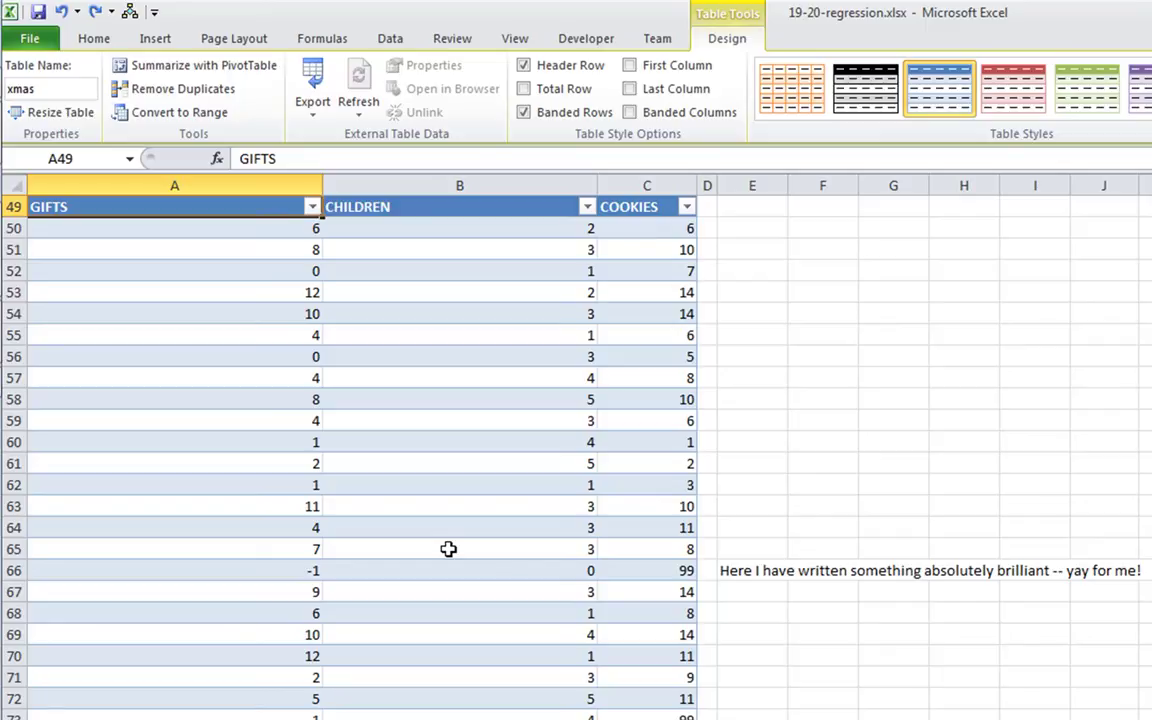
# Examine the note in E66 and the table row 66 that it shares
pyautogui.click(743, 571)
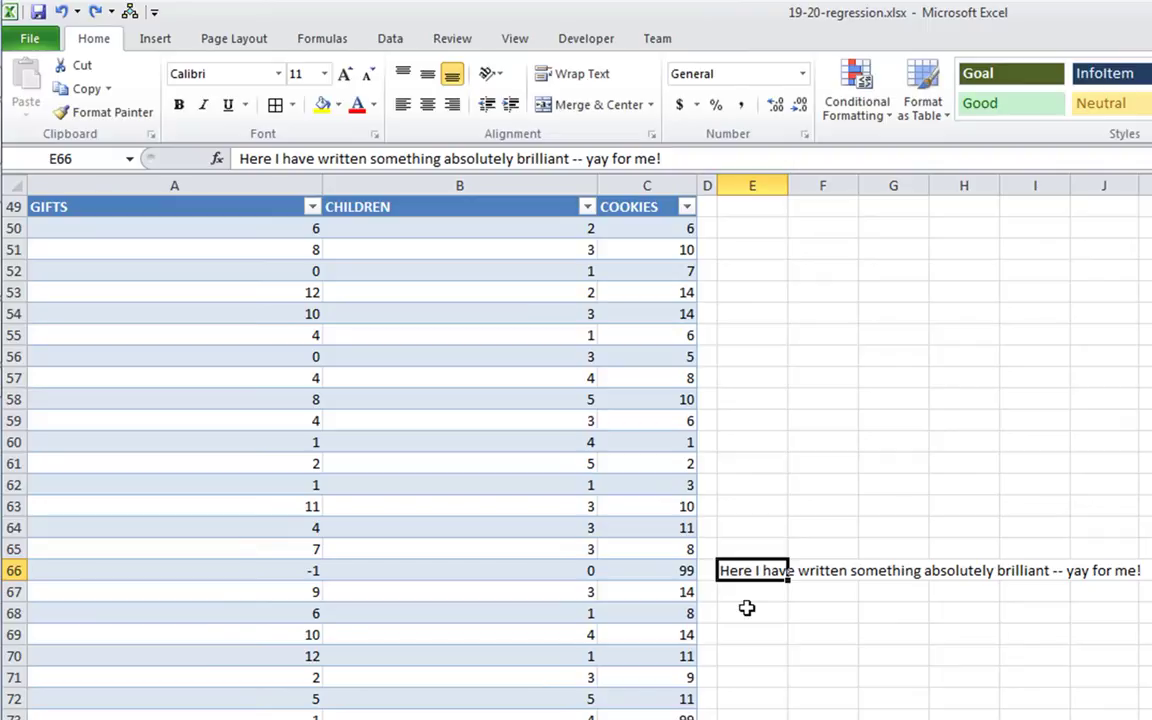
pyautogui.click(707, 570)
pyautogui.moveTo(707, 570); pyautogui.dragTo(253, 560)
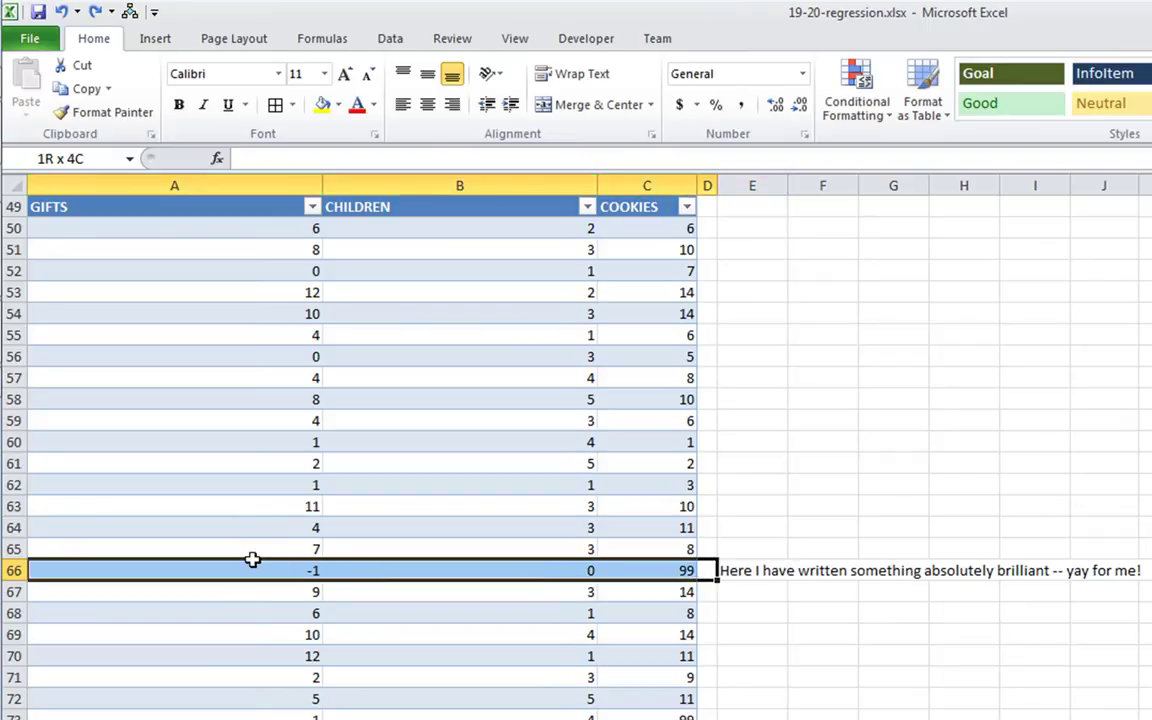
pyautogui.click(735, 562)
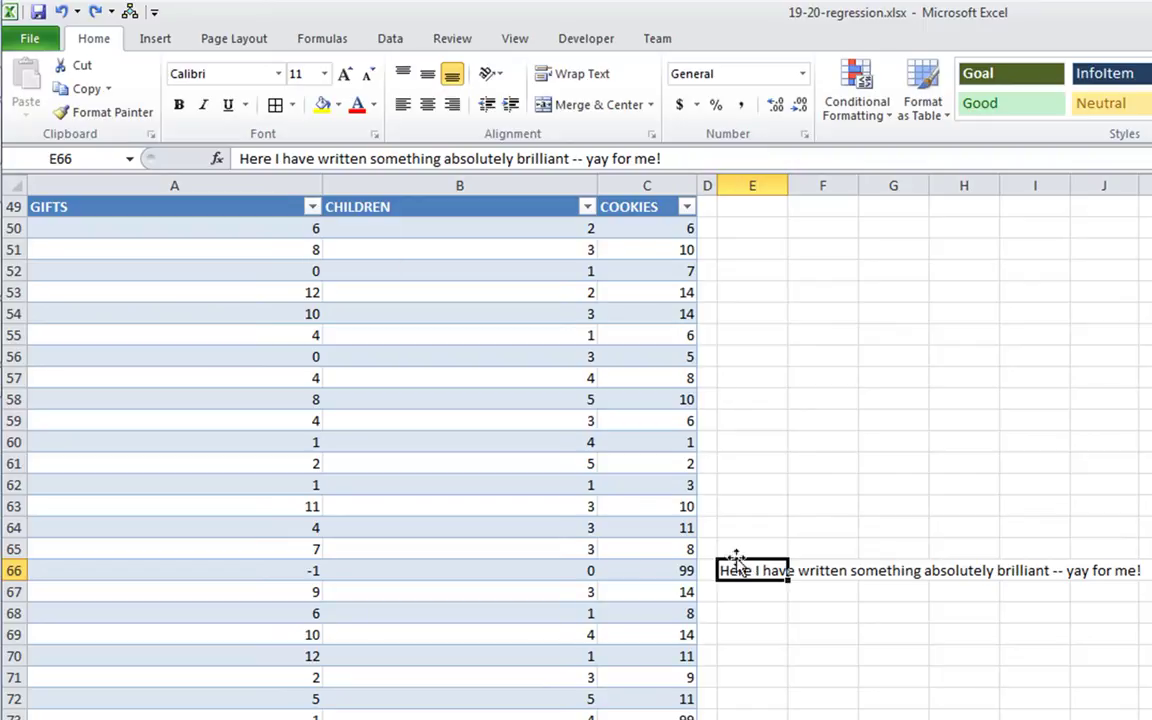
# Filter the code -1 out of the GIFTS column and leave all values of the CHILDREN column included
pyautogui.click(312, 207)
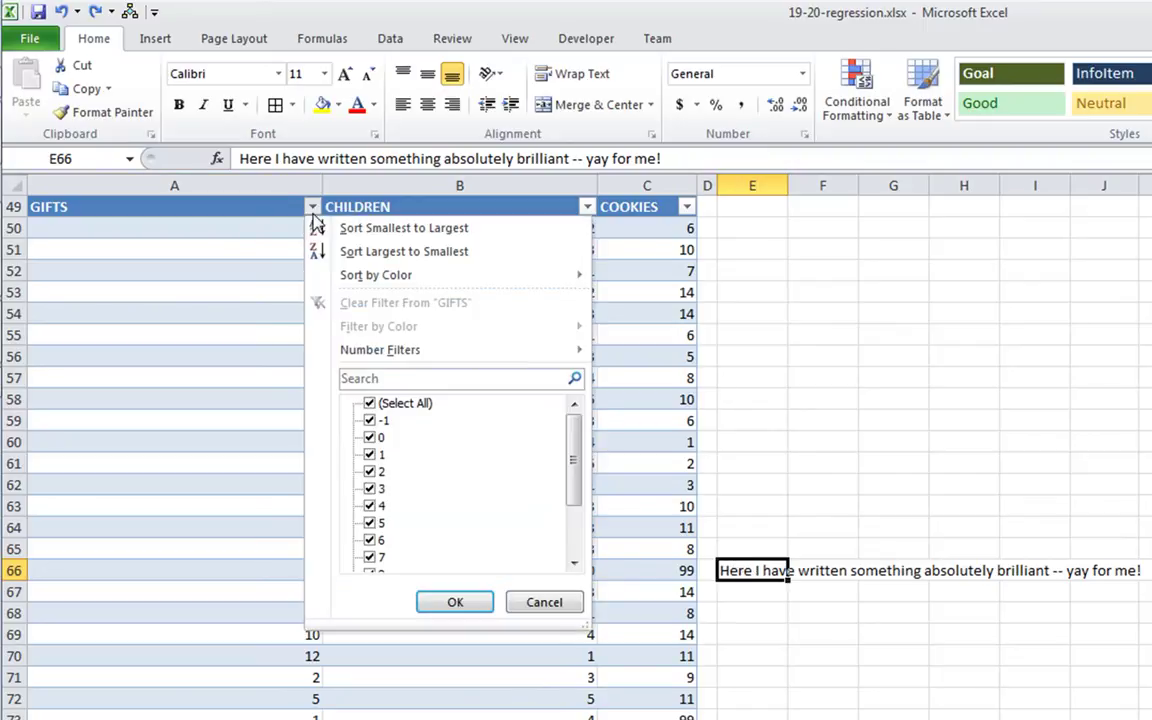
pyautogui.click(369, 421)
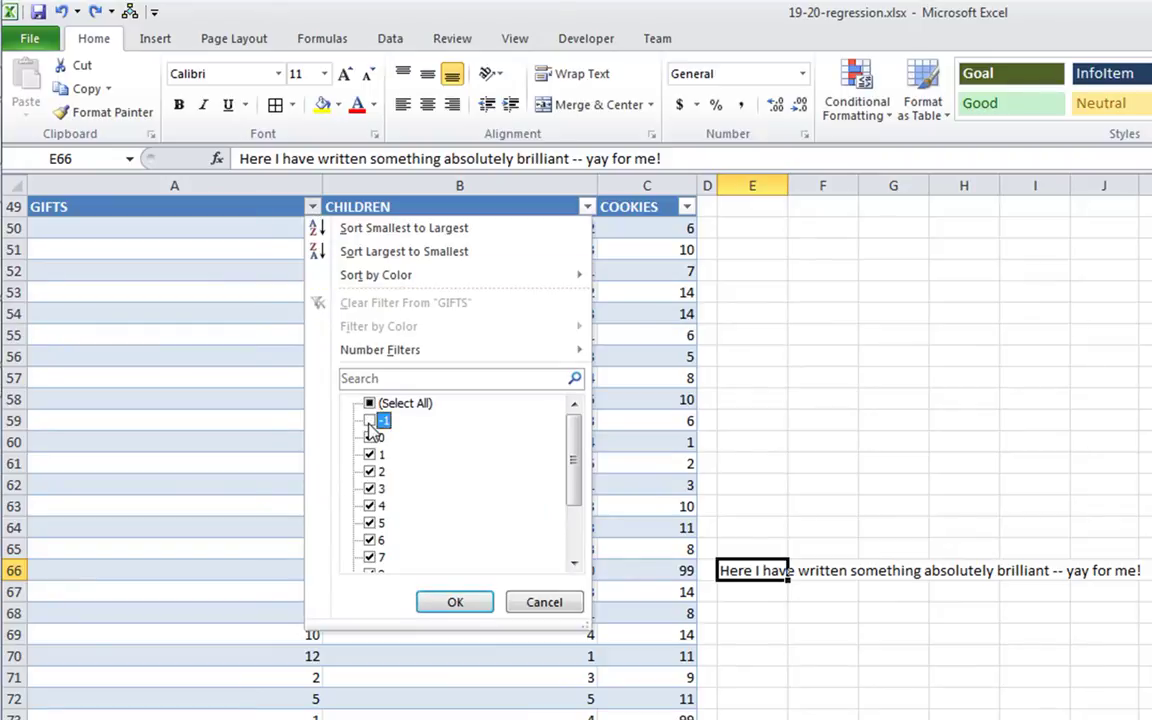
pyautogui.click(453, 600)
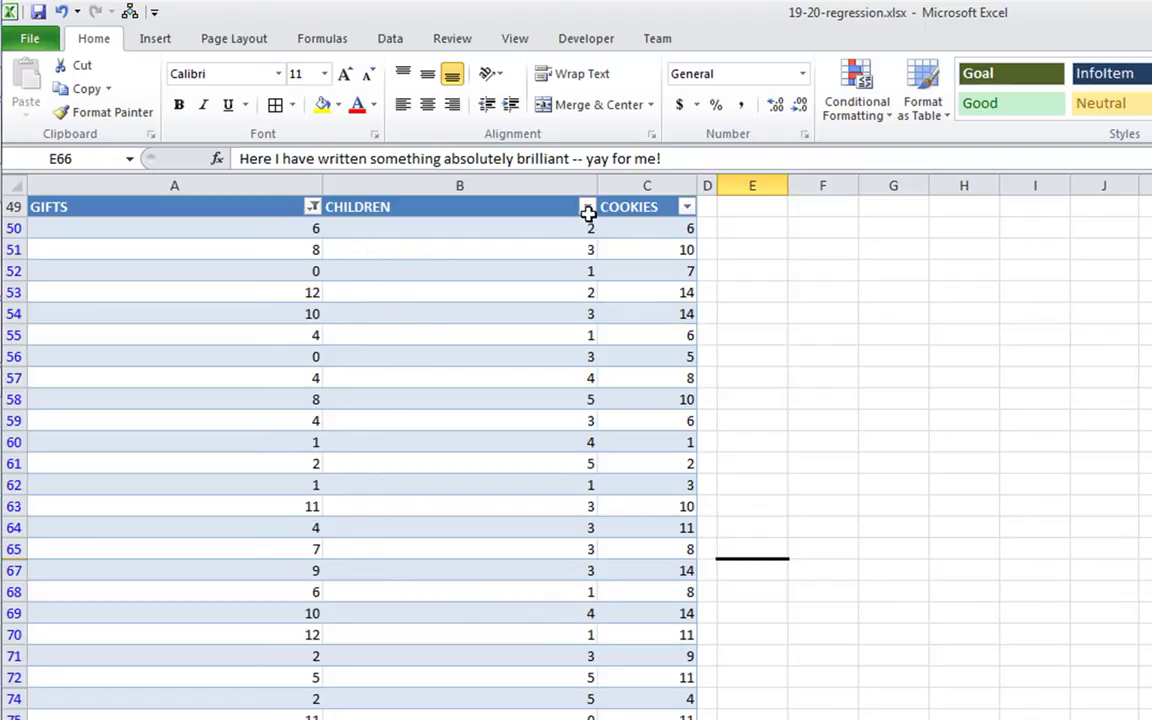
pyautogui.click(588, 210)
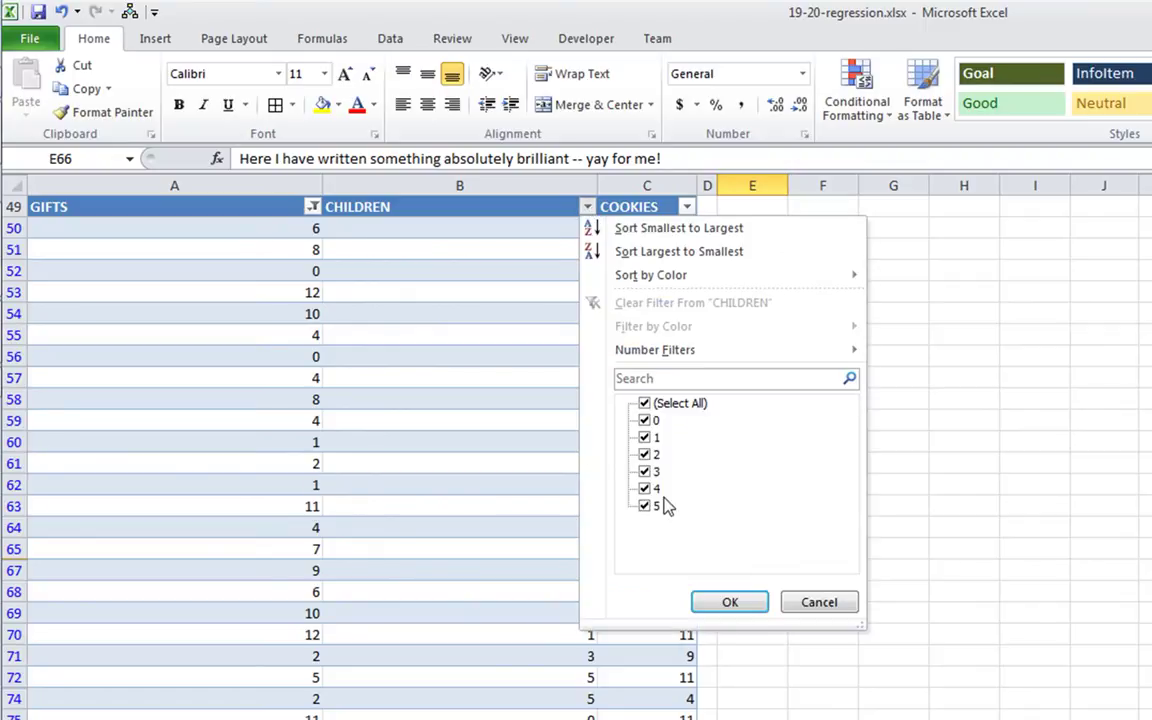
pyautogui.click(713, 604)
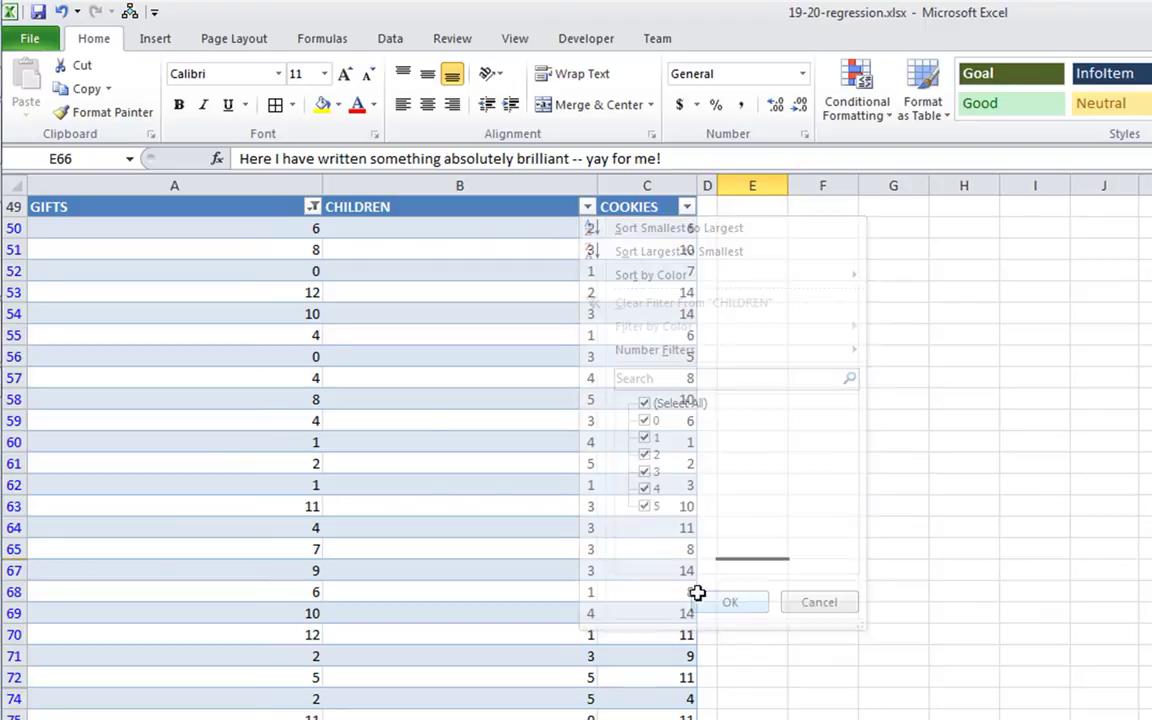
pyautogui.click(287, 254)
pyautogui.click(447, 254)
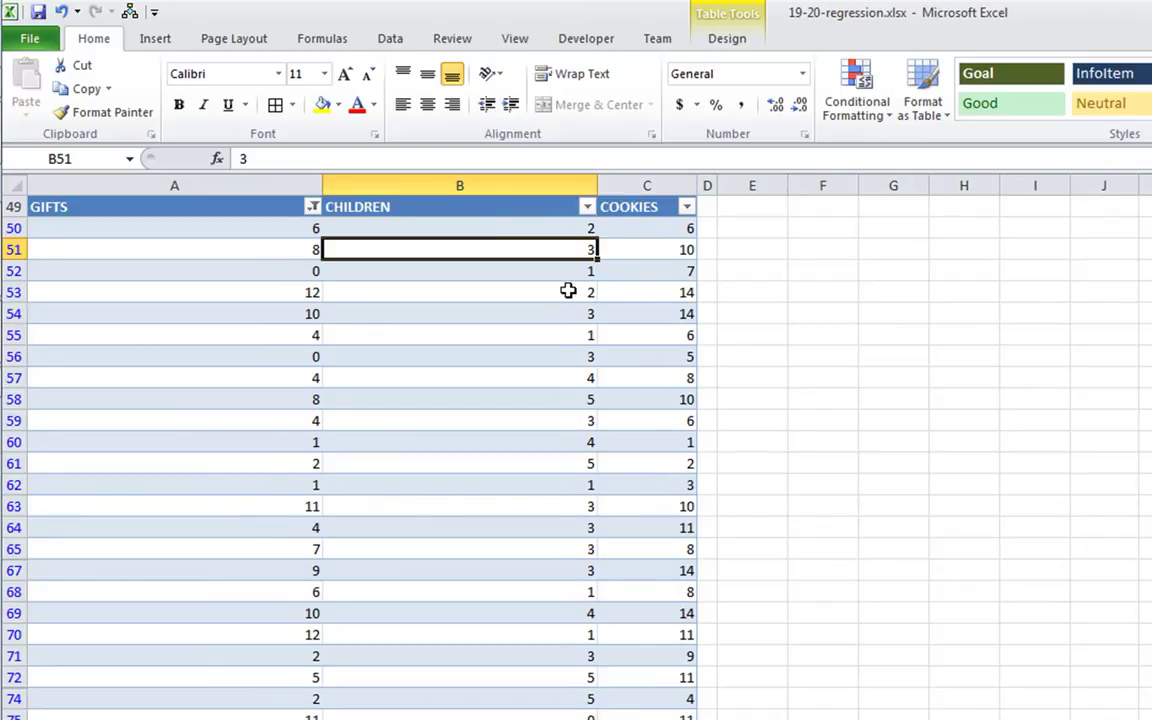
# In the children cell for N, B8, start an AGGREGATE formula with function 2 (COUNT) and option 5 (Ignore hidden rows)
pyautogui.scroll(3, 429, 512)
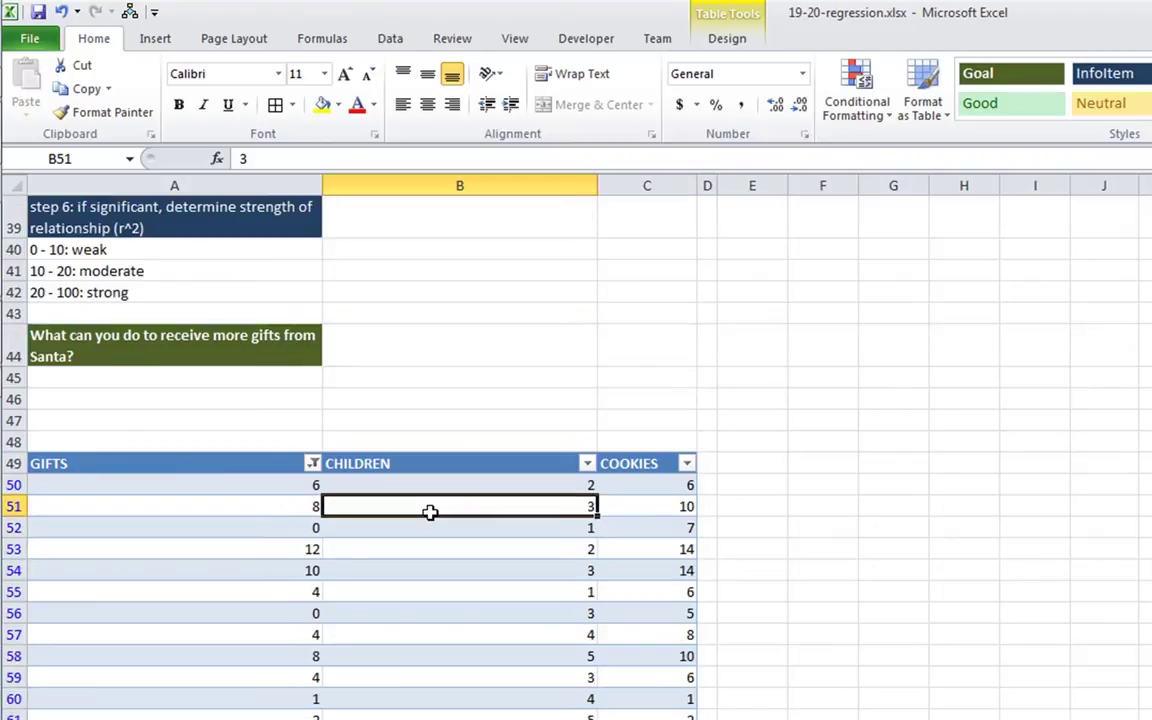
pyautogui.scroll(8, 429, 512)
pyautogui.scroll(5, 430, 508)
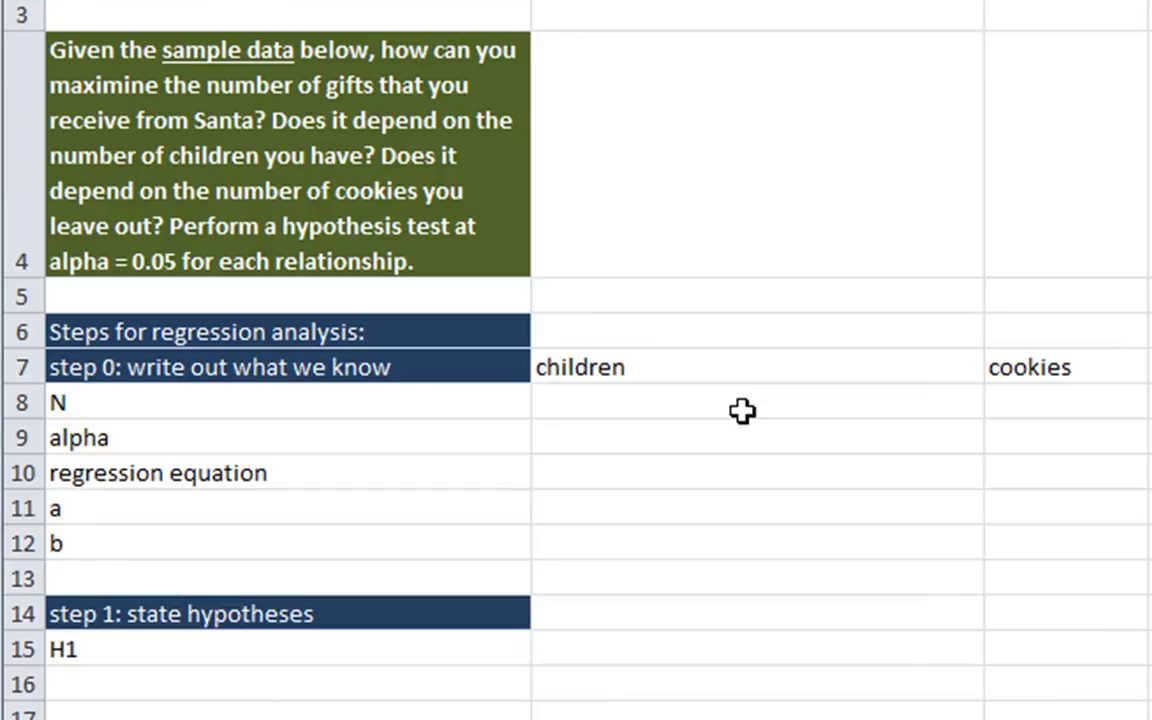
pyautogui.click(742, 410)
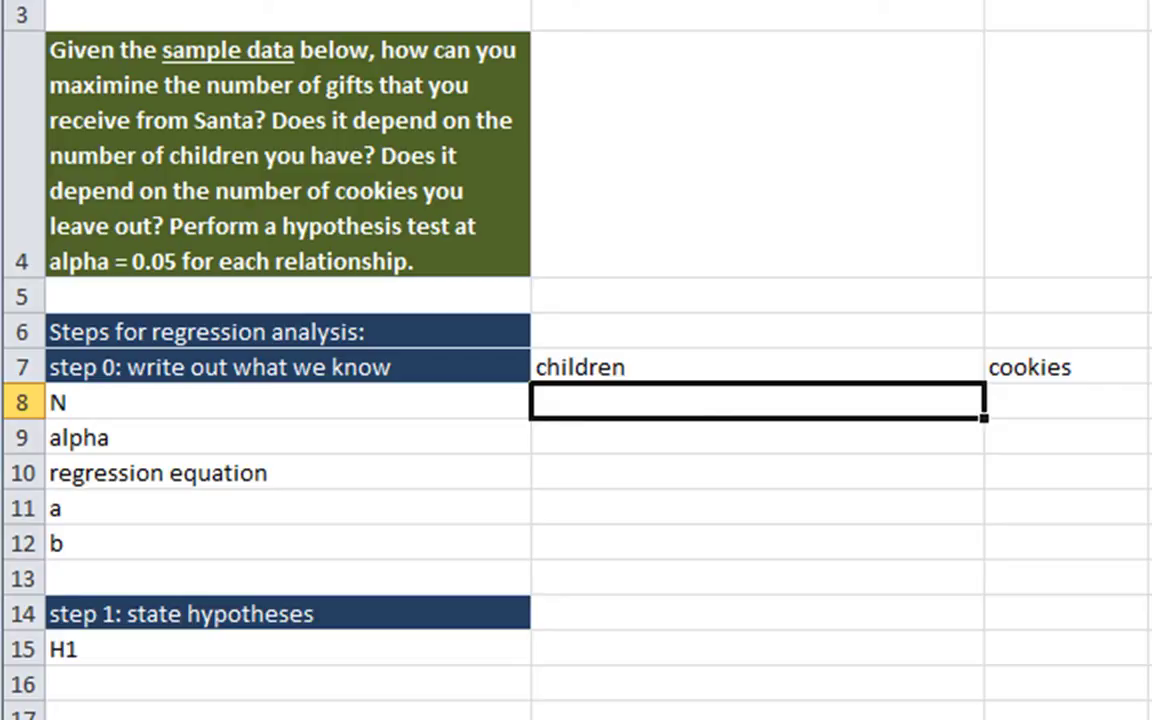
pyautogui.write('=agg')
pyautogui.press('Tab')
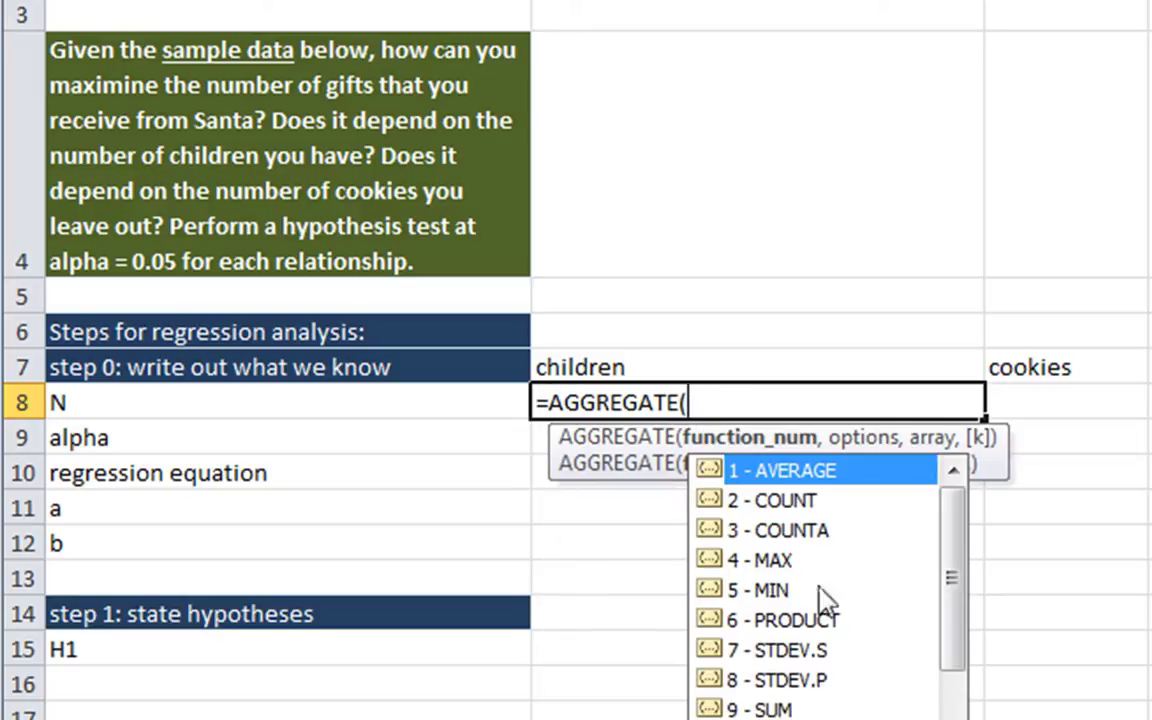
pyautogui.doubleClick(809, 498)
pyautogui.write(',')
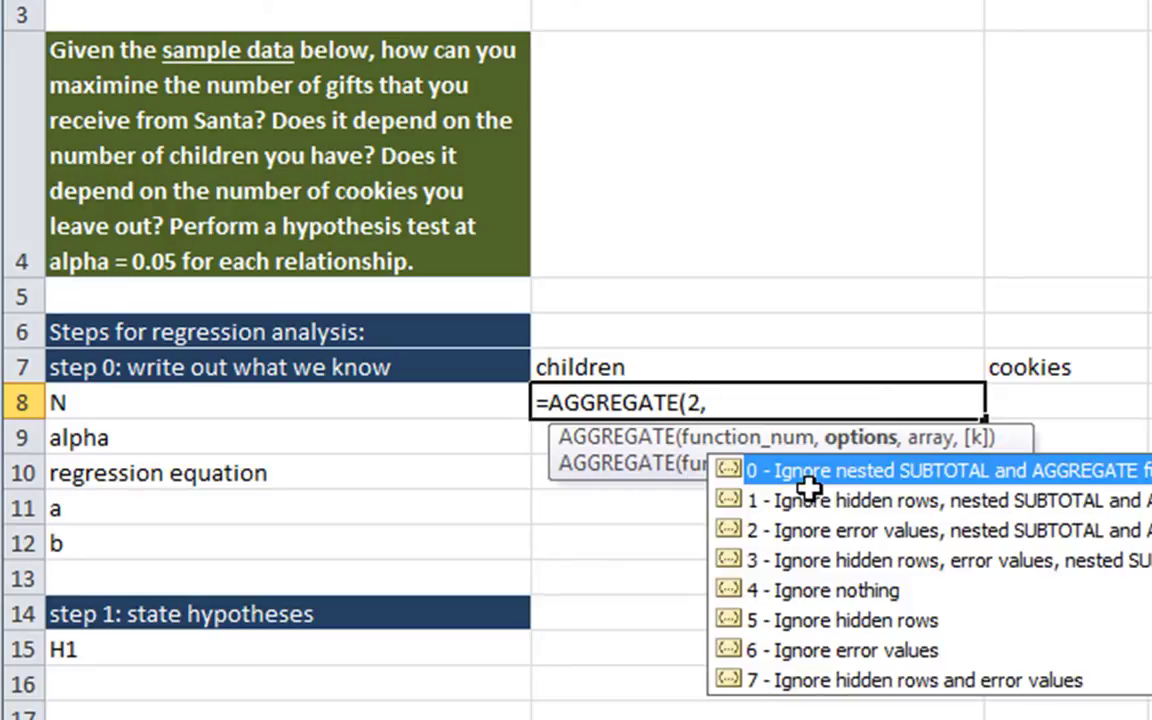
pyautogui.doubleClick(815, 622)
pyautogui.write(',')
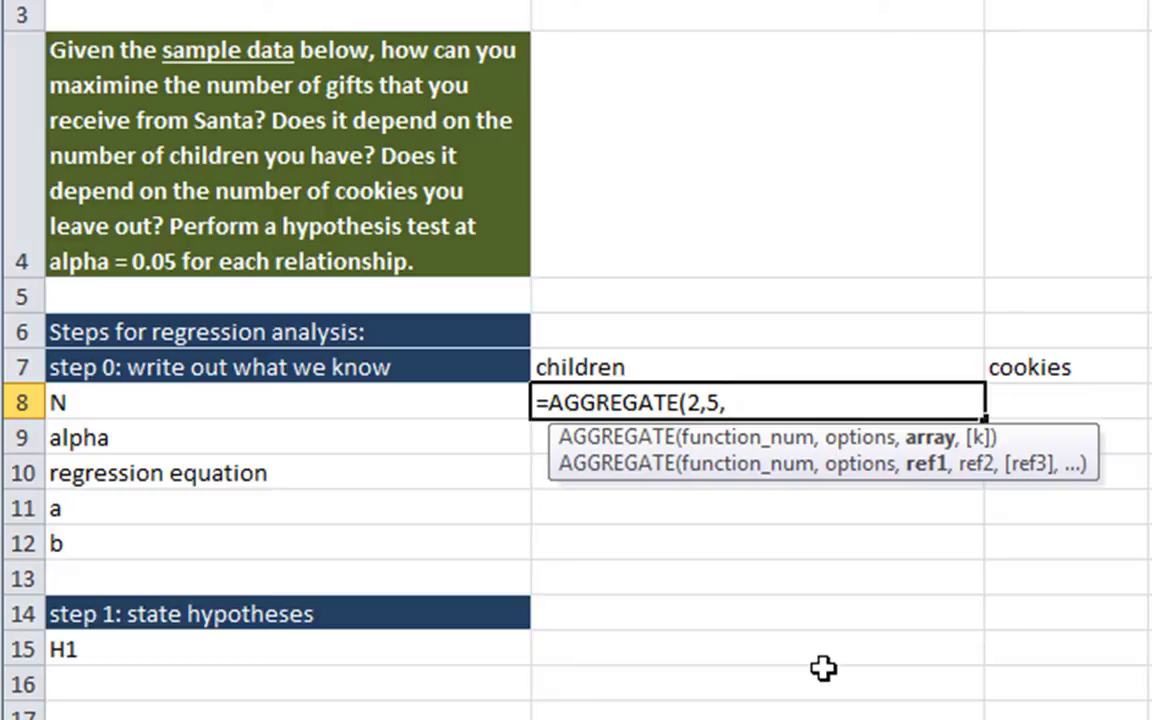
# Complete the N formula with the CHILDREN column of the xmas table and enter .05 as alpha for children
pyautogui.write('x')
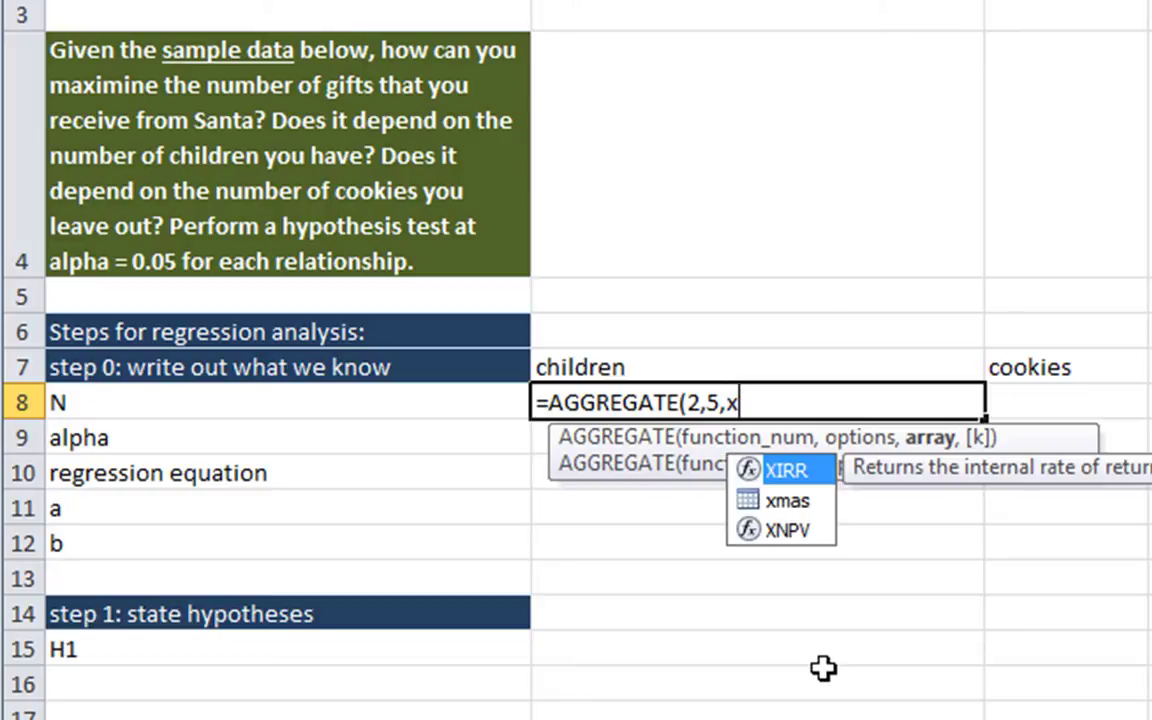
pyautogui.press('Down')
pyautogui.press('Tab')
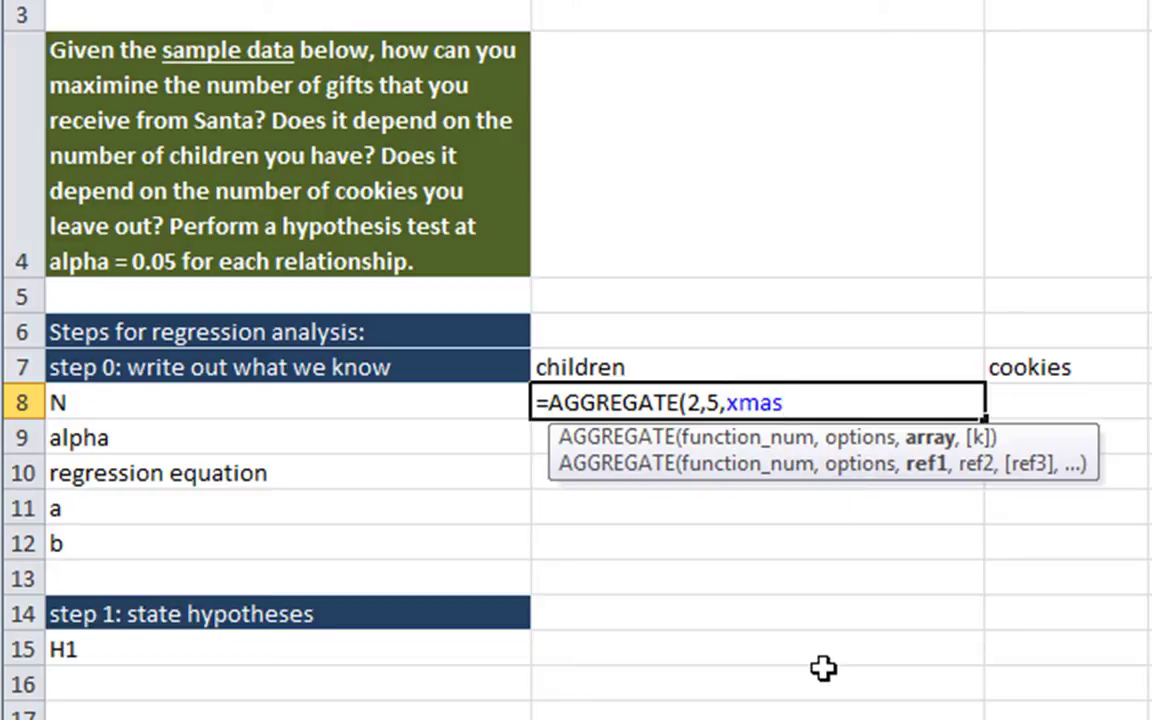
pyautogui.write('[')
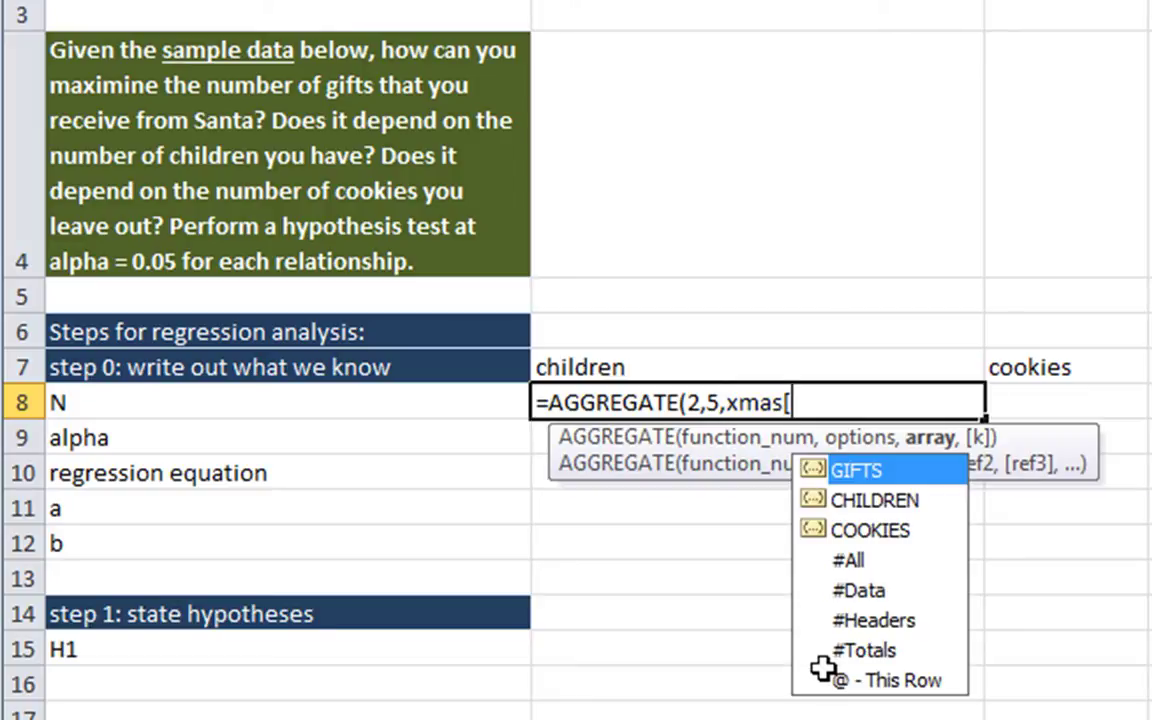
pyautogui.doubleClick(877, 505)
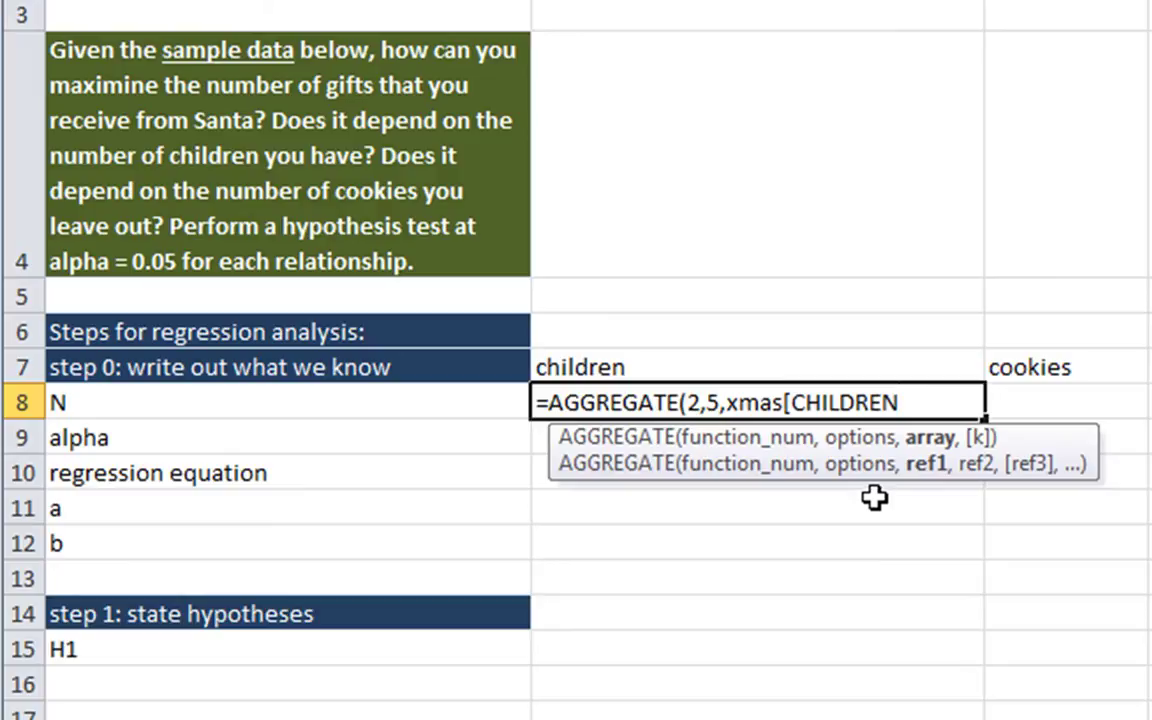
pyautogui.write('])')
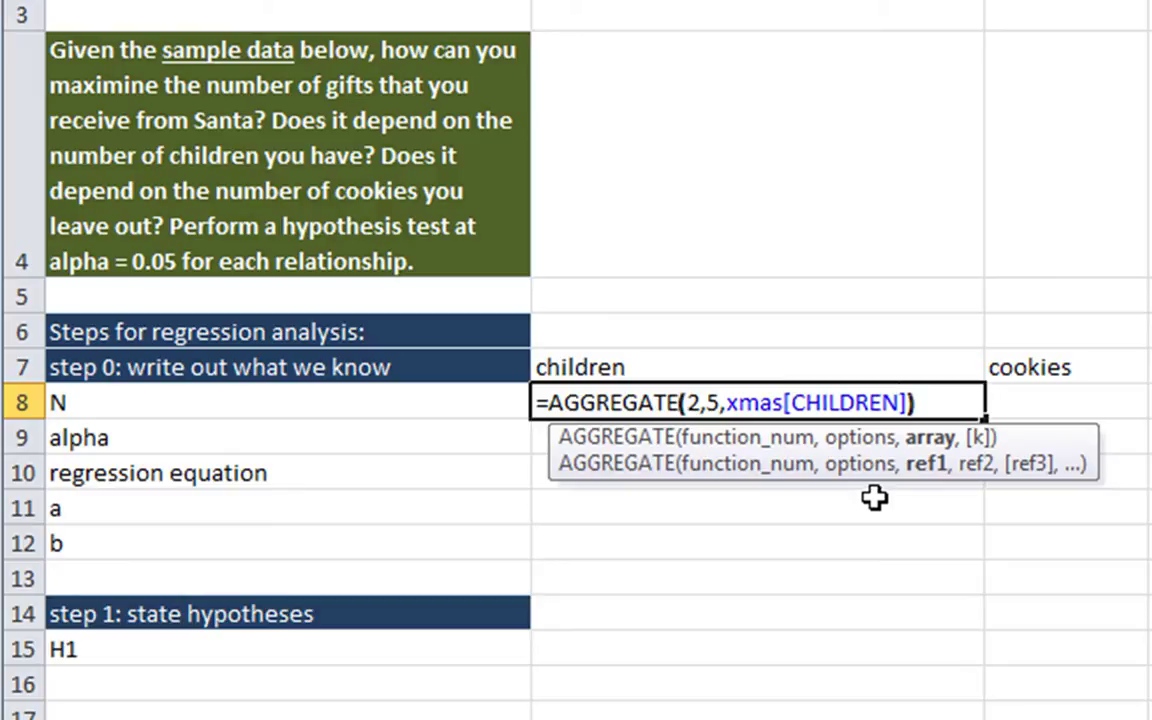
pyautogui.press('Return')
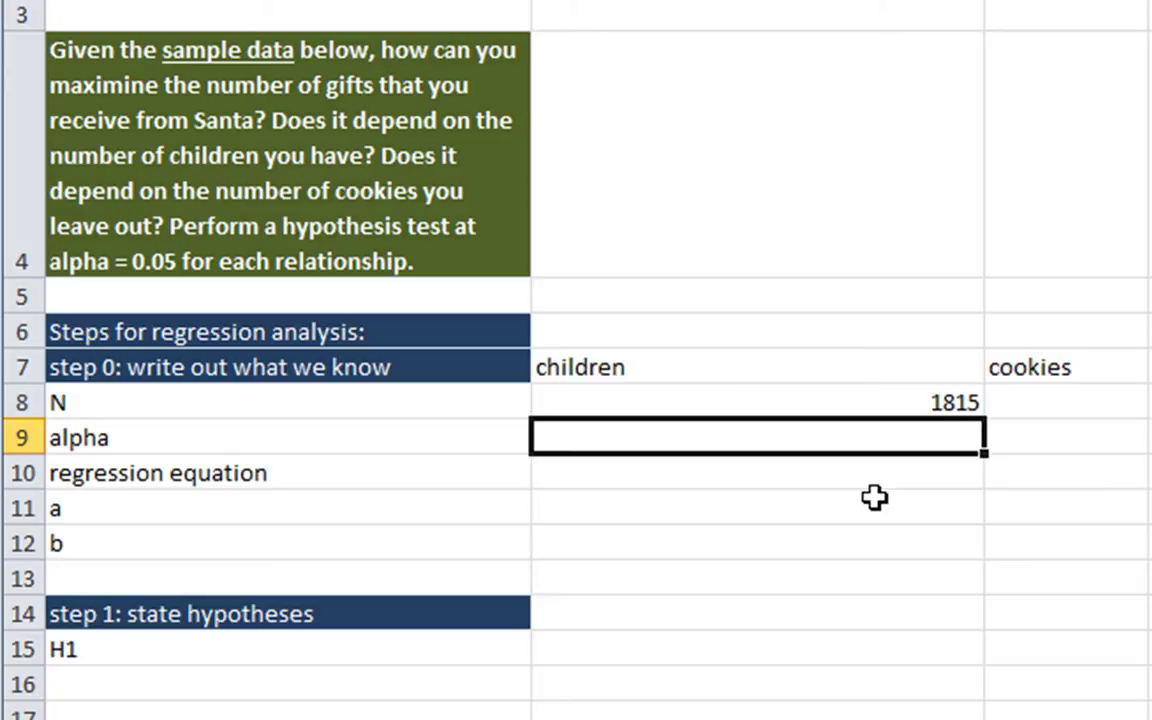
pyautogui.write('.05')
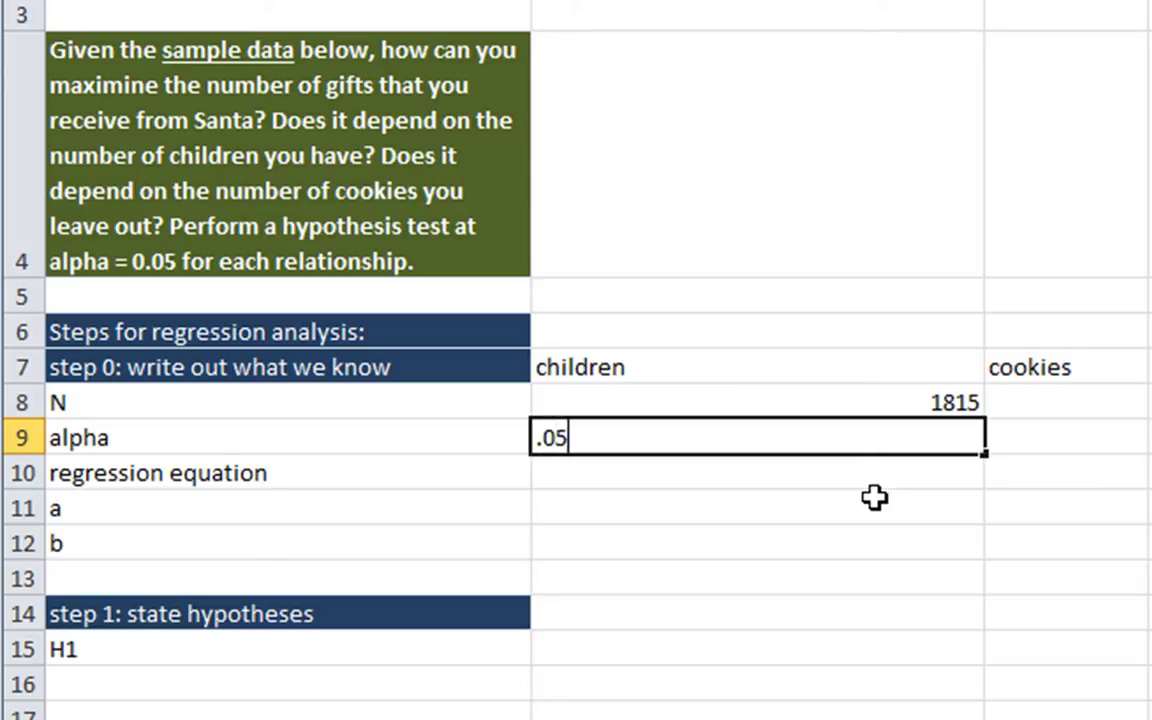
pyautogui.press('Return')
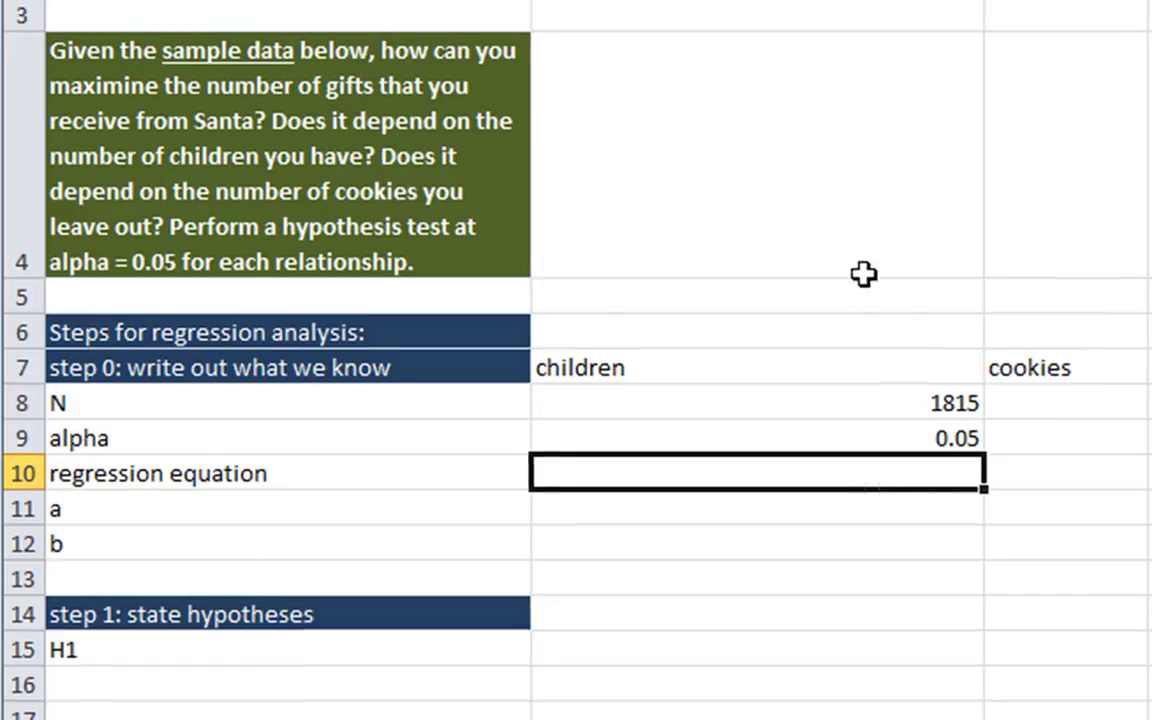
# Insert an empty markers-only scatter chart and move it over column B, beside the goals and question text
pyautogui.click(756, 270)
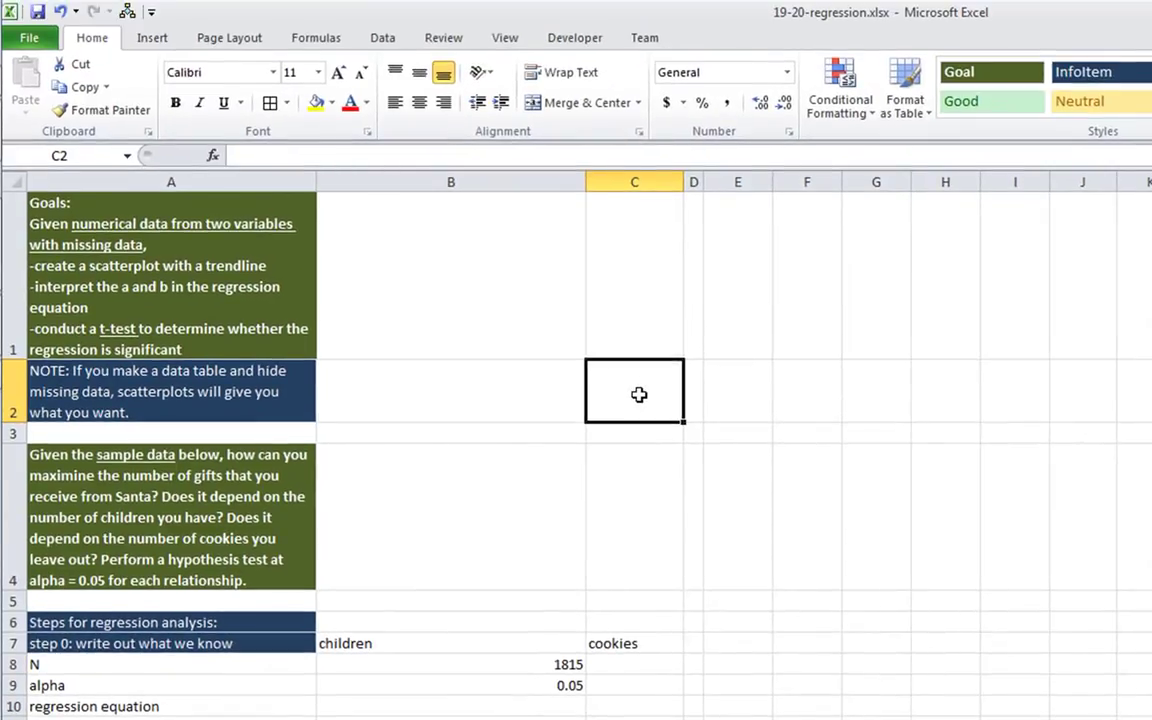
pyautogui.click(148, 36)
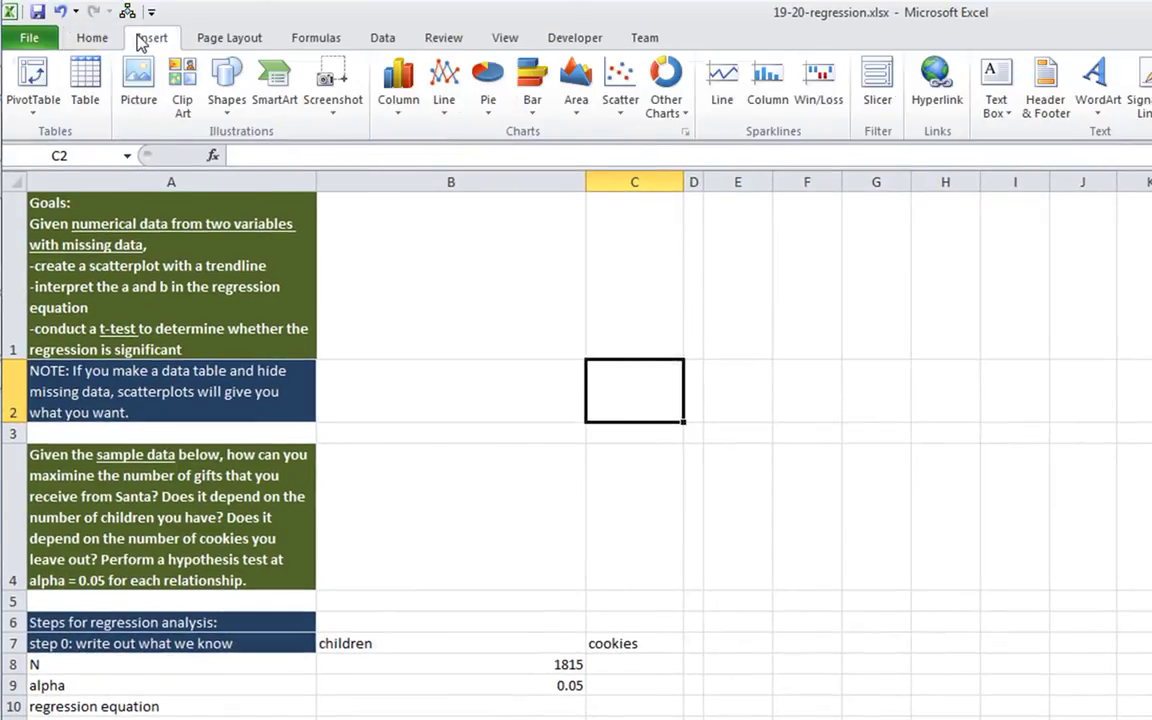
pyautogui.click(619, 85)
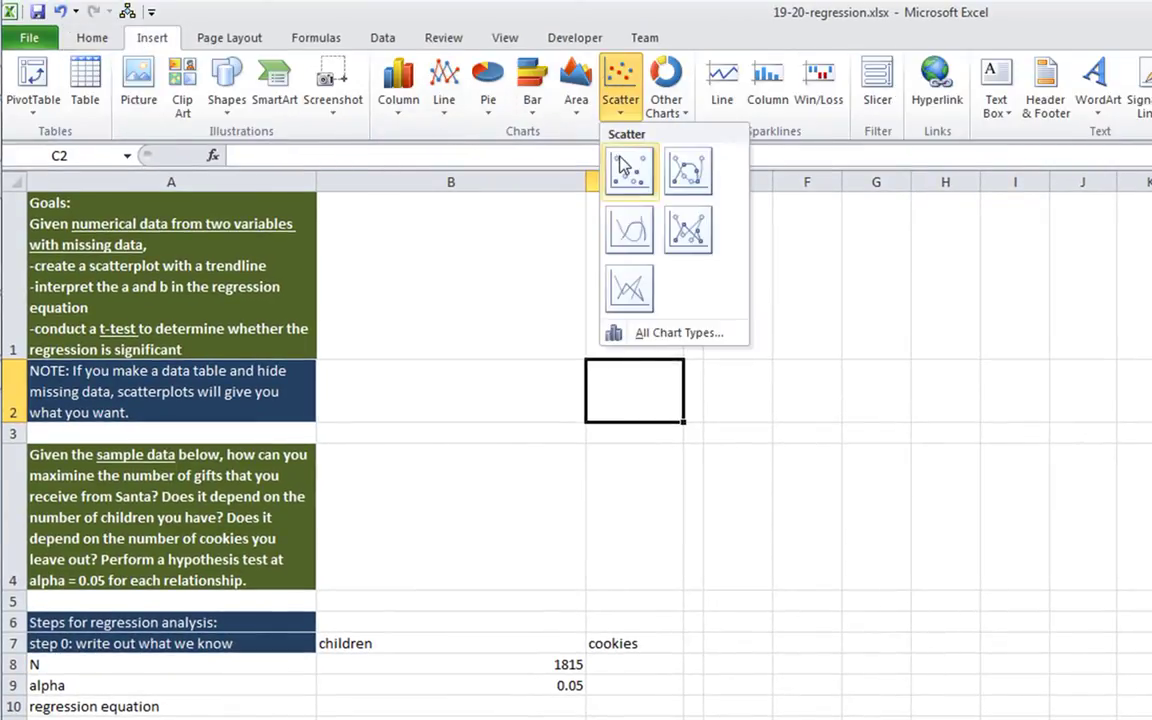
pyautogui.click(624, 168)
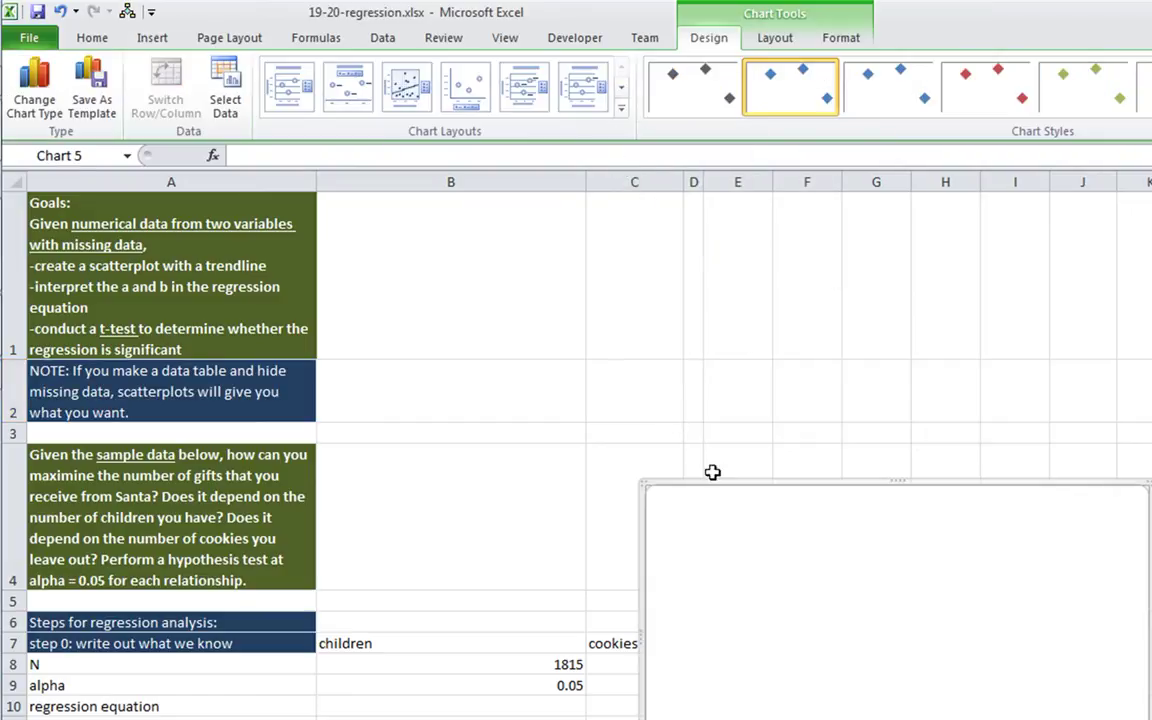
pyautogui.moveTo(722, 486); pyautogui.dragTo(406, 316)
# Add a data series to the chart named "Number of gifts received from Santa by number of children in household"
pyautogui.rightClick(473, 406)
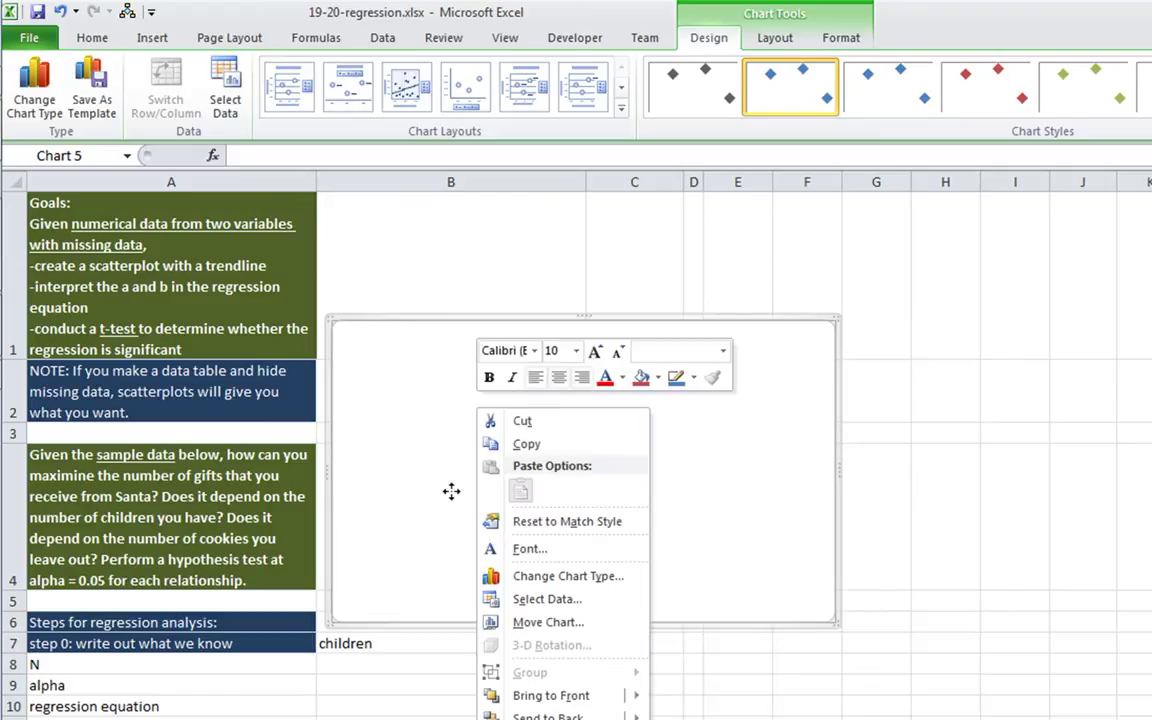
pyautogui.click(548, 599)
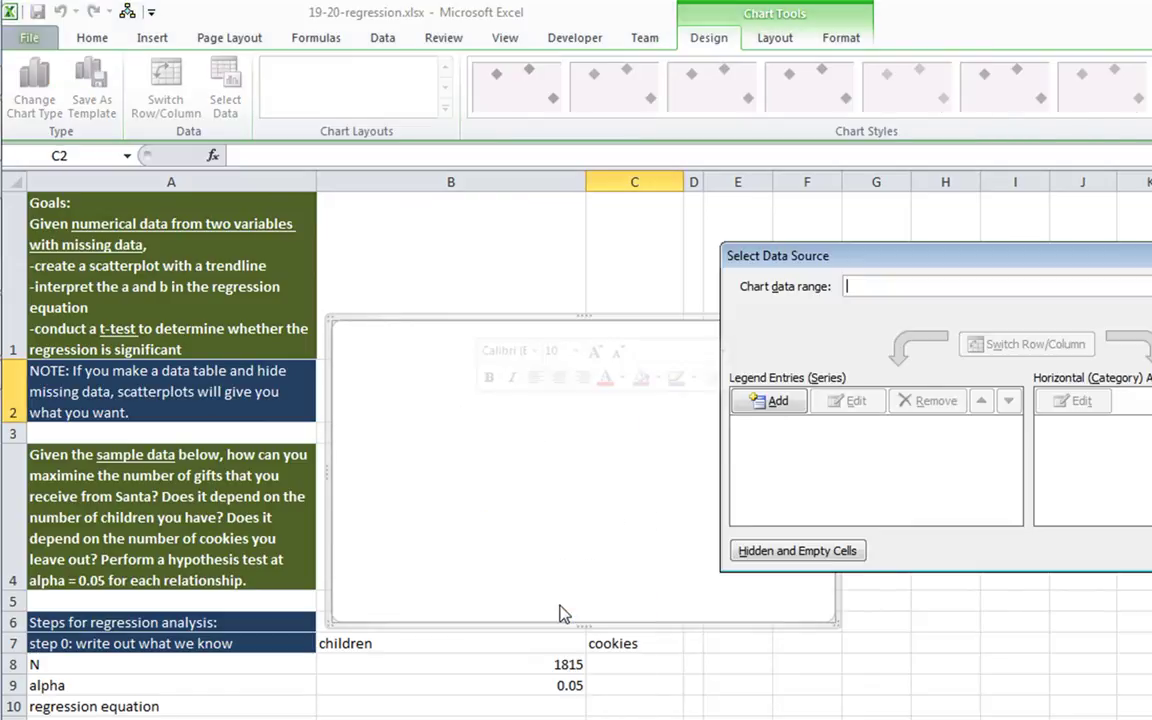
pyautogui.click(777, 406)
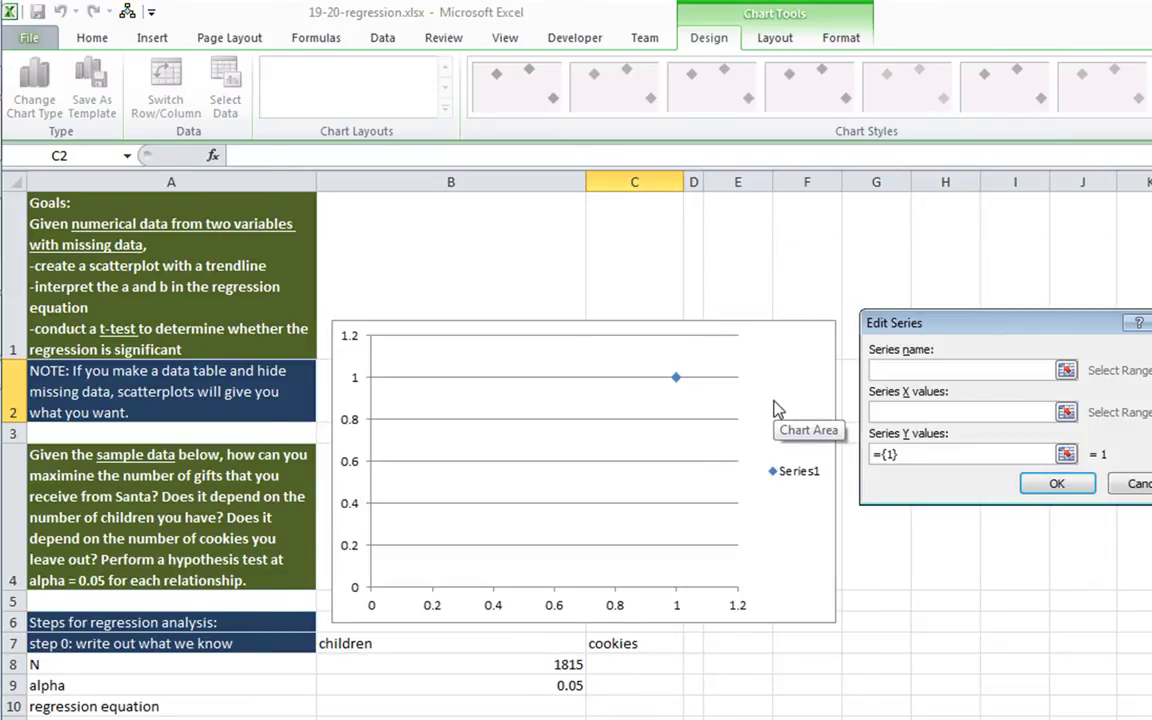
pyautogui.write('Number of gifts')
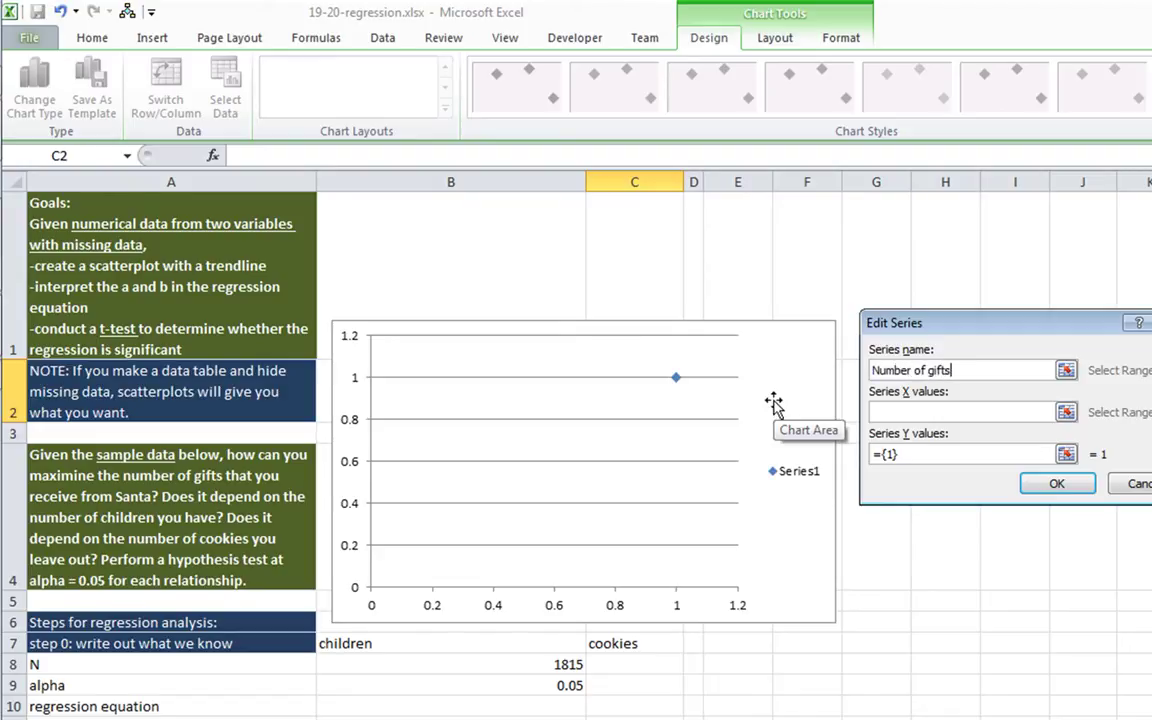
pyautogui.write(' received from San')
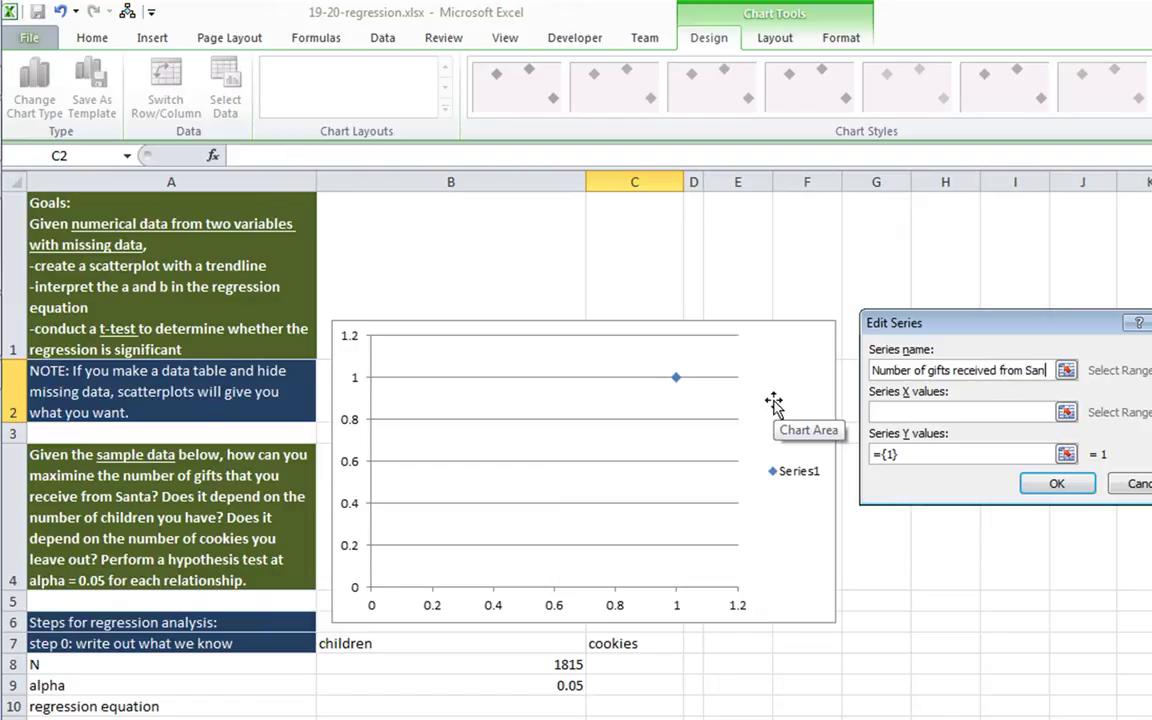
pyautogui.write('ta b')
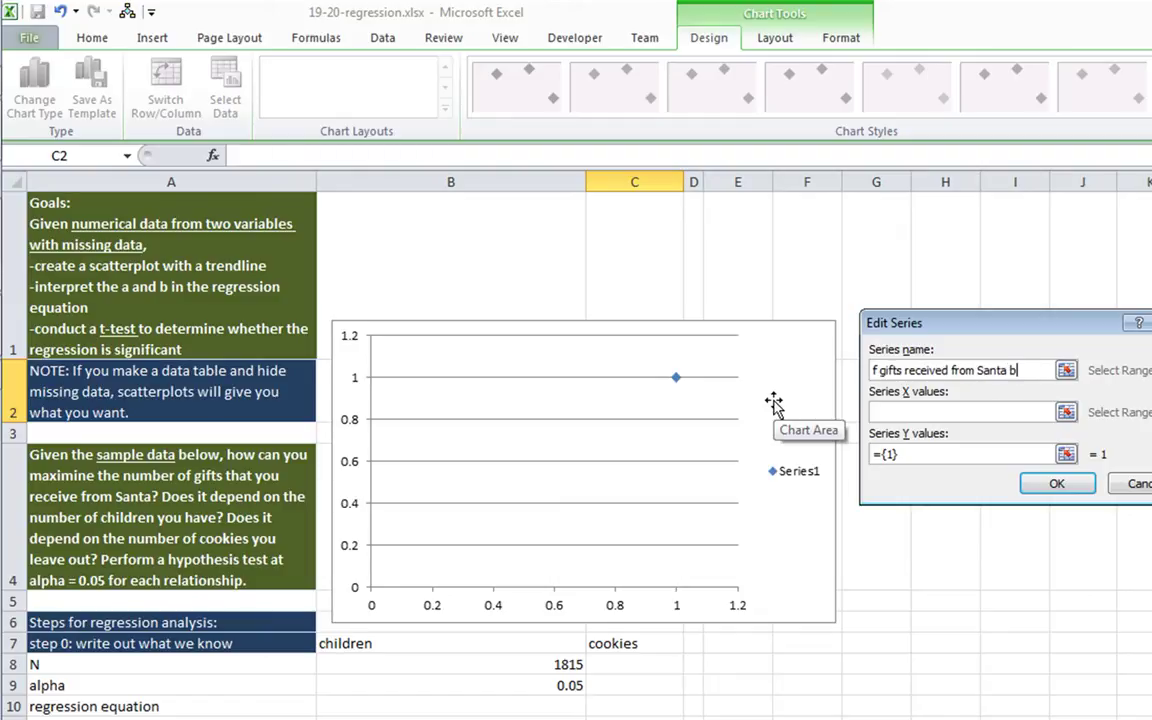
pyautogui.write('y number of ')
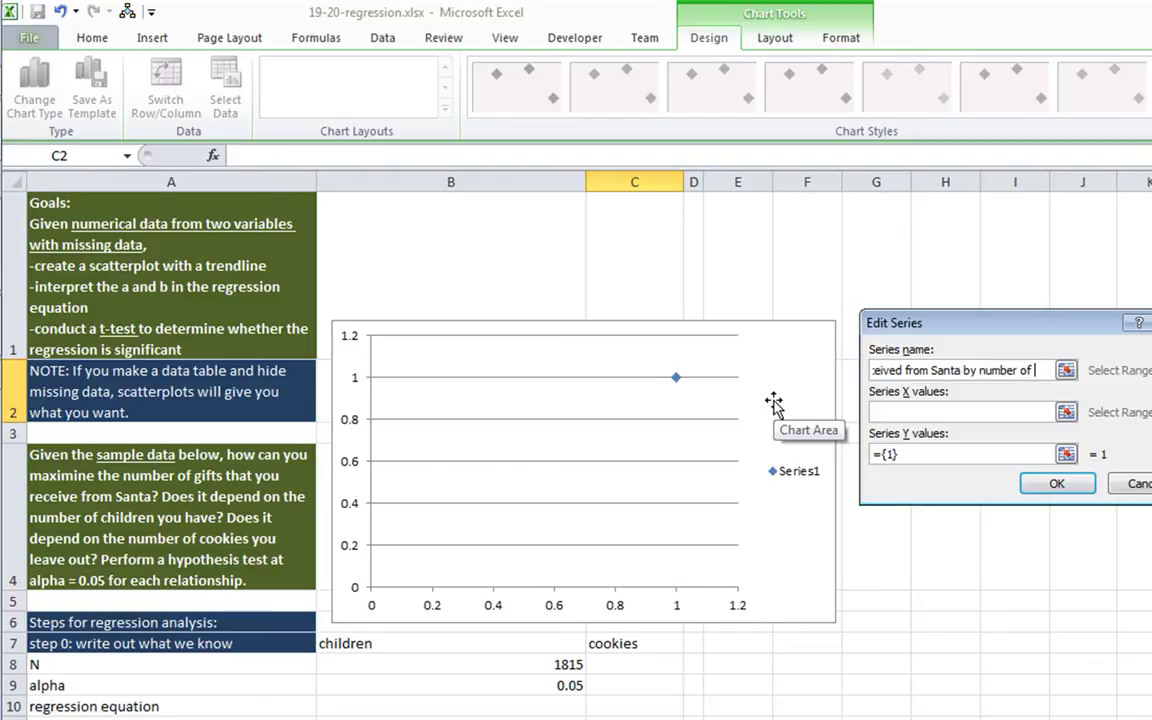
pyautogui.write('children ')
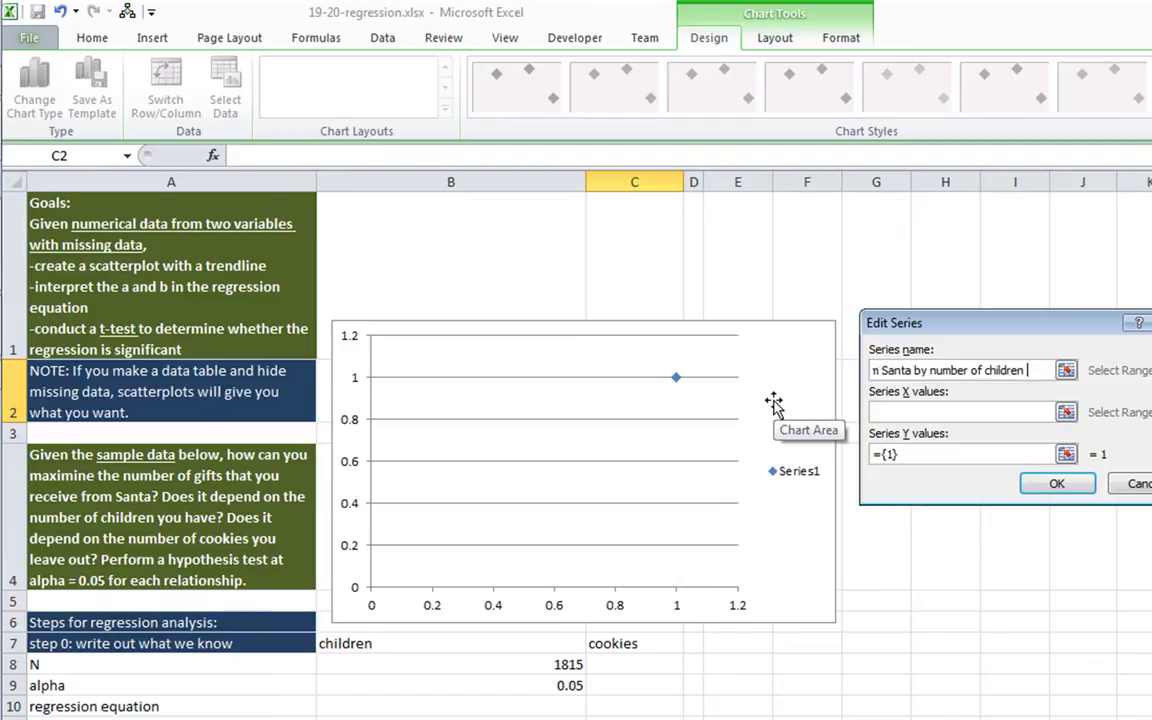
pyautogui.write('in household')
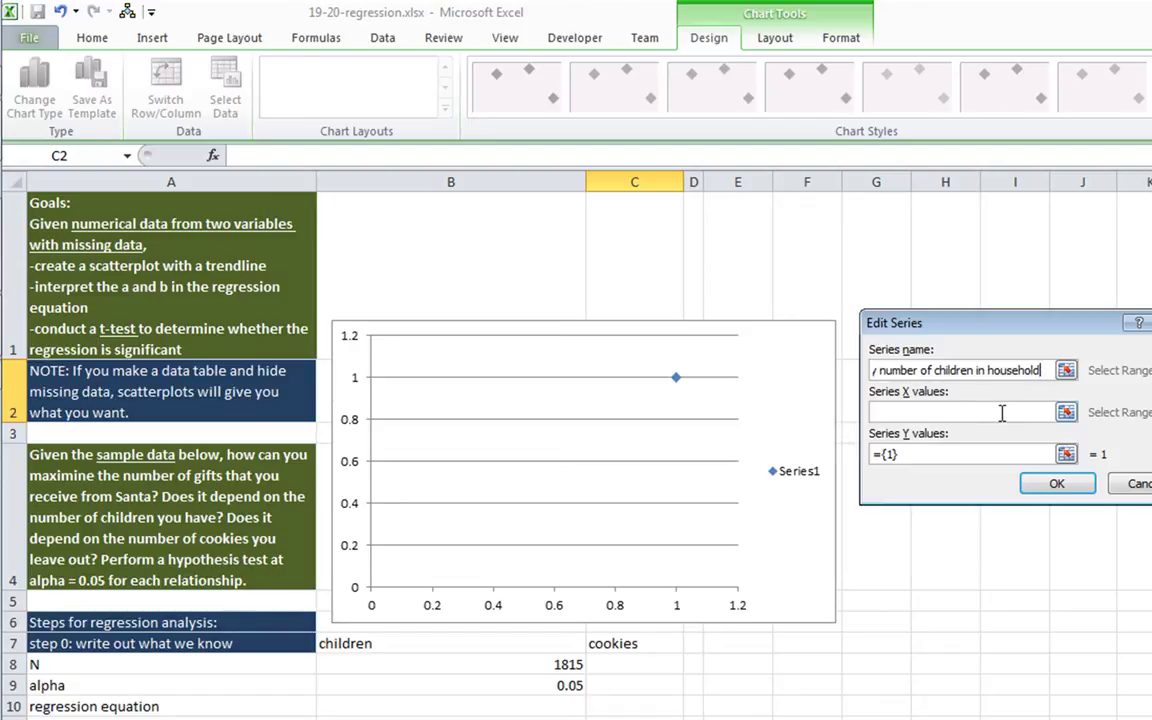
# Set the series X values to the CHILDREN data in B50:B2047 of the gimme-gimme-gimme sheet
pyautogui.press('Tab')
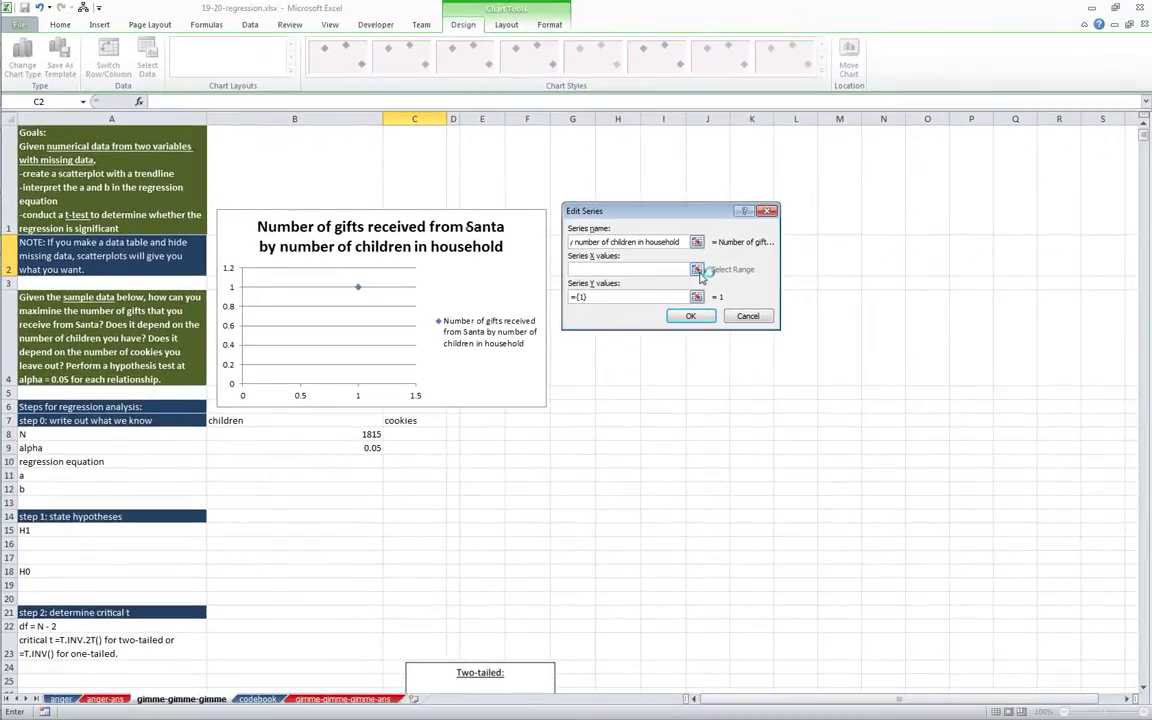
pyautogui.click(1066, 411)
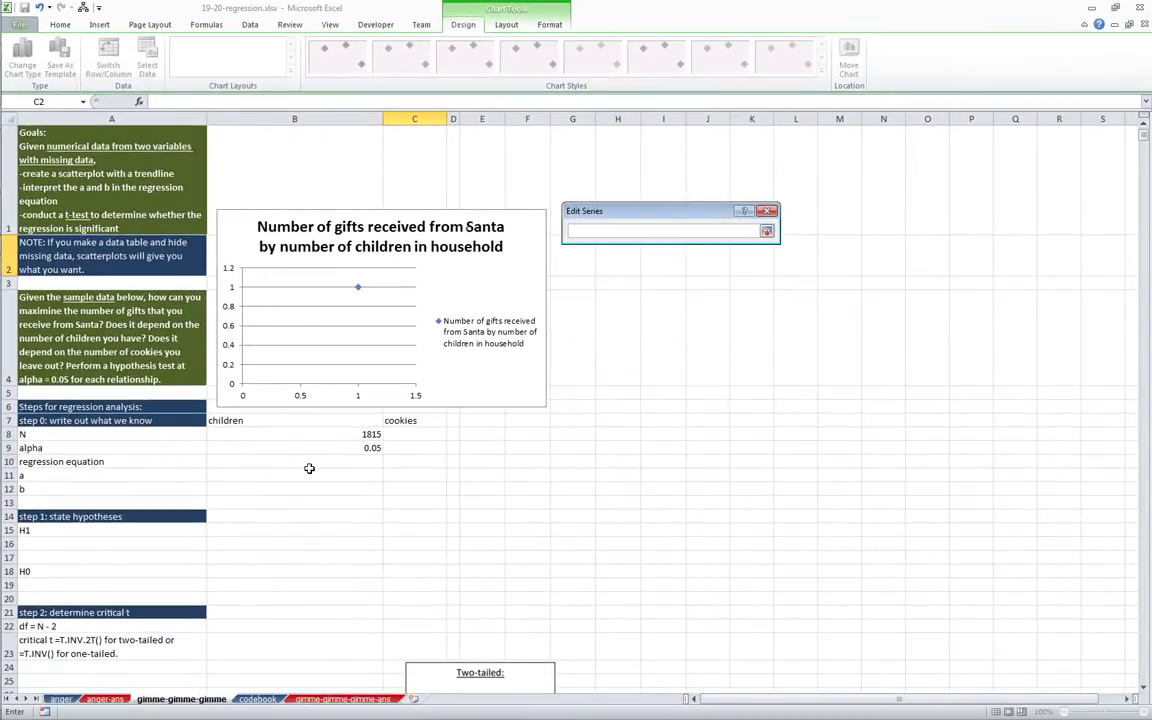
pyautogui.scroll(-8, 309, 468)
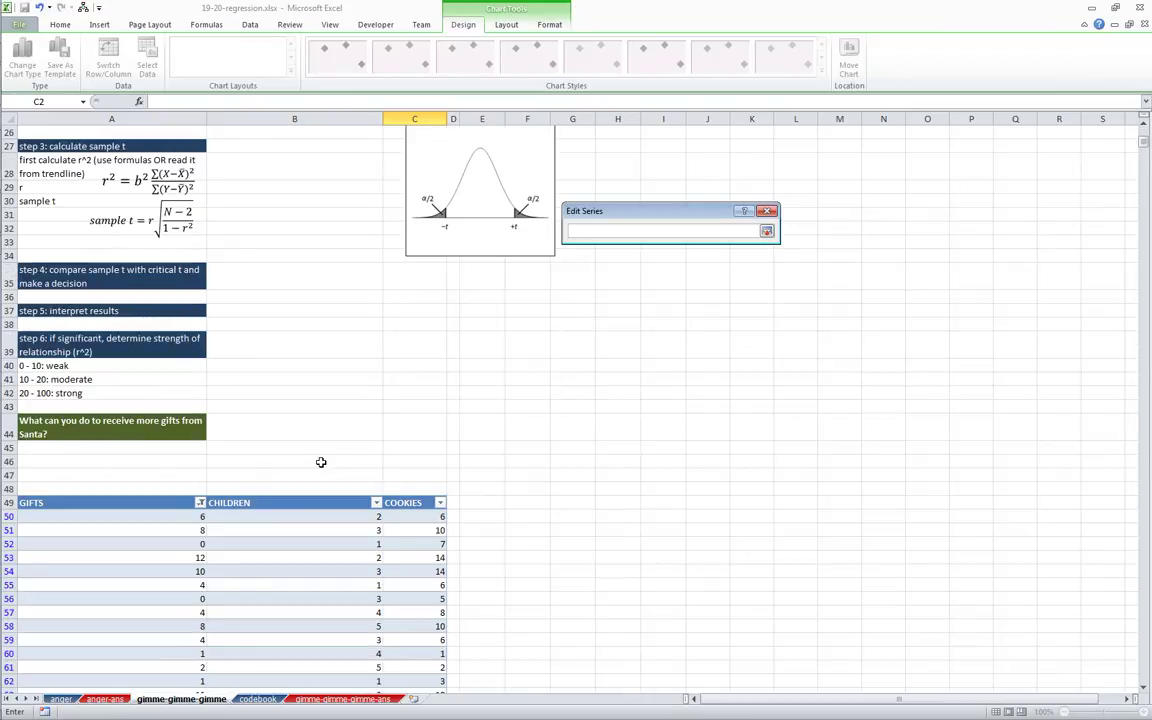
pyautogui.click(316, 515)
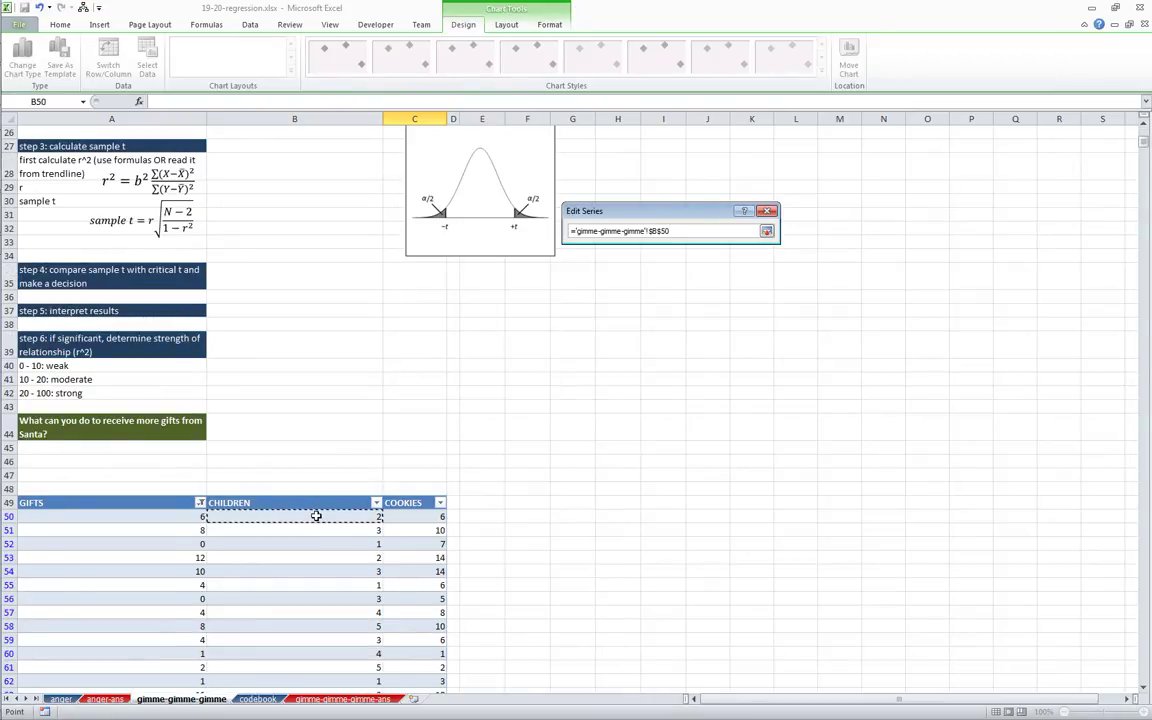
pyautogui.hotkey('ctrl', 'shift', 'Down')
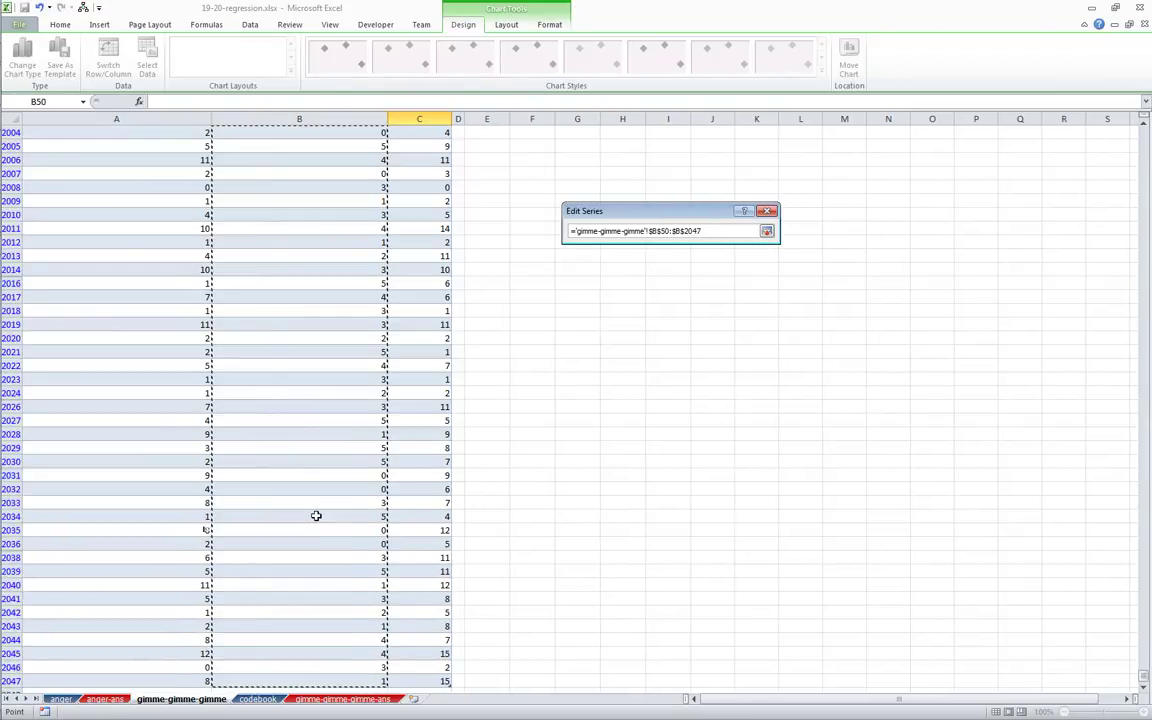
pyautogui.press('Return')
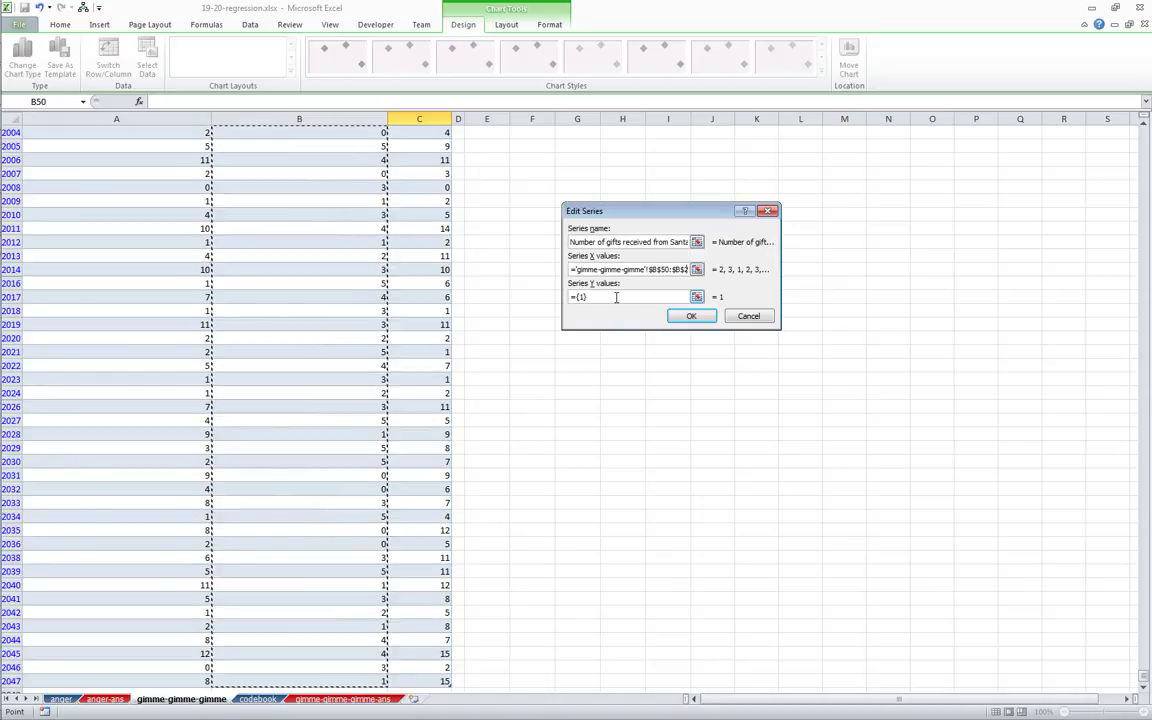
# Set the series Y values to the GIFTS data in A50:A2047 of the gimme-gimme-gimme sheet and confirm the chart's data source
pyautogui.moveTo(588, 297); pyautogui.dragTo(568, 298)
pyautogui.press('BackSpace')
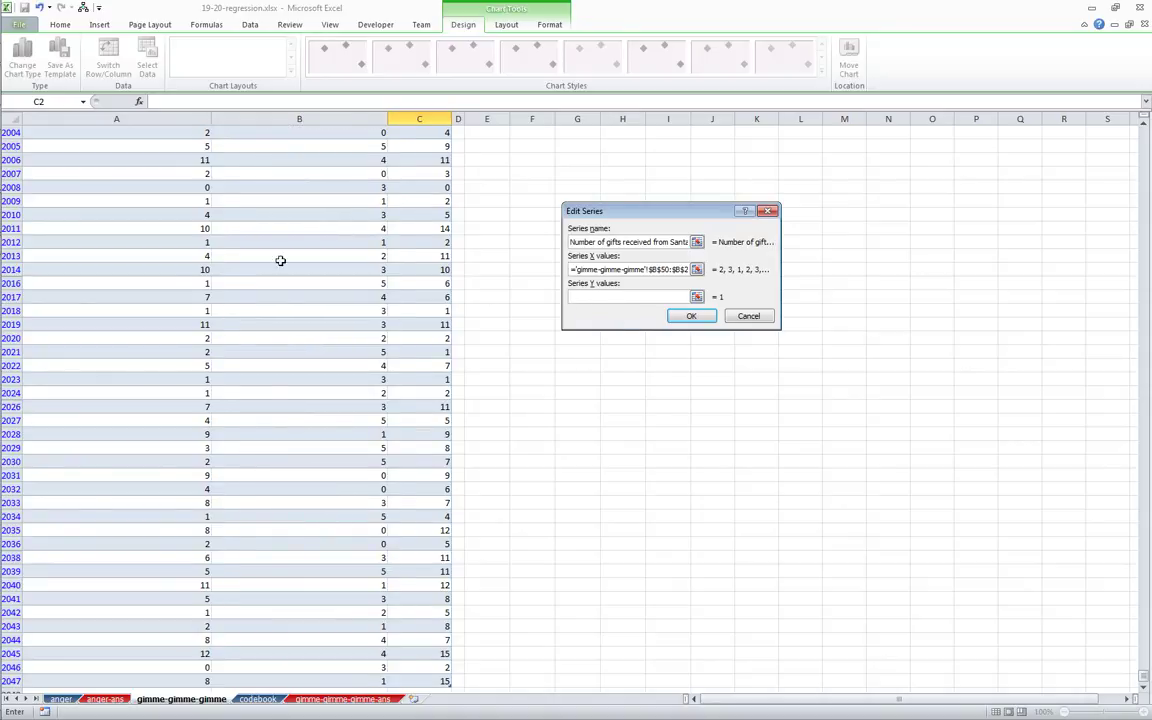
pyautogui.click(193, 247)
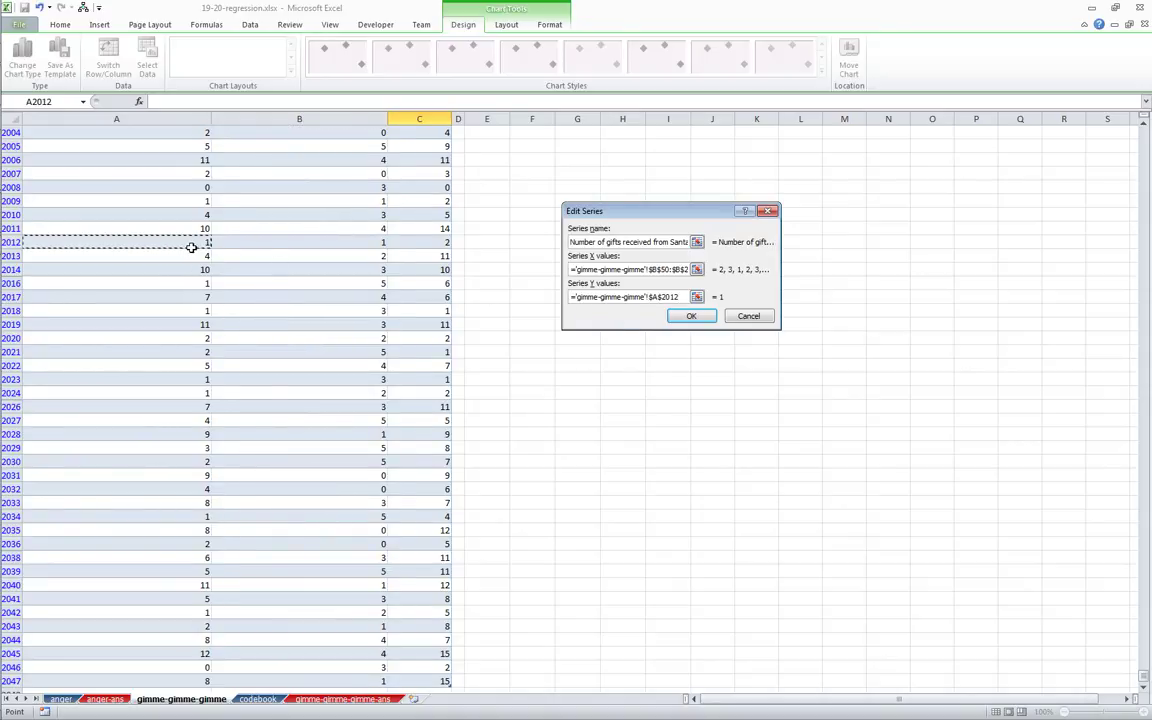
pyautogui.hotkey('ctrl', 'Up')
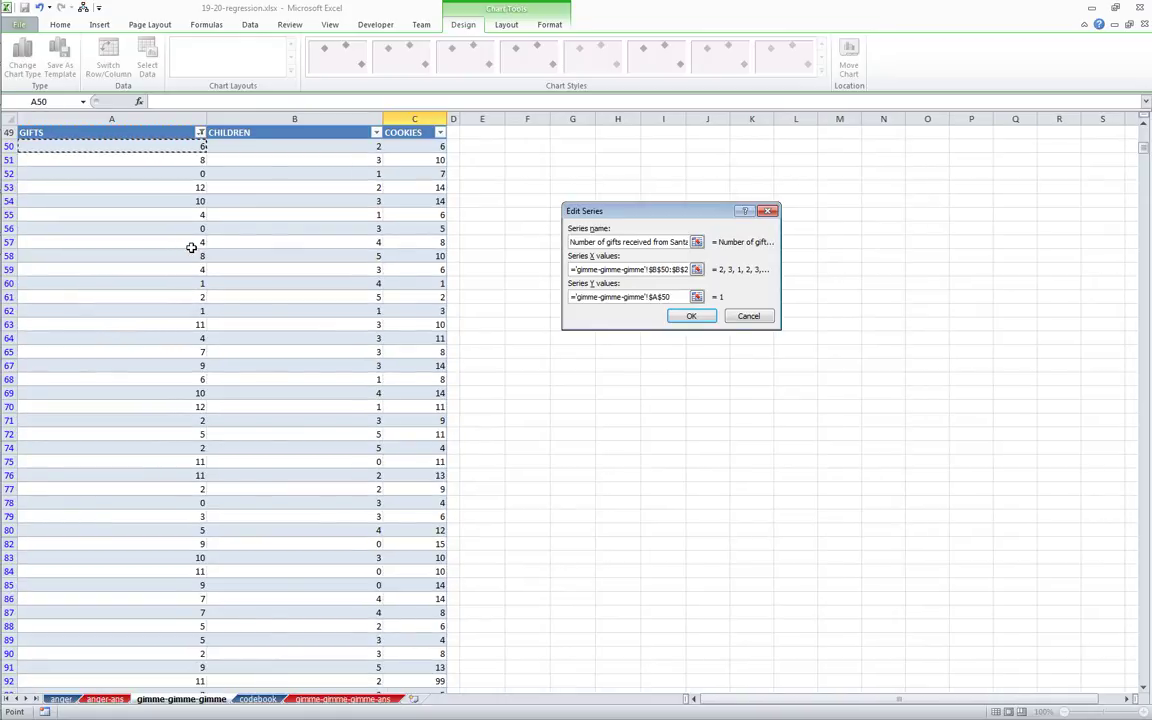
pyautogui.hotkey('ctrl', 'shift', 'Down')
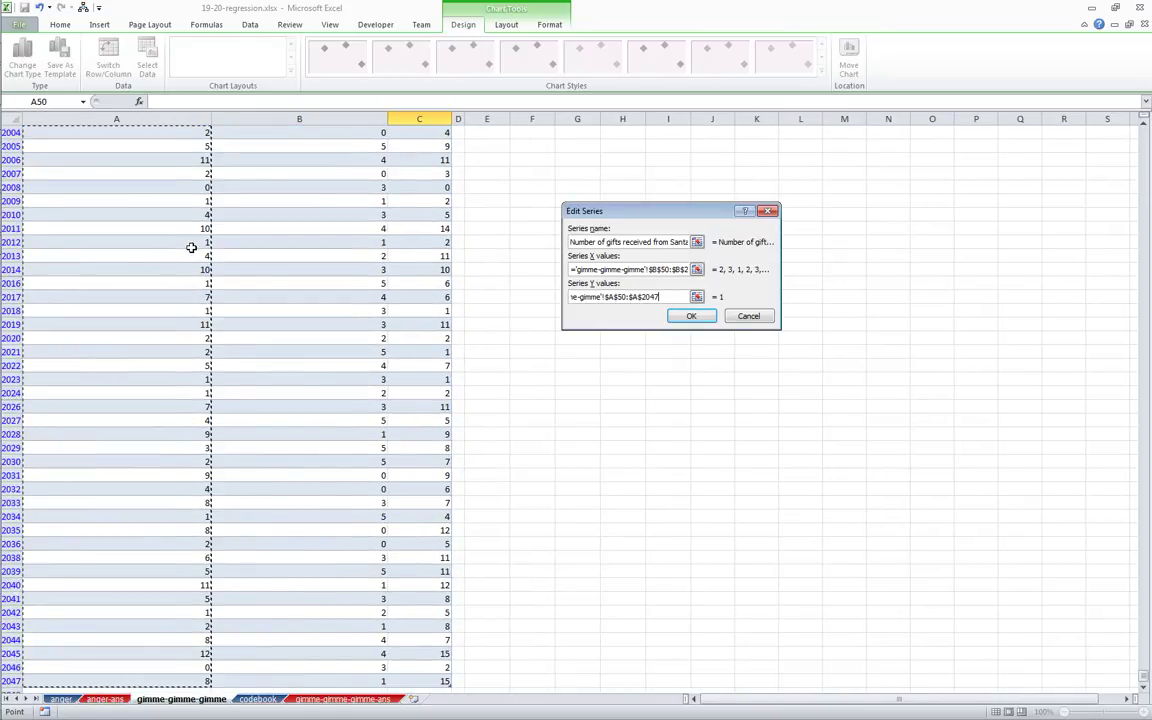
pyautogui.press('Return')
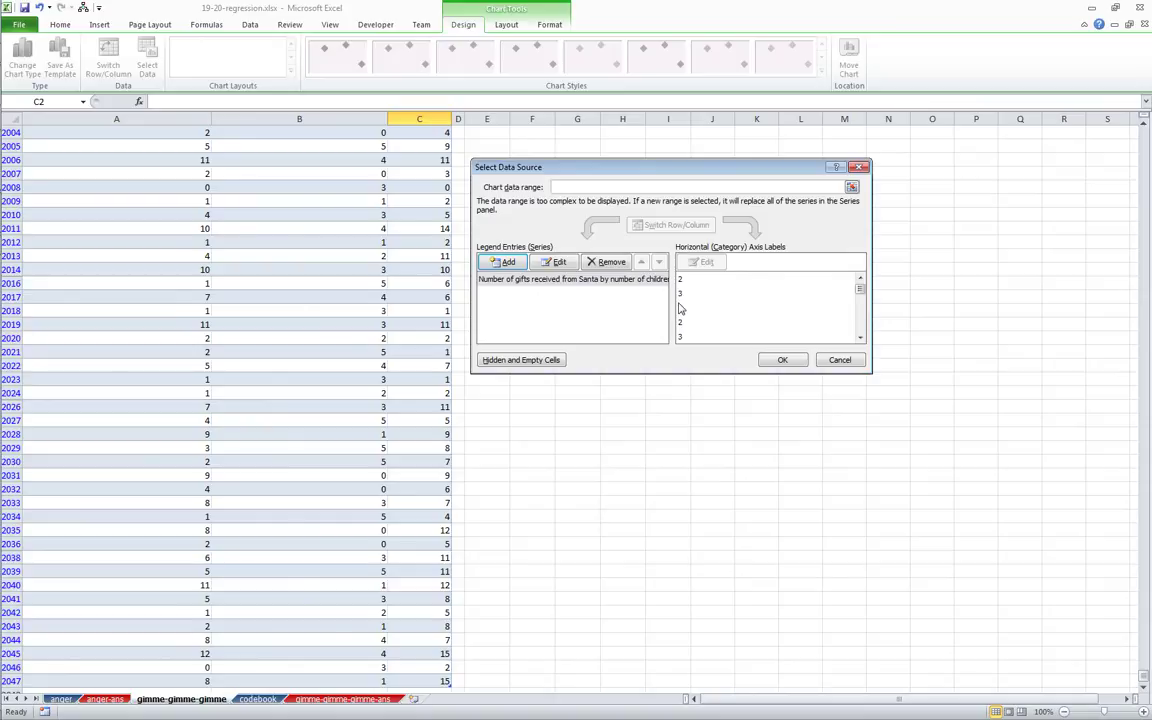
pyautogui.click(780, 361)
pyautogui.press('Escape')
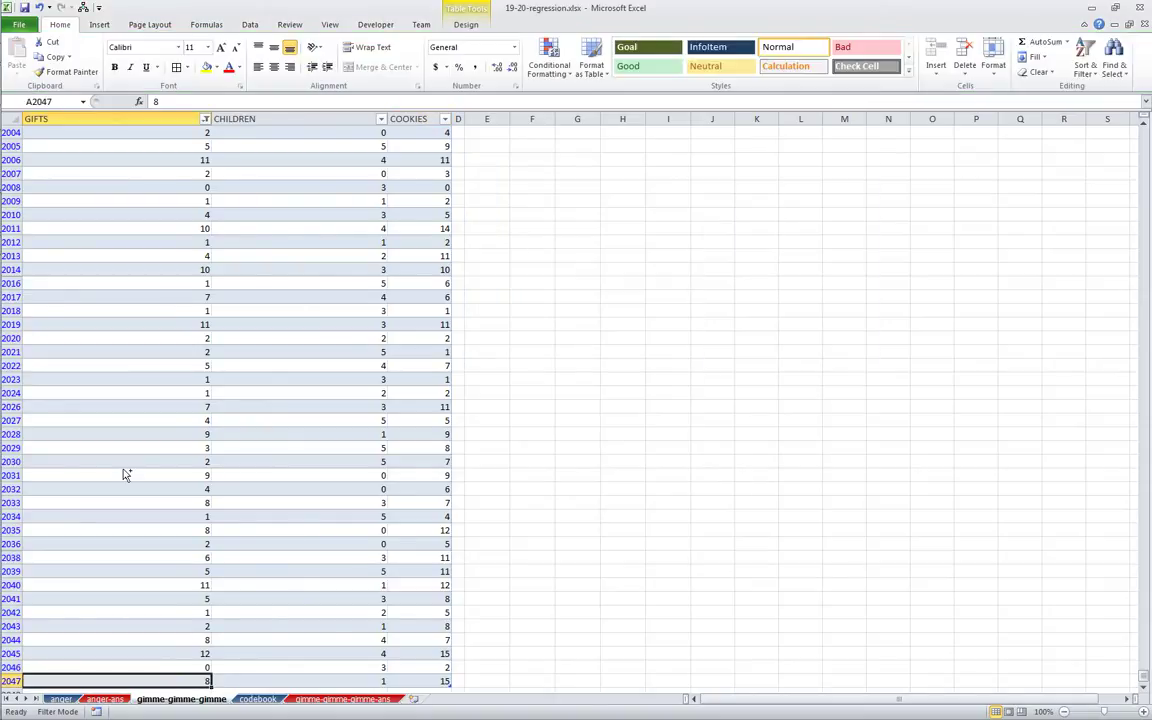
# Add a title below the scatterplot's horizontal axis reading "Children"
pyautogui.click(504, 380)
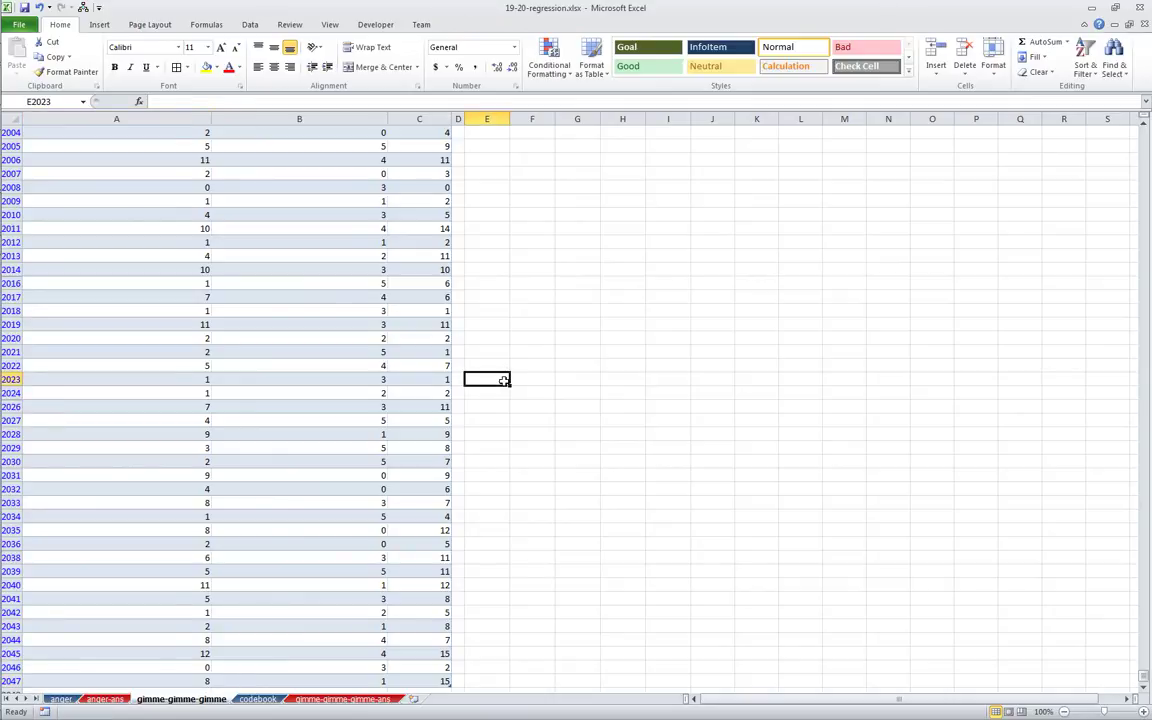
pyautogui.hotkey('ctrl', 'Up')
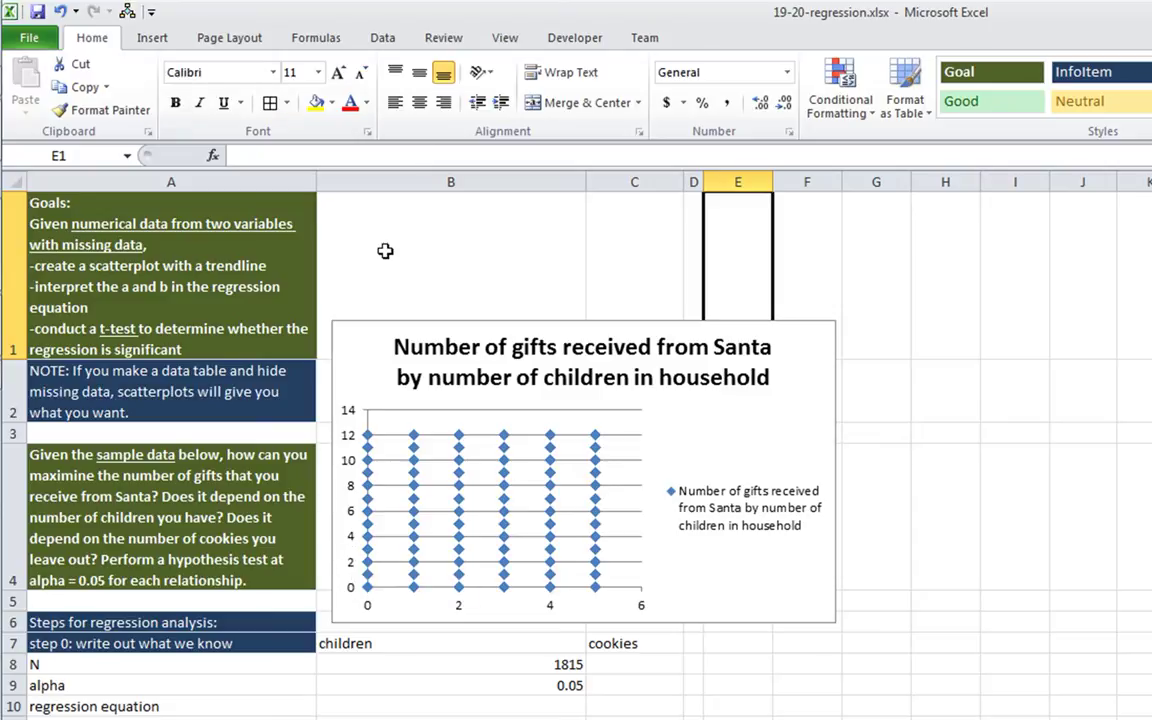
pyautogui.click(371, 366)
pyautogui.click(775, 37)
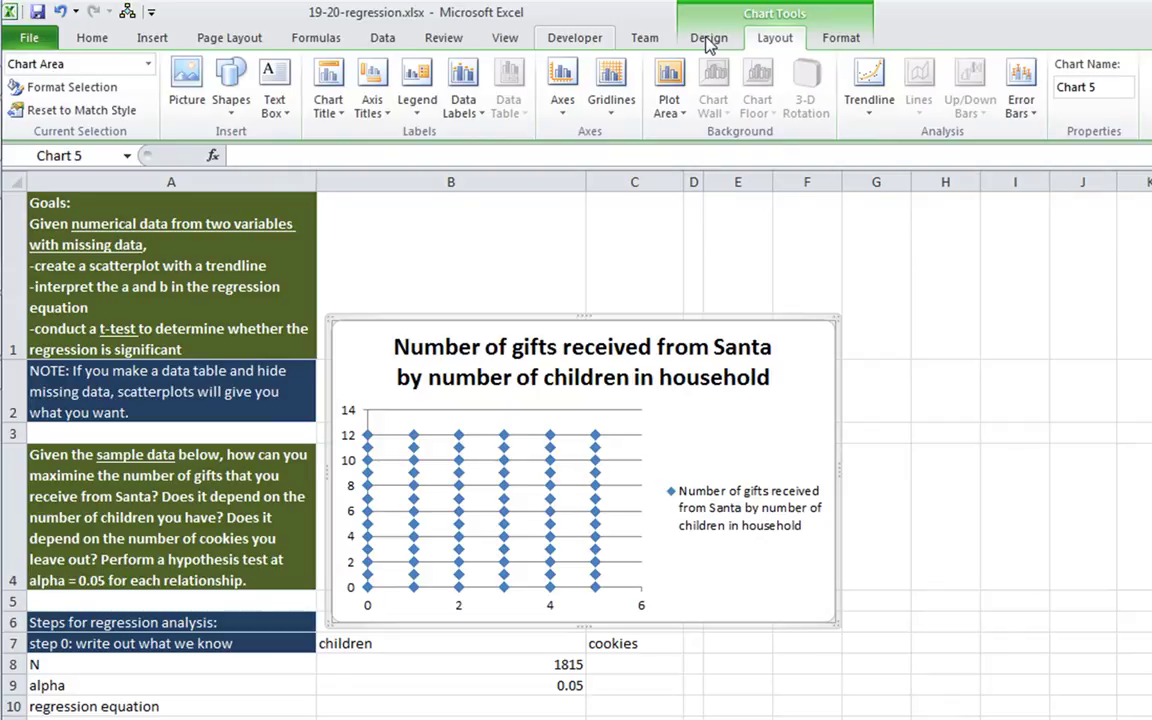
pyautogui.click(369, 104)
pyautogui.moveTo(450, 136)
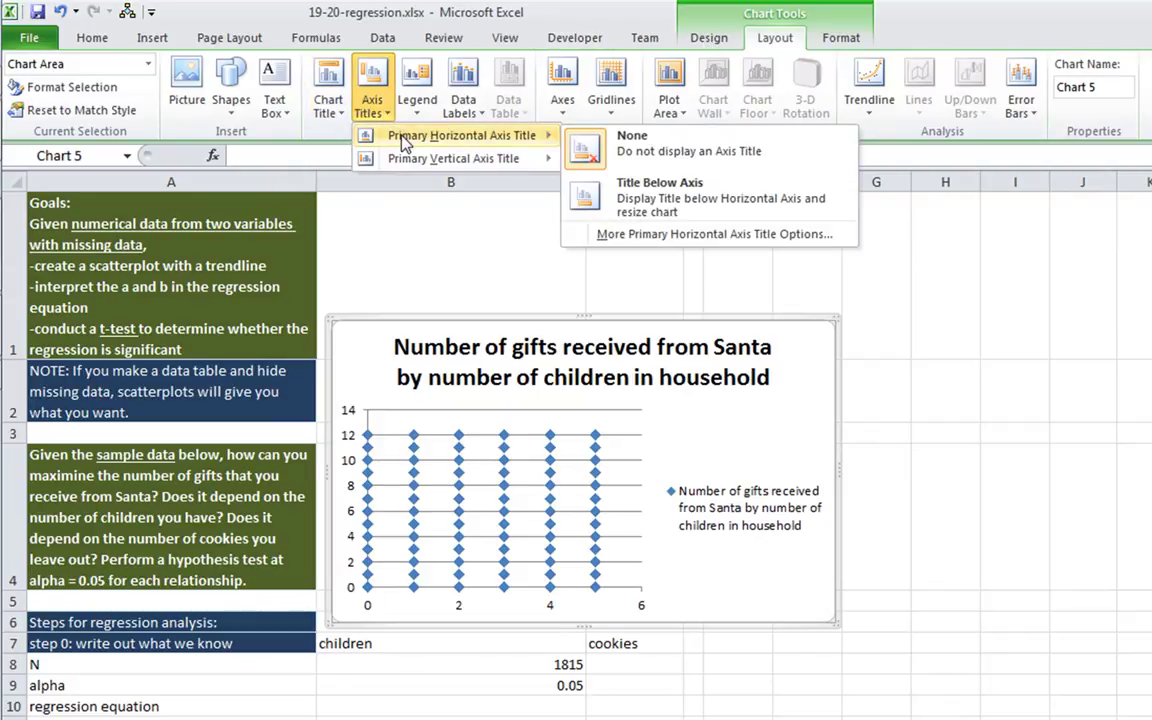
pyautogui.click(660, 192)
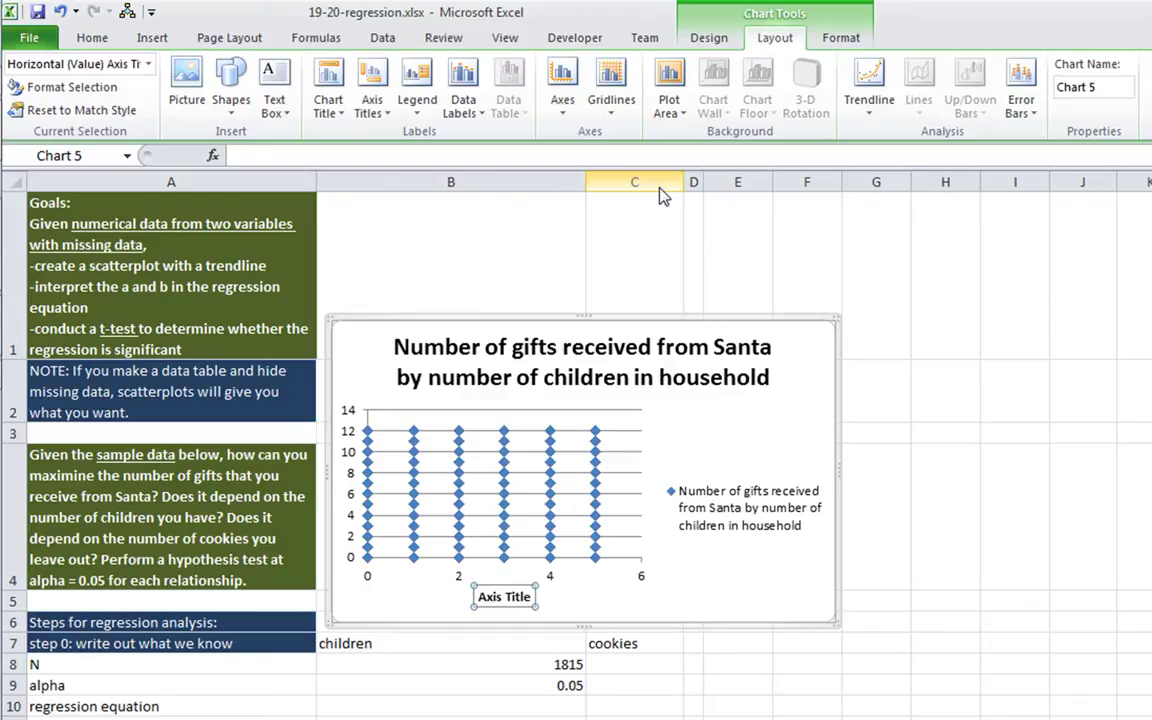
pyautogui.write('Childr')
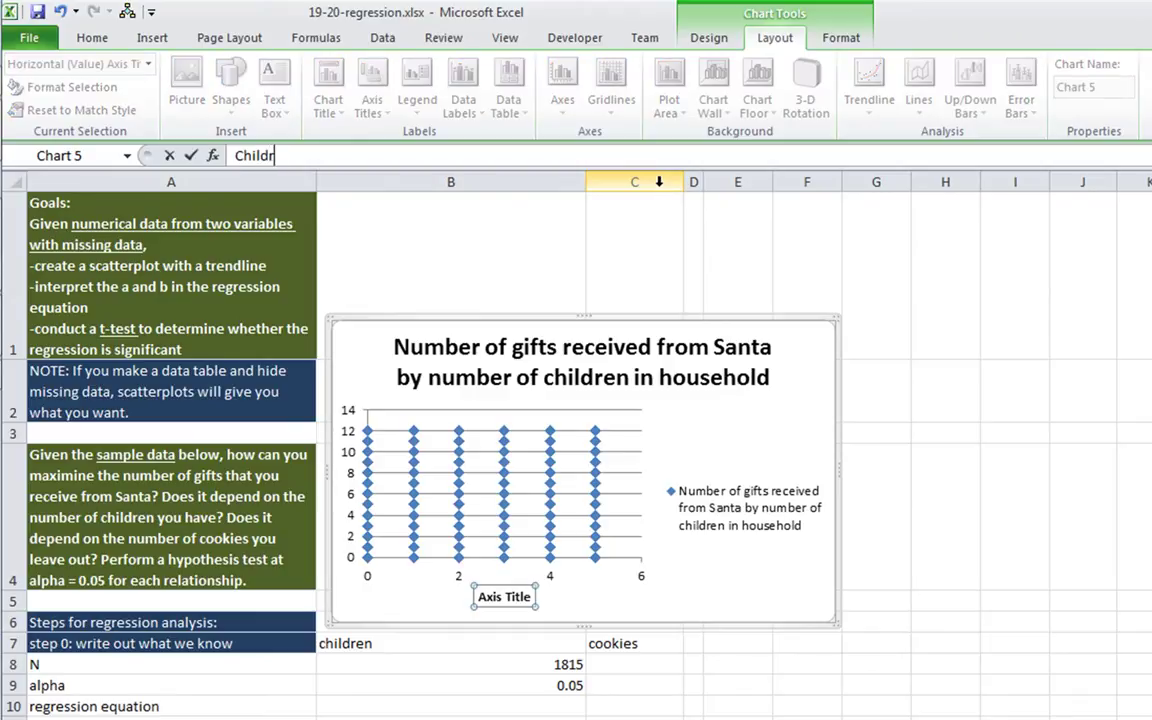
pyautogui.write('en')
pyautogui.press('Return')
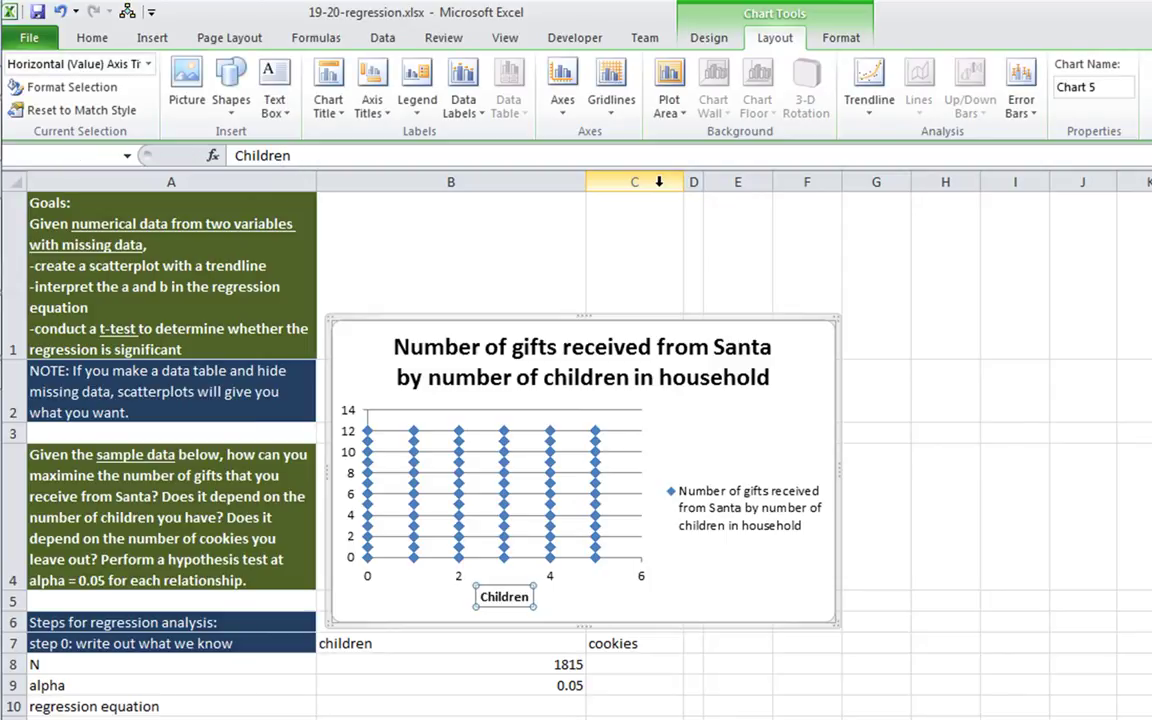
# Add a rotated vertical axis title reading "Gifts" and delete the chart's legend
pyautogui.click(371, 88)
pyautogui.moveTo(390, 158)
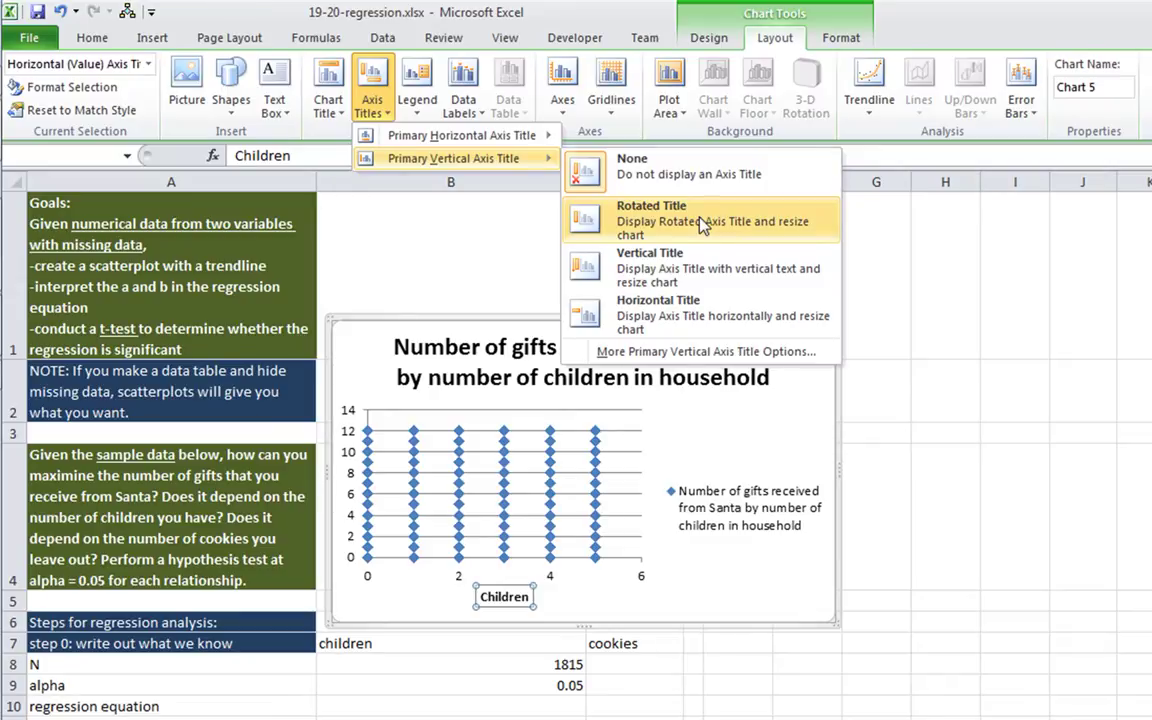
pyautogui.click(703, 220)
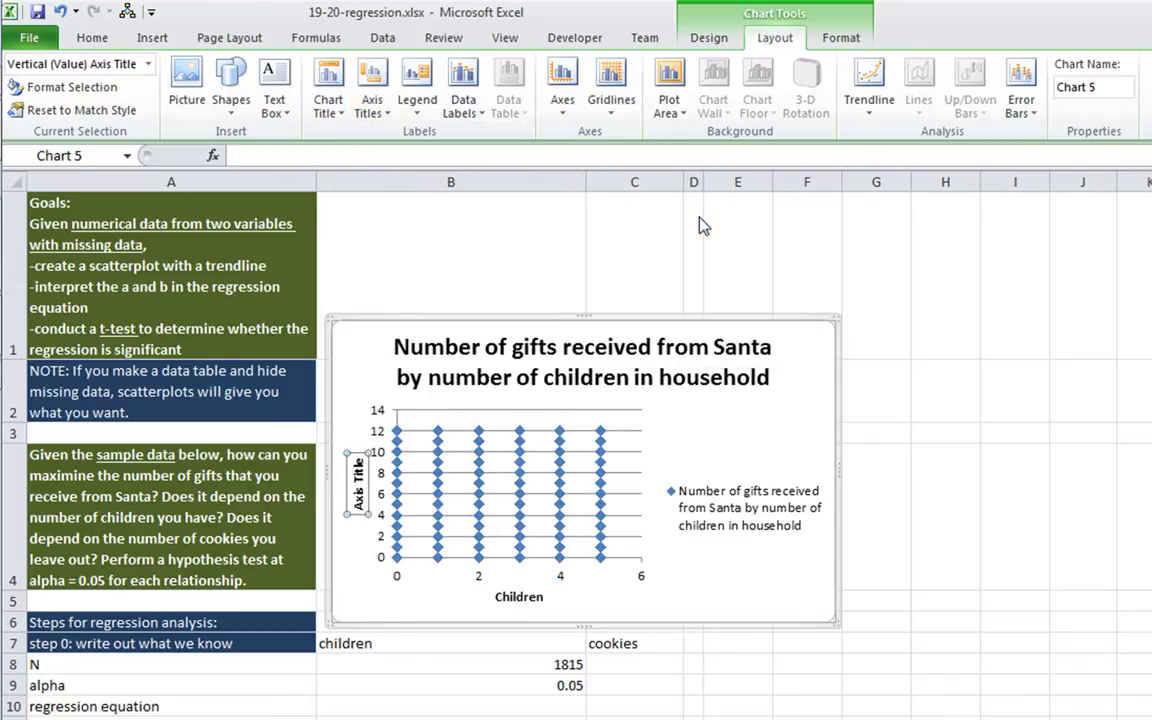
pyautogui.write('Gifts')
pyautogui.press('Return')
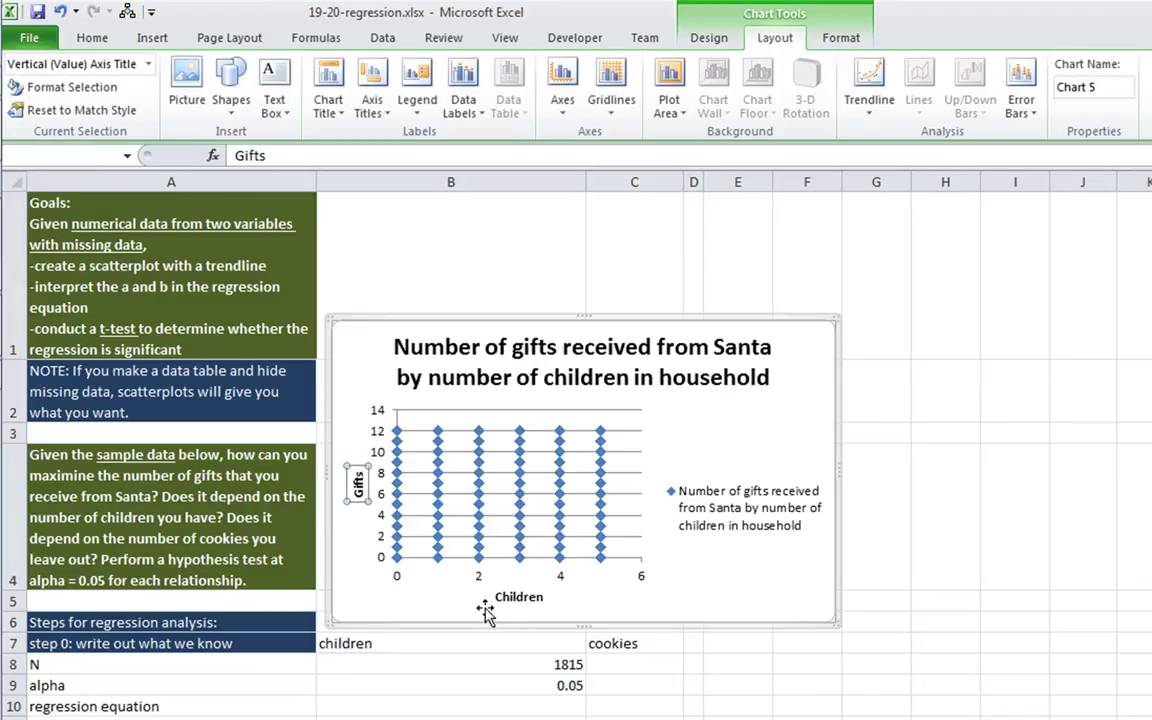
pyautogui.click(726, 515)
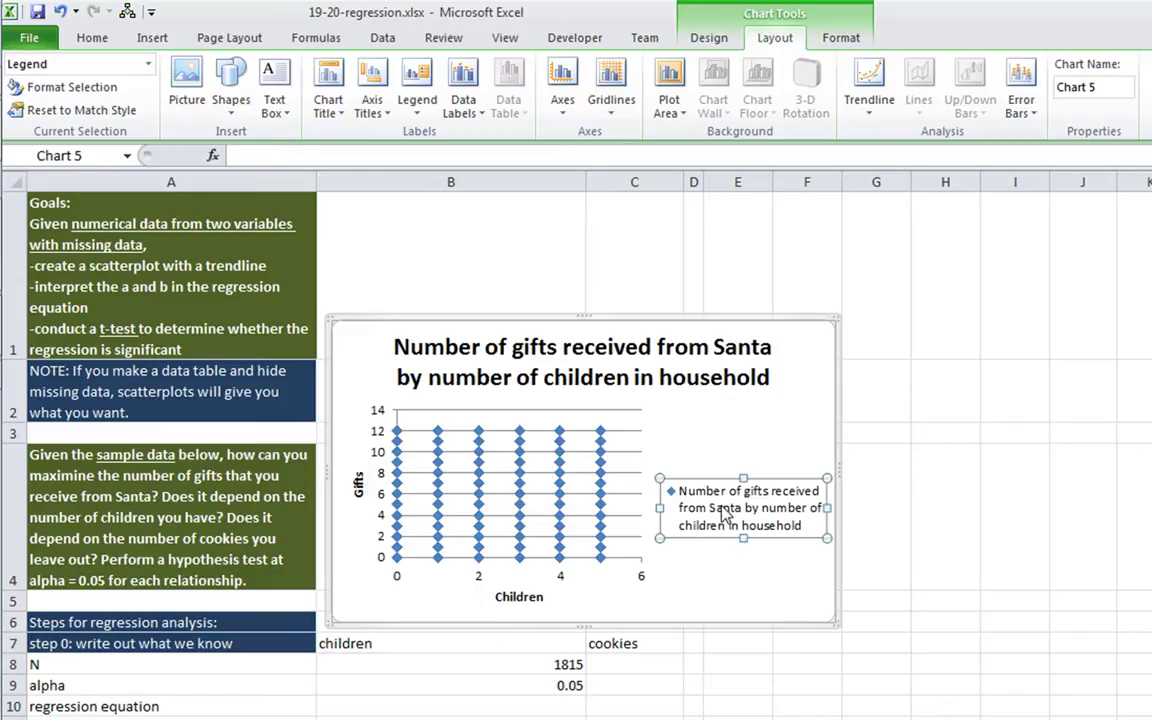
pyautogui.press('Delete')
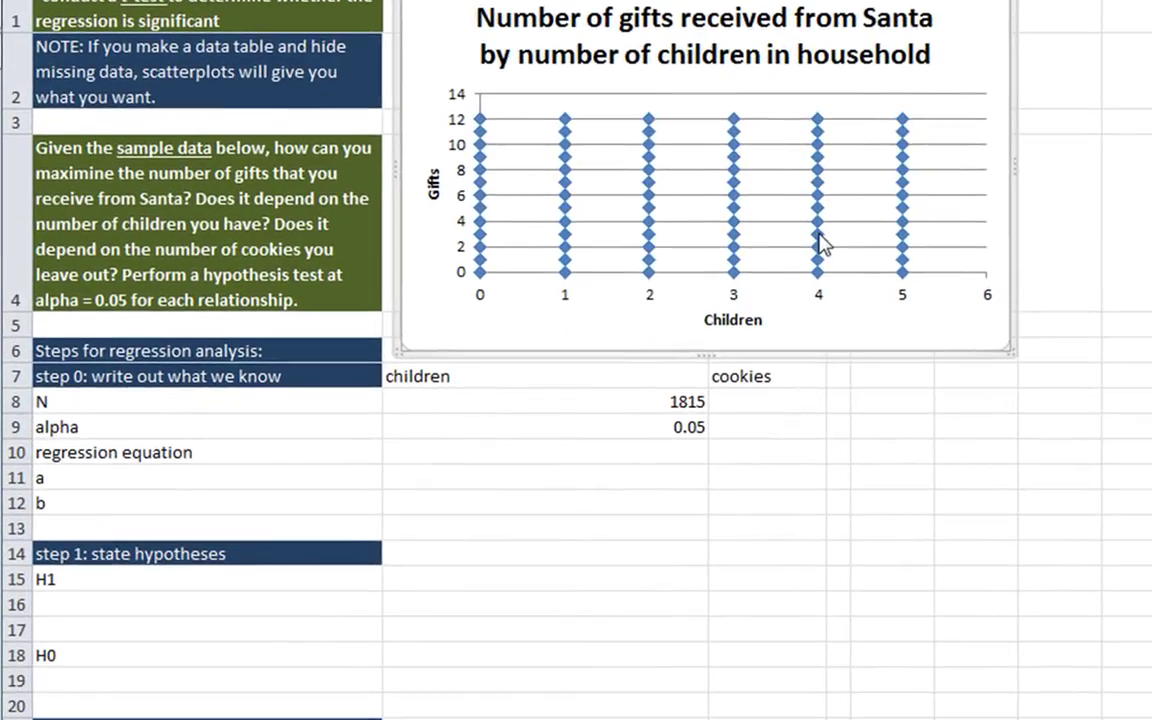
# Add a linear trendline displaying its equation and R-squared value, and move that label below the plot, beside the Children axis title
pyautogui.rightClick(820, 242)
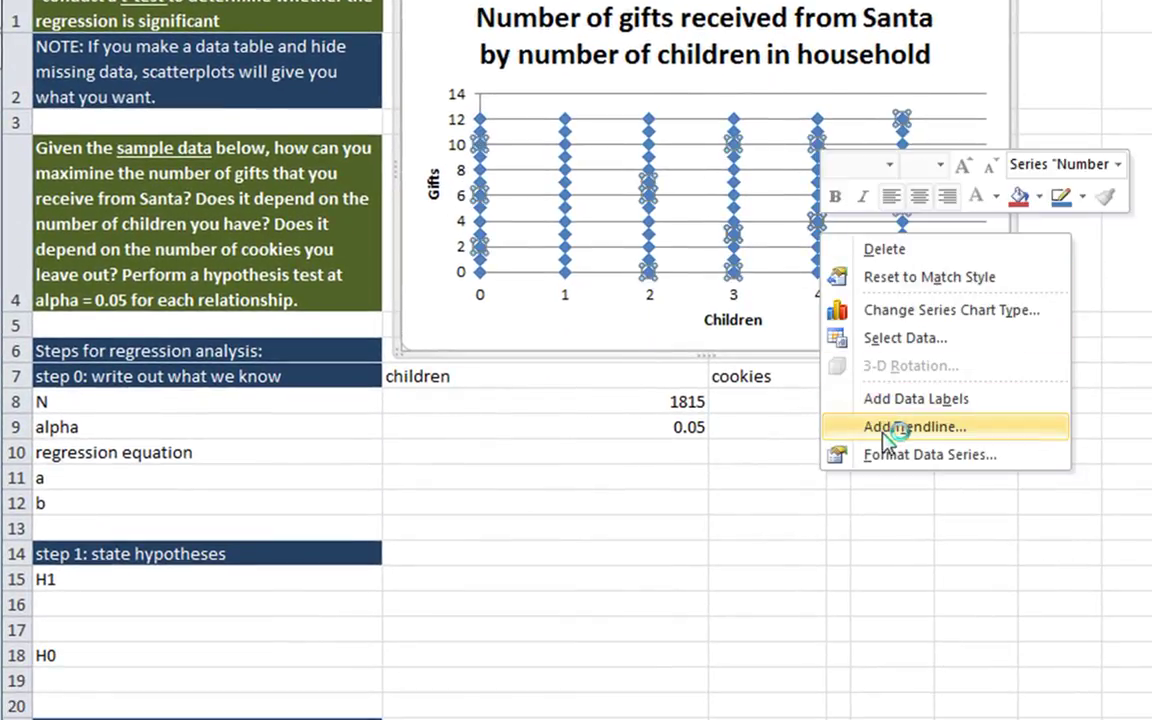
pyautogui.click(983, 430)
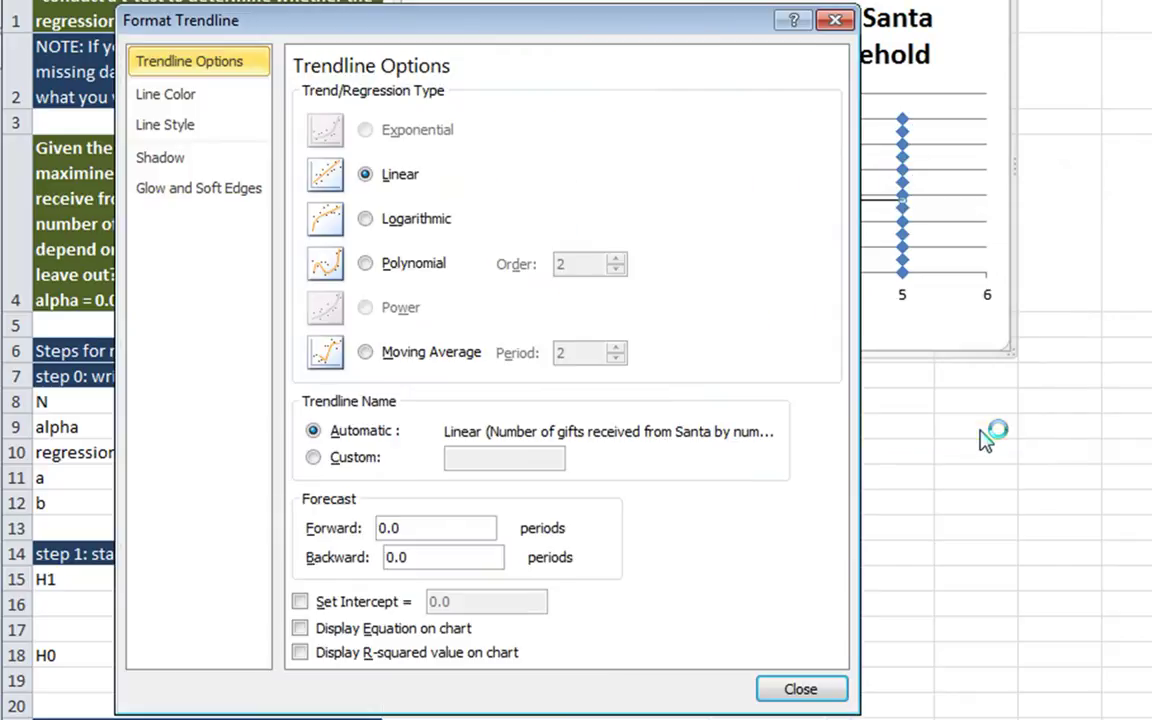
pyautogui.click(414, 640)
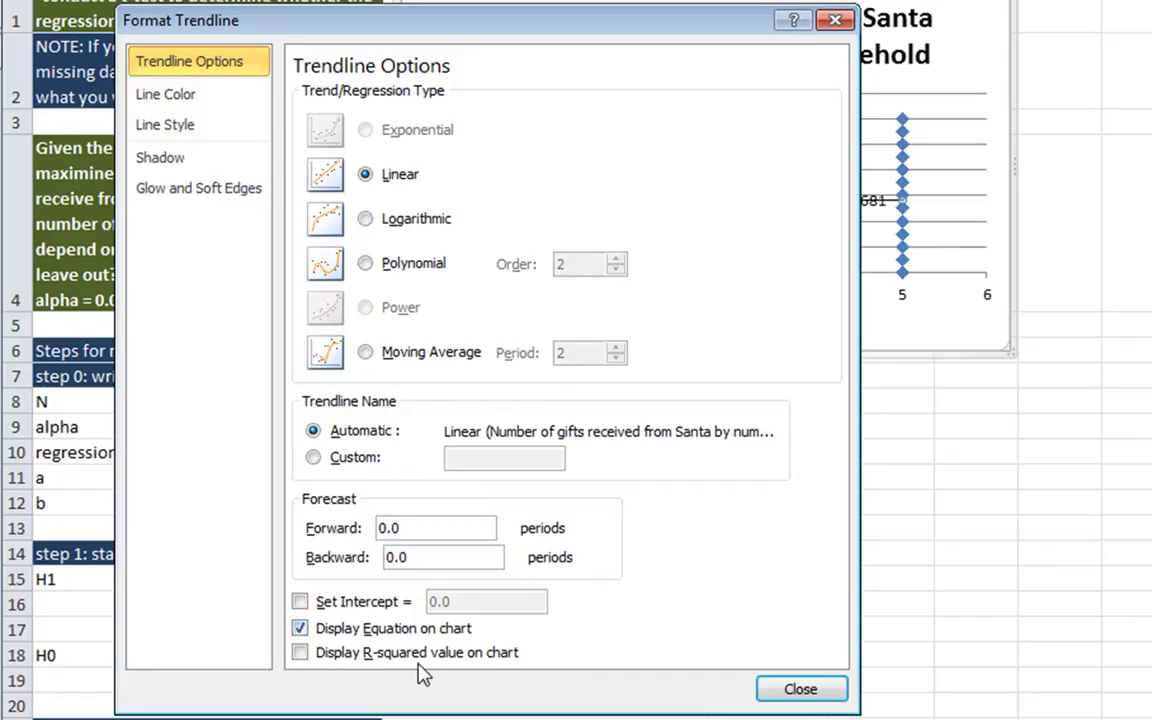
pyautogui.click(432, 655)
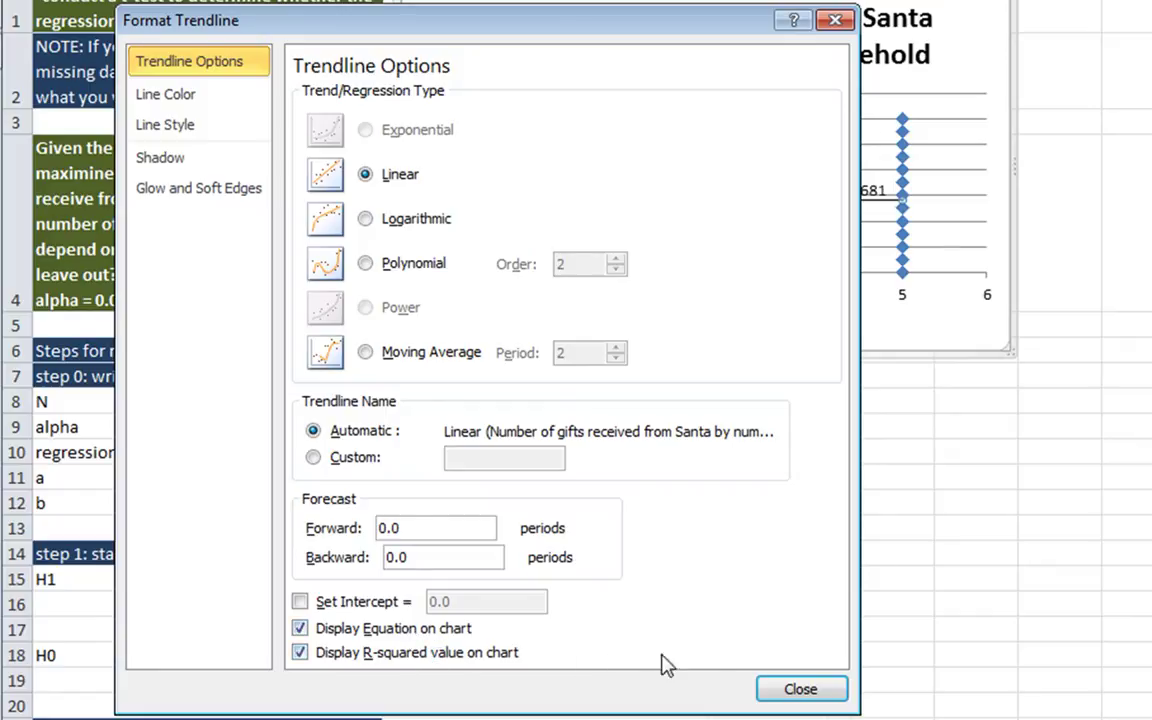
pyautogui.click(800, 692)
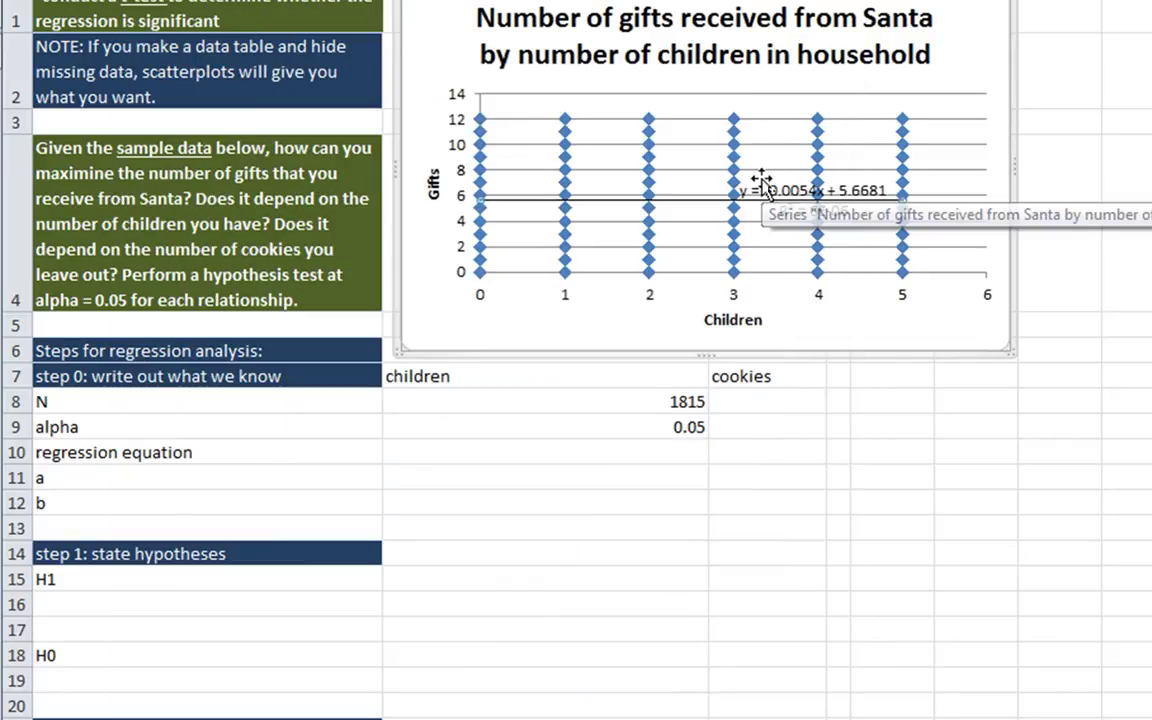
pyautogui.click(762, 186)
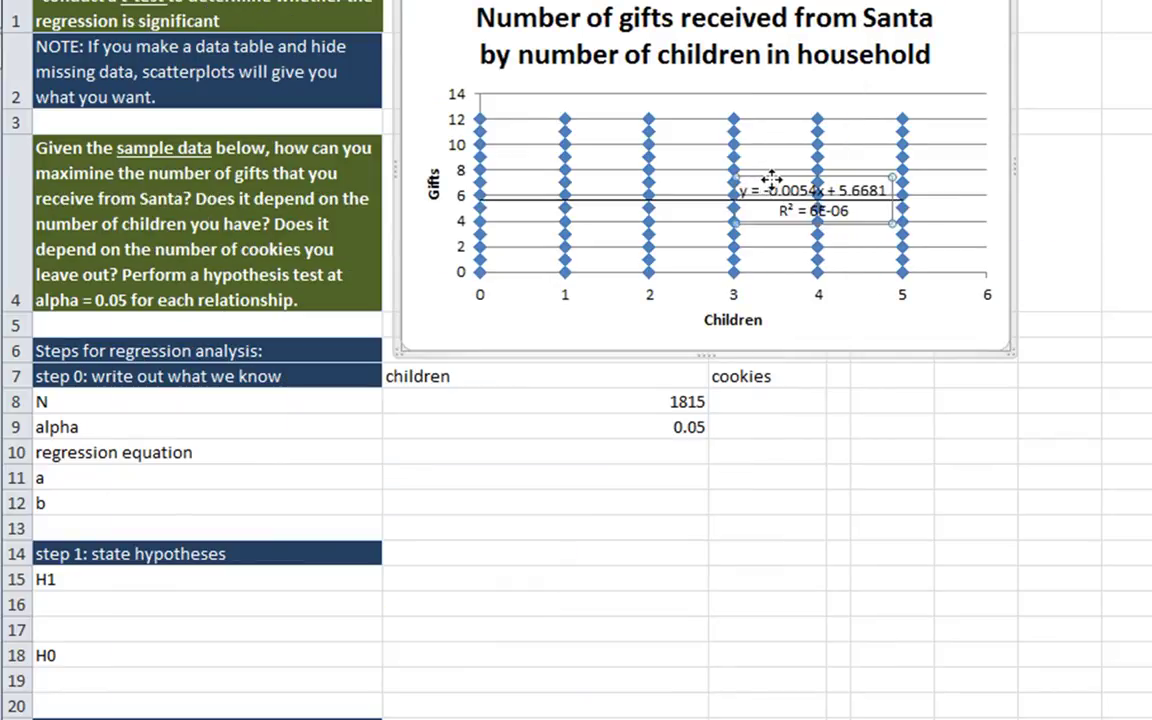
pyautogui.moveTo(775, 180); pyautogui.dragTo(826, 333)
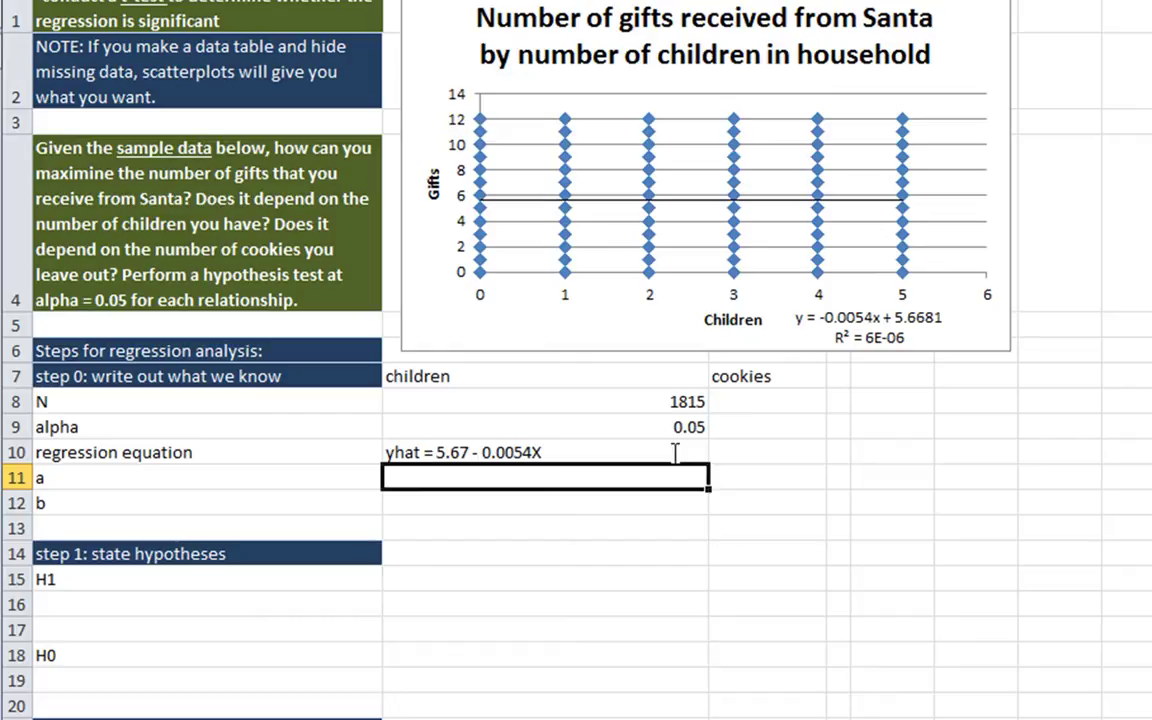
# Enter the interpretation of a for children in B11: "People who have no children receive an average of 5.67 gifts from Santa."
pyautogui.write('Peopl')
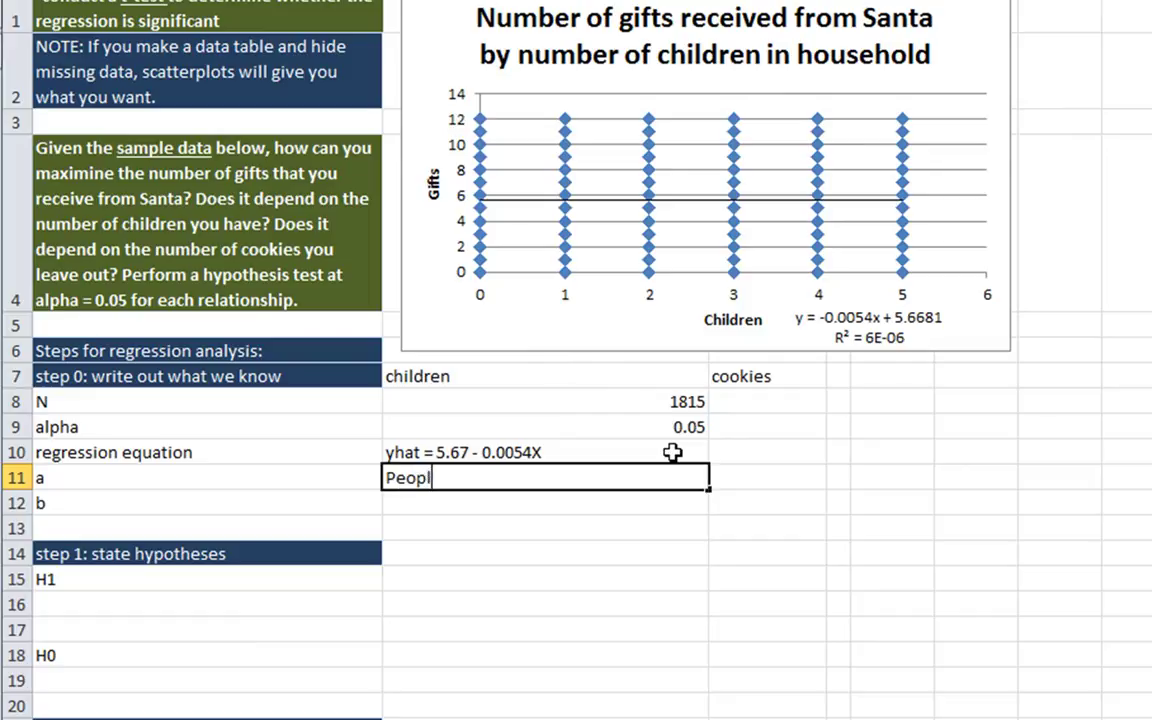
pyautogui.write('e who have no ')
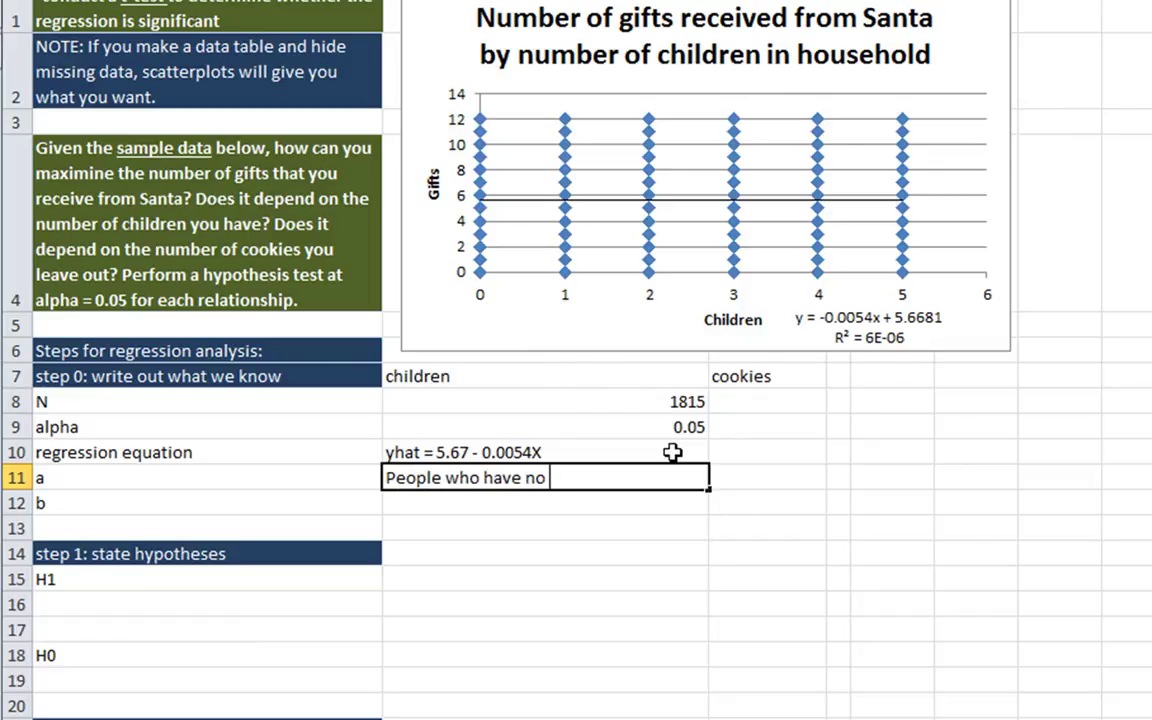
pyautogui.write('children re')
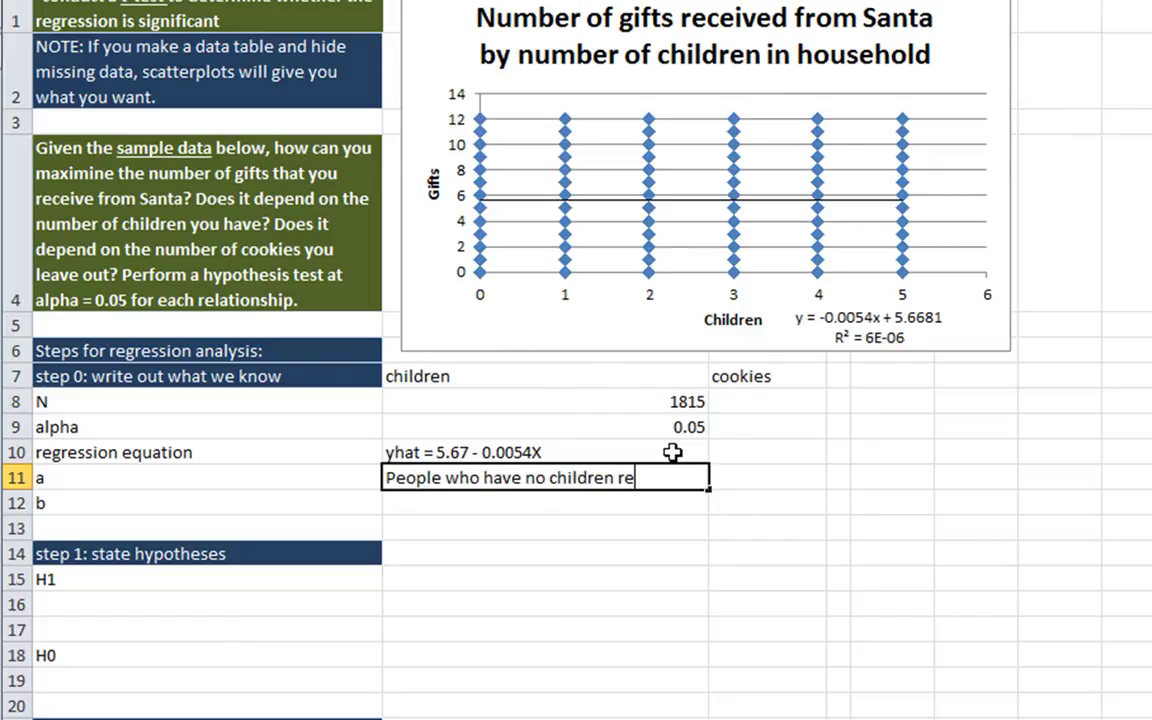
pyautogui.write('ceive an av')
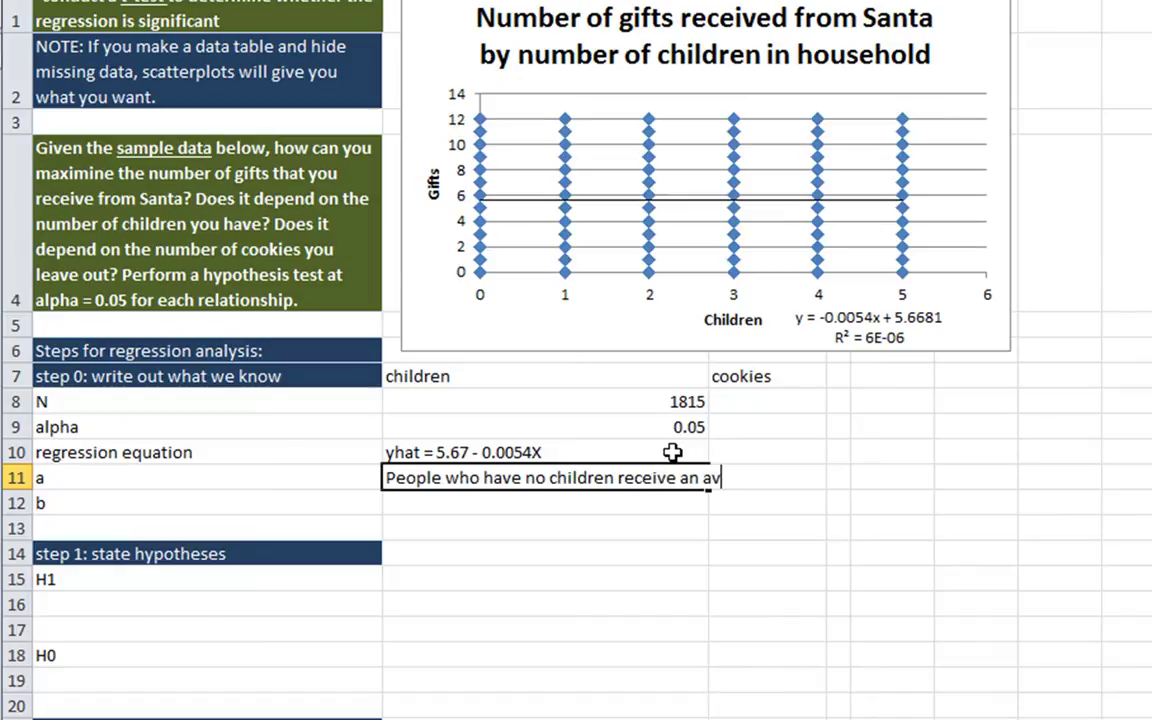
pyautogui.write('erage of ')
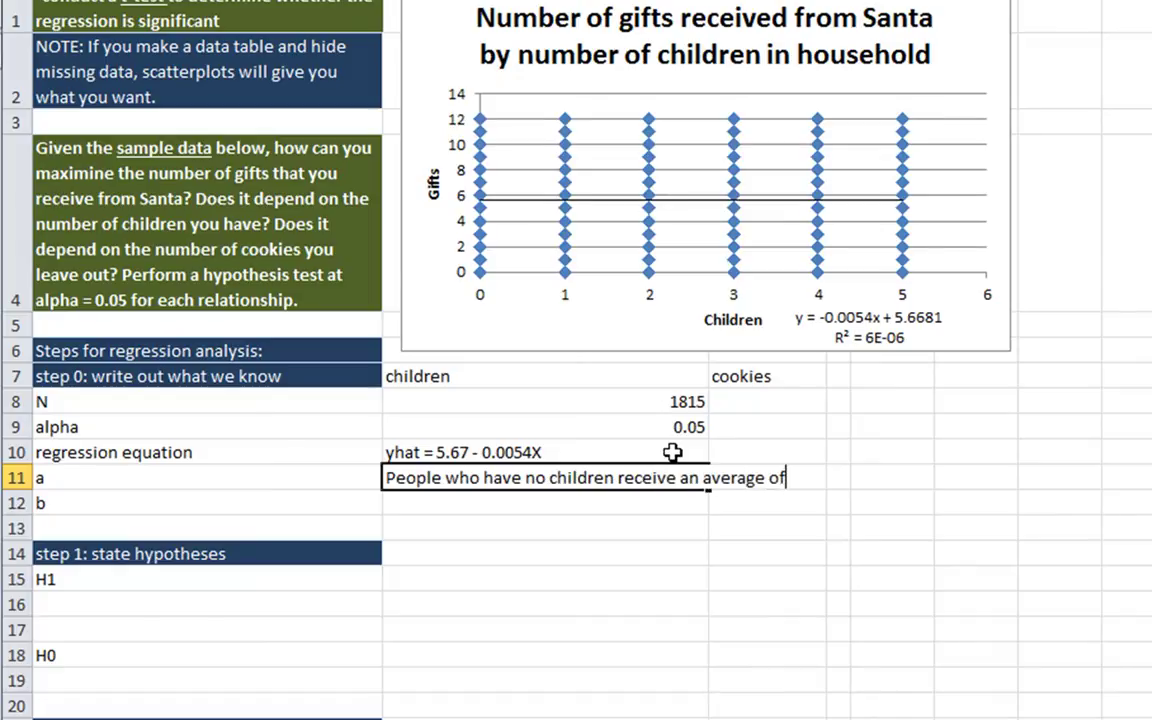
pyautogui.write('5.67 gifts from ')
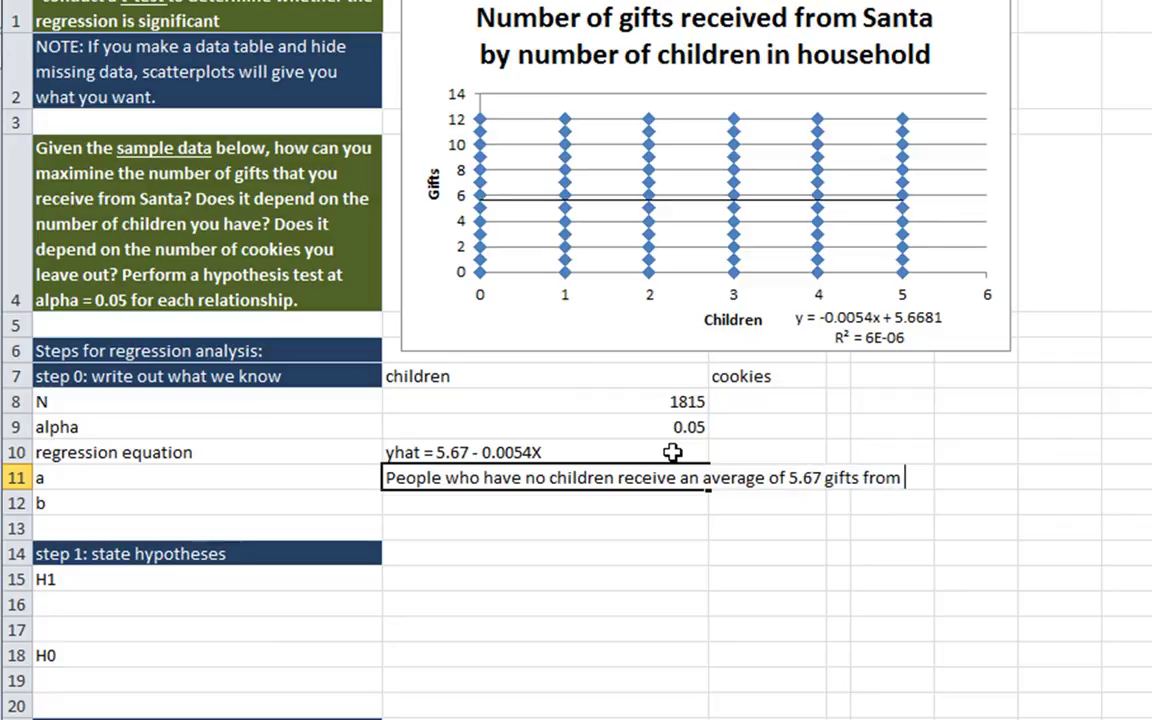
pyautogui.write('Santa.')
pyautogui.press('Return')
# Enter the interpretation of b for children in B12: "For every additional child you have, Santa will give you 0.0054 fewer gifts."
pyautogui.write('For ev')
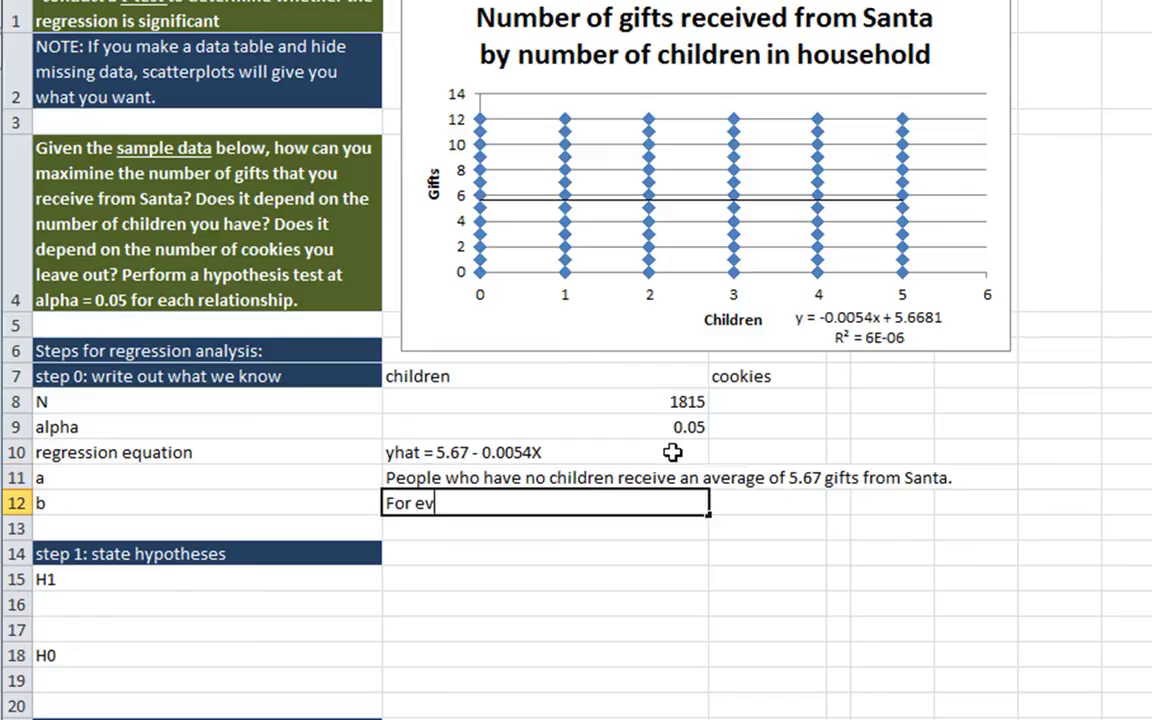
pyautogui.write('ery additiona')
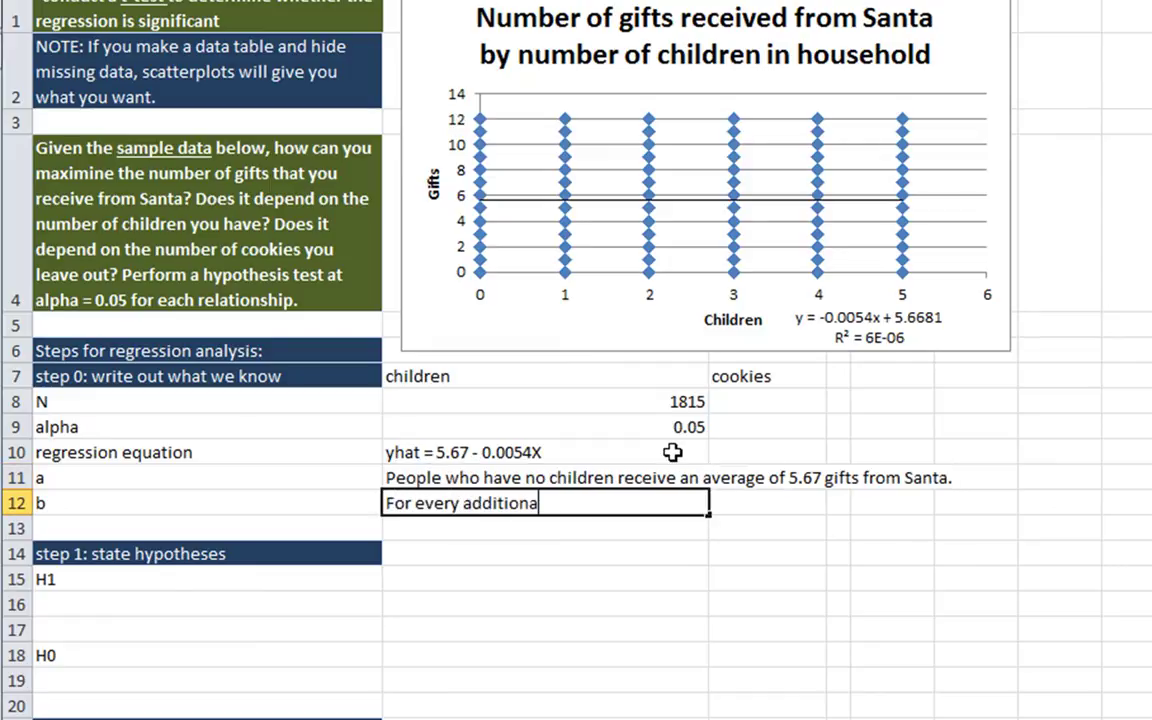
pyautogui.write('l child you have')
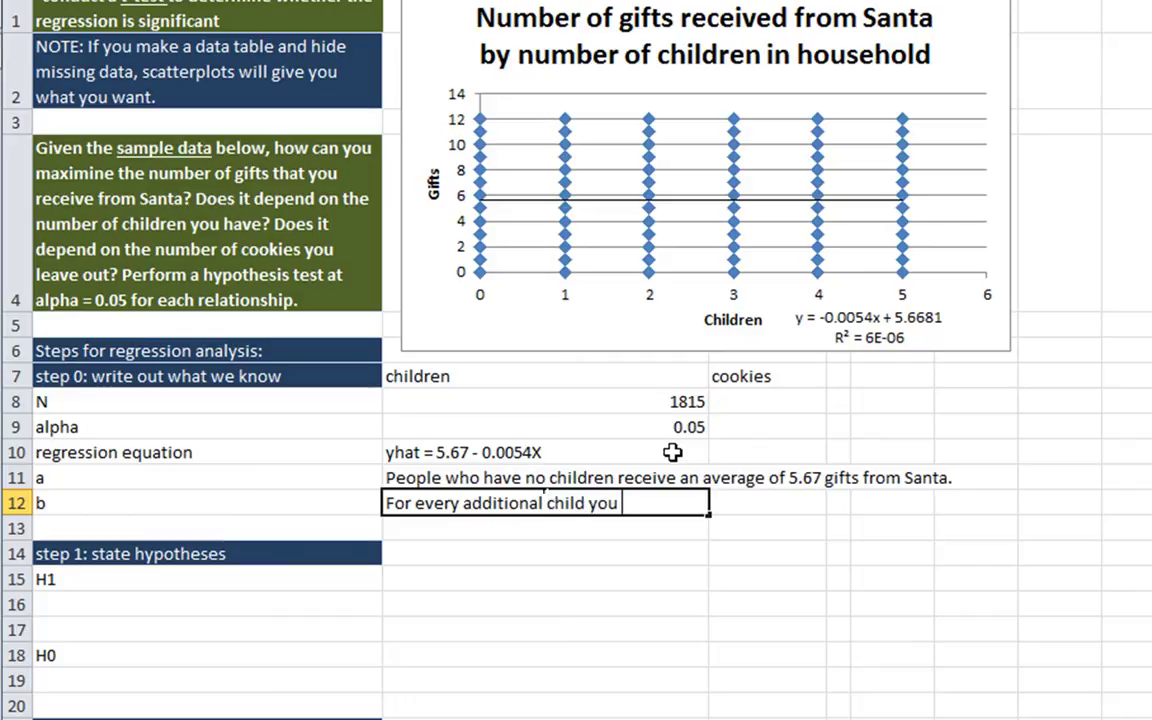
pyautogui.write(', Santa will give you 0.0054')
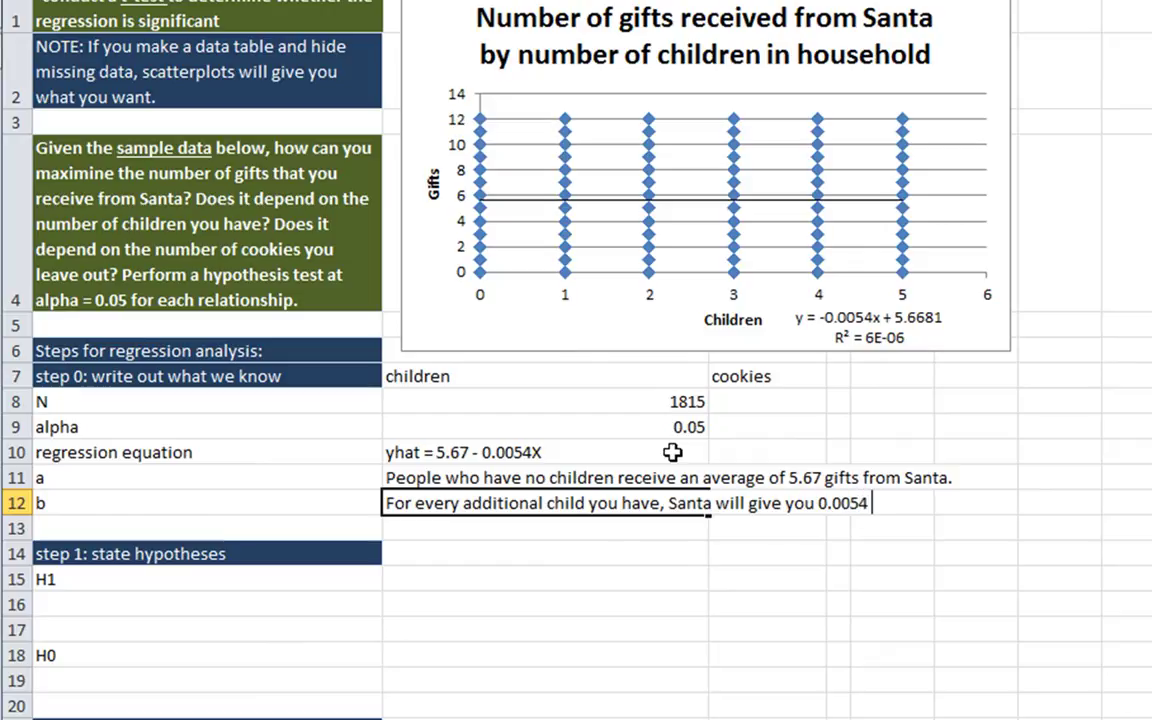
pyautogui.write(' fewer gifts.')
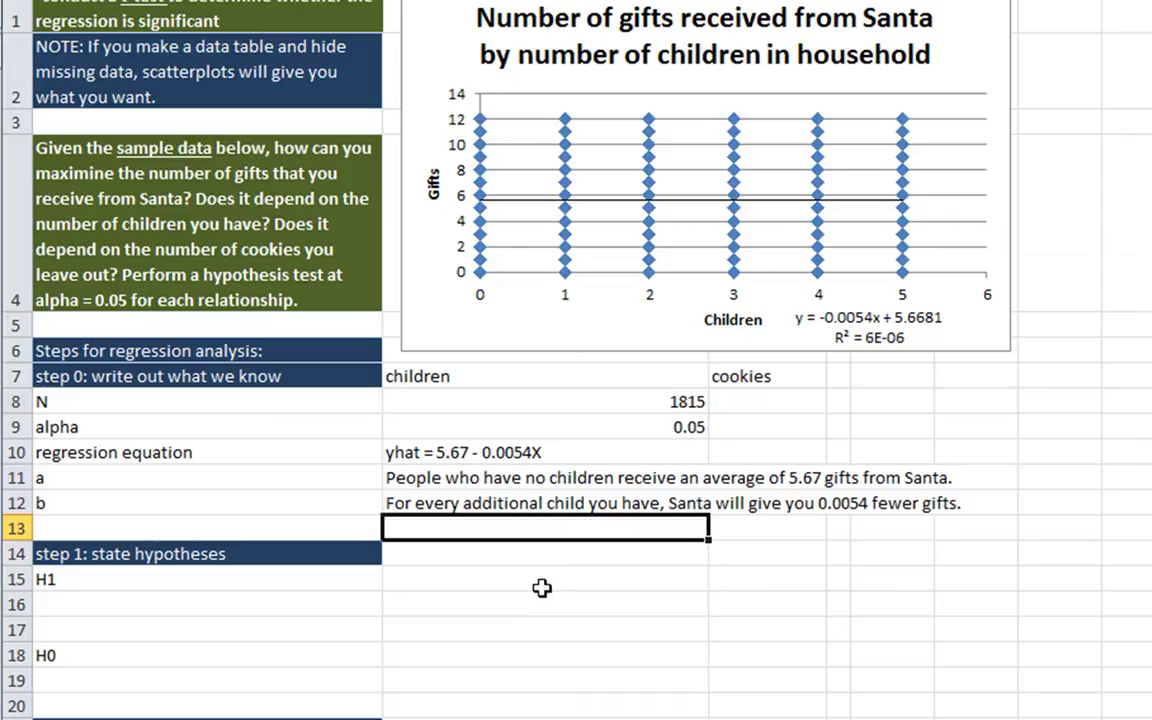
# State H1 in B15: "The number of gifts that you get from Santa depends on how many children there are in your household."
pyautogui.click(460, 577)
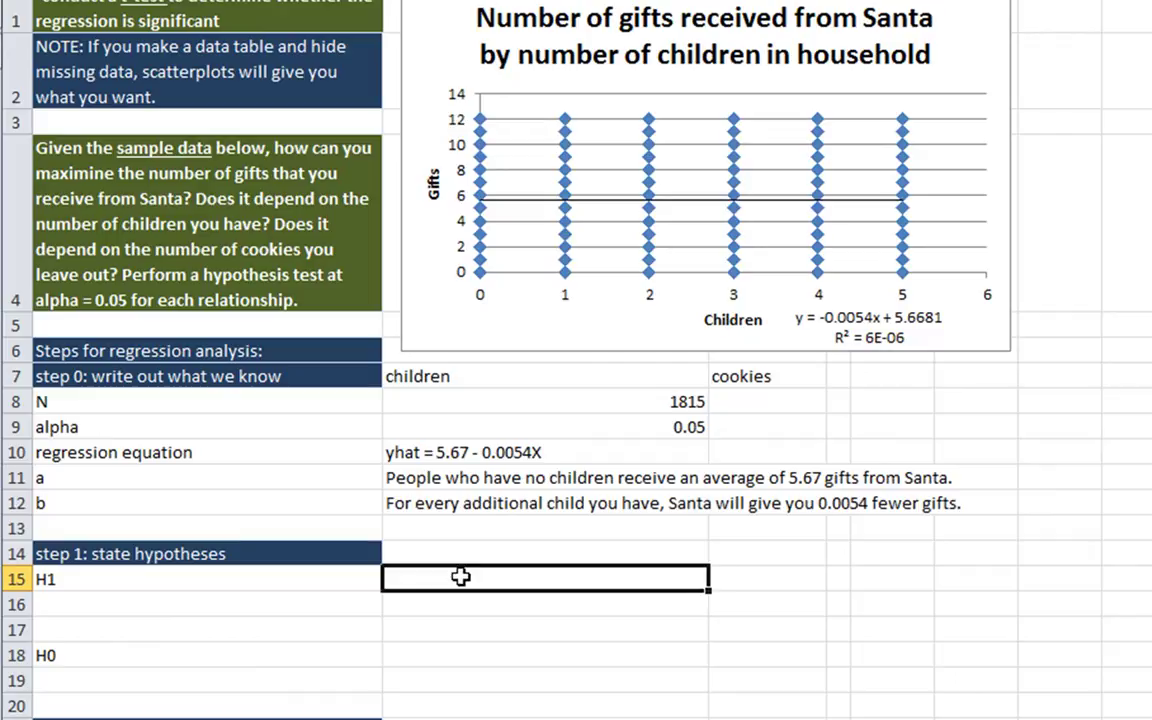
pyautogui.write('The num')
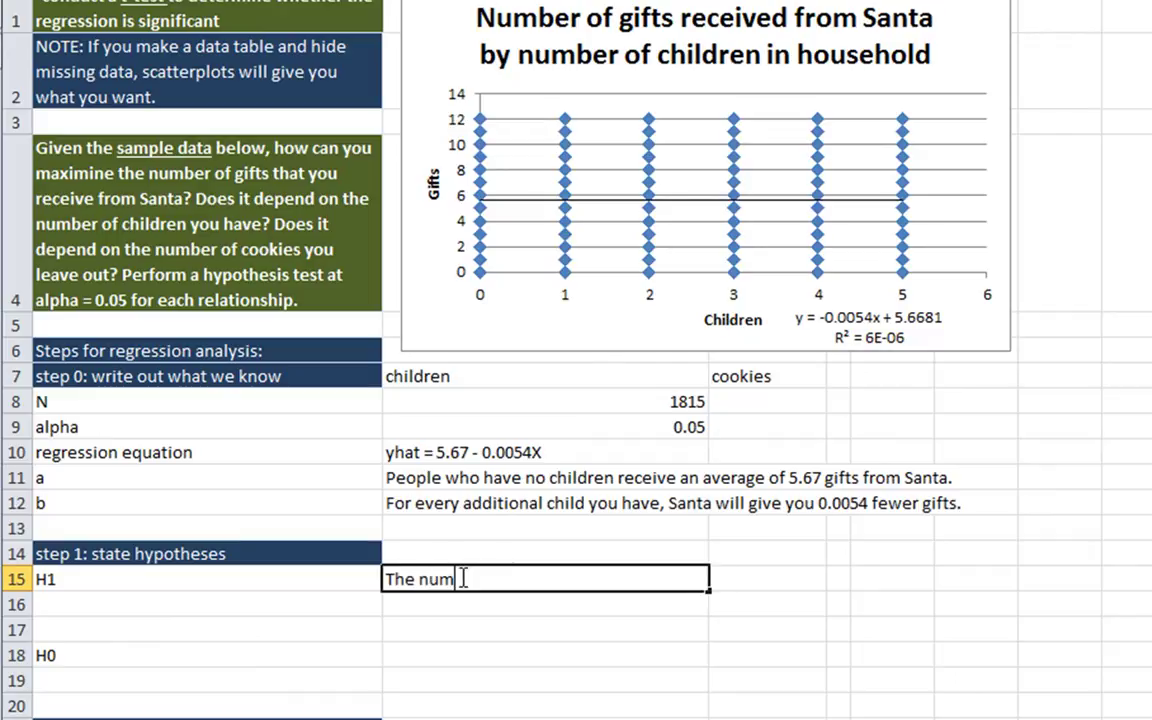
pyautogui.write('ber of gift')
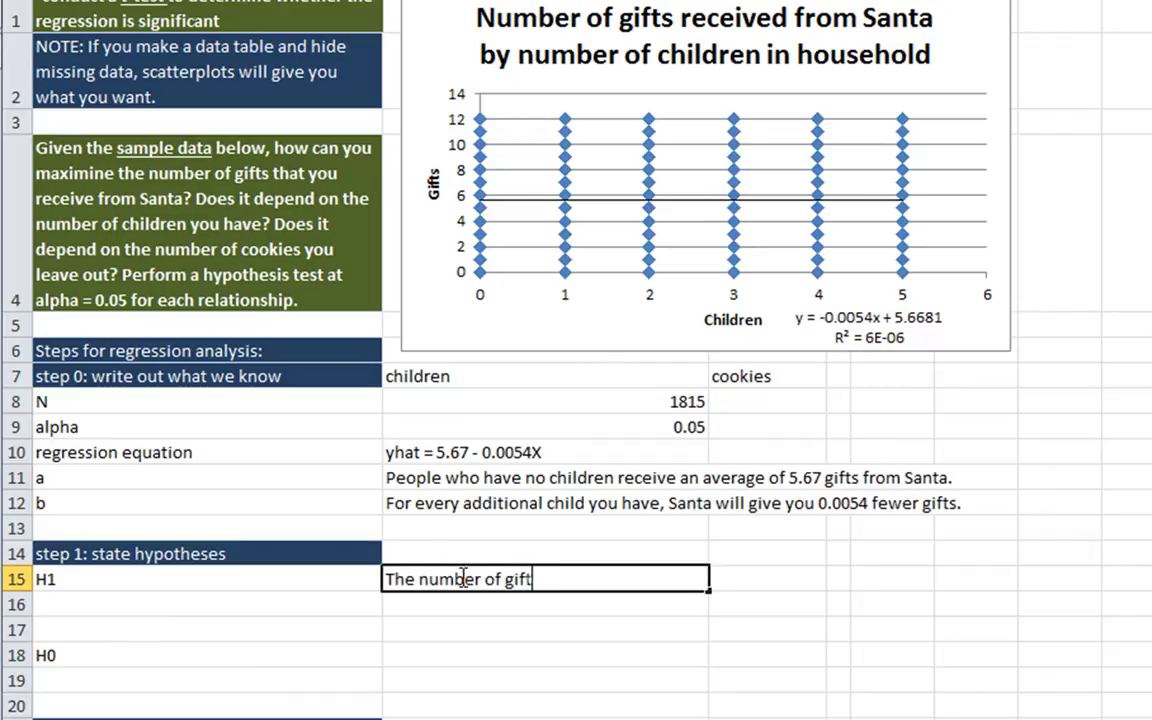
pyautogui.write('s that you g')
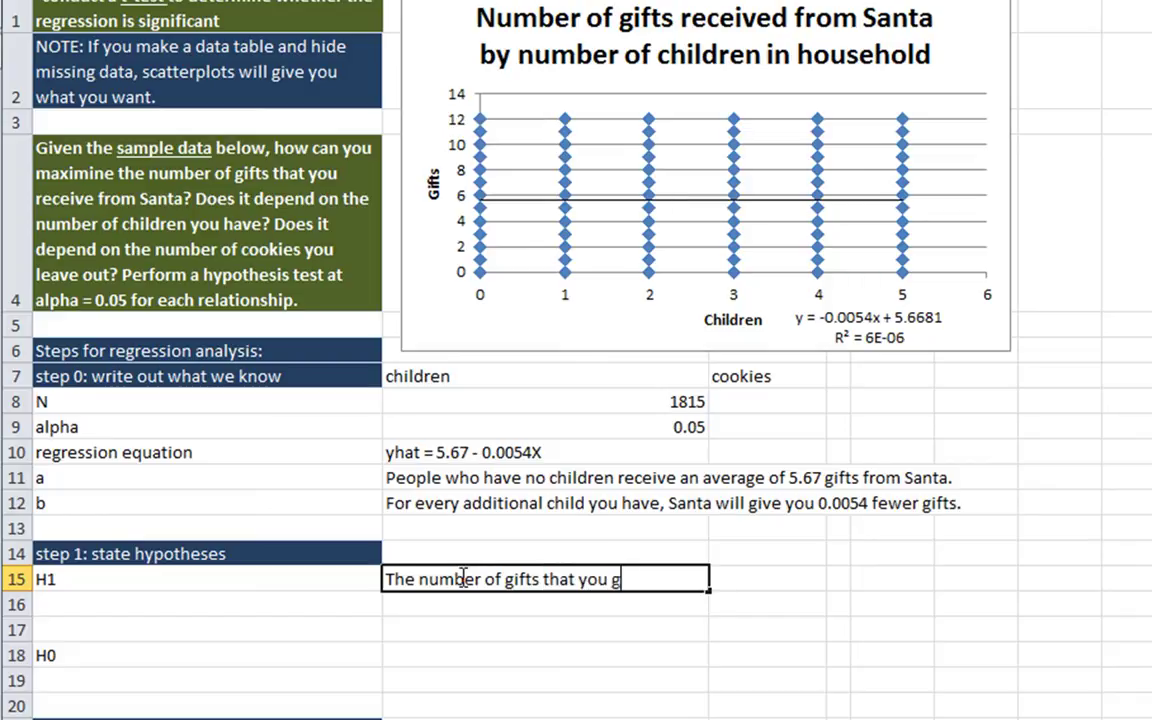
pyautogui.write('et from Santa')
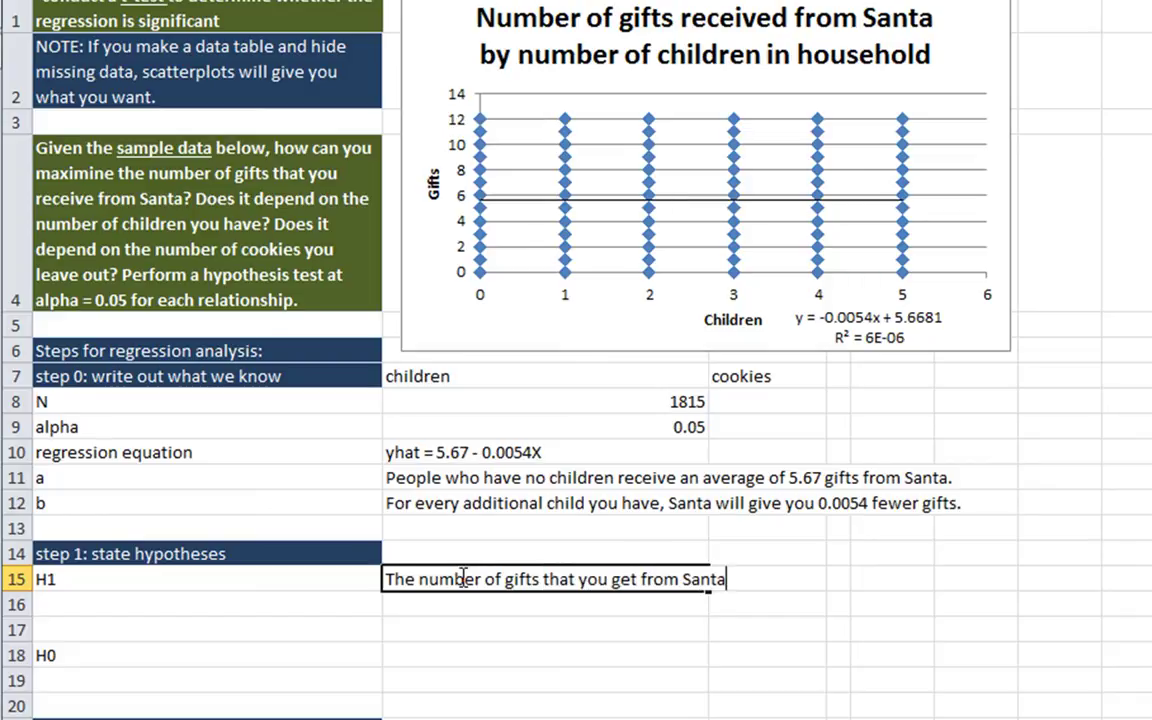
pyautogui.write(' depends on how many c')
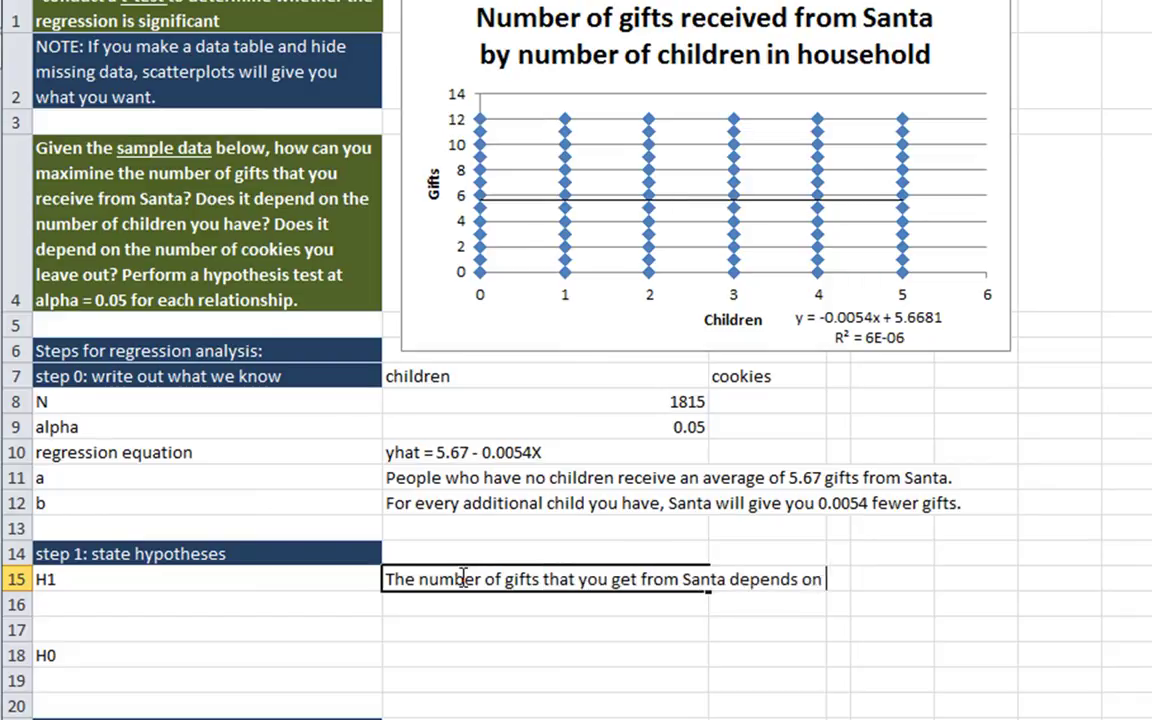
pyautogui.write('hildren there are in your household')
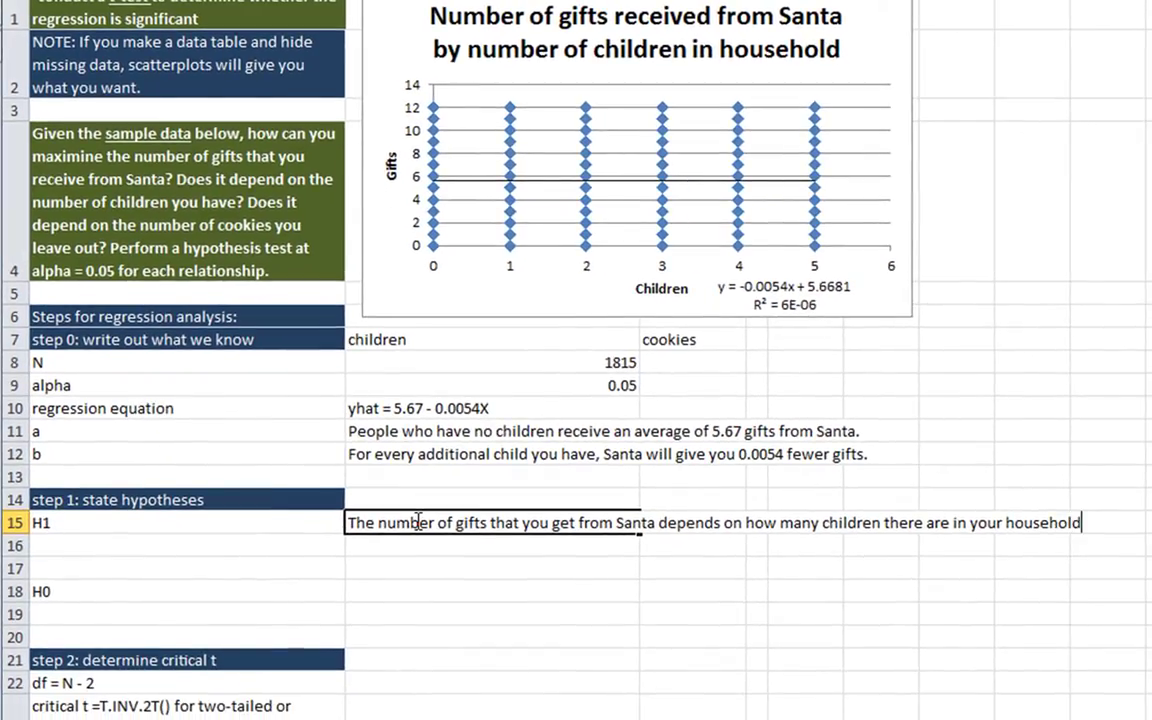
pyautogui.write('.')
pyautogui.press('Return')
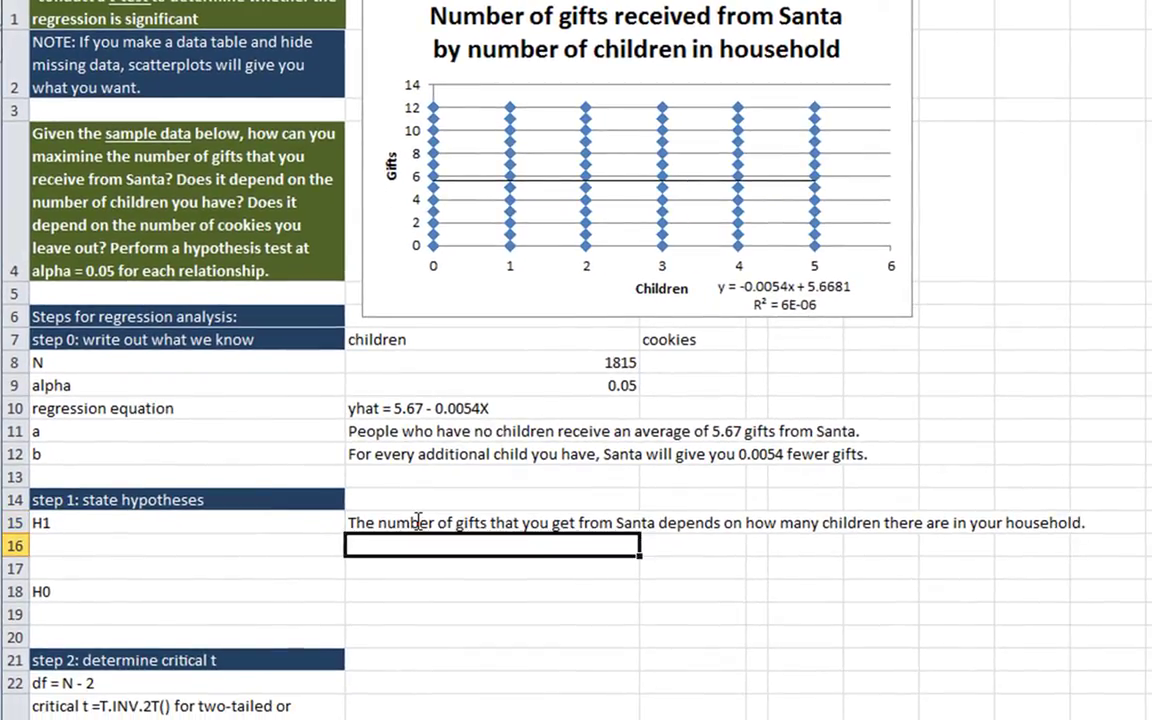
# Enter the symbolic form of H1, "p not= 0", directly below its sentence in B16
pyautogui.write('p')
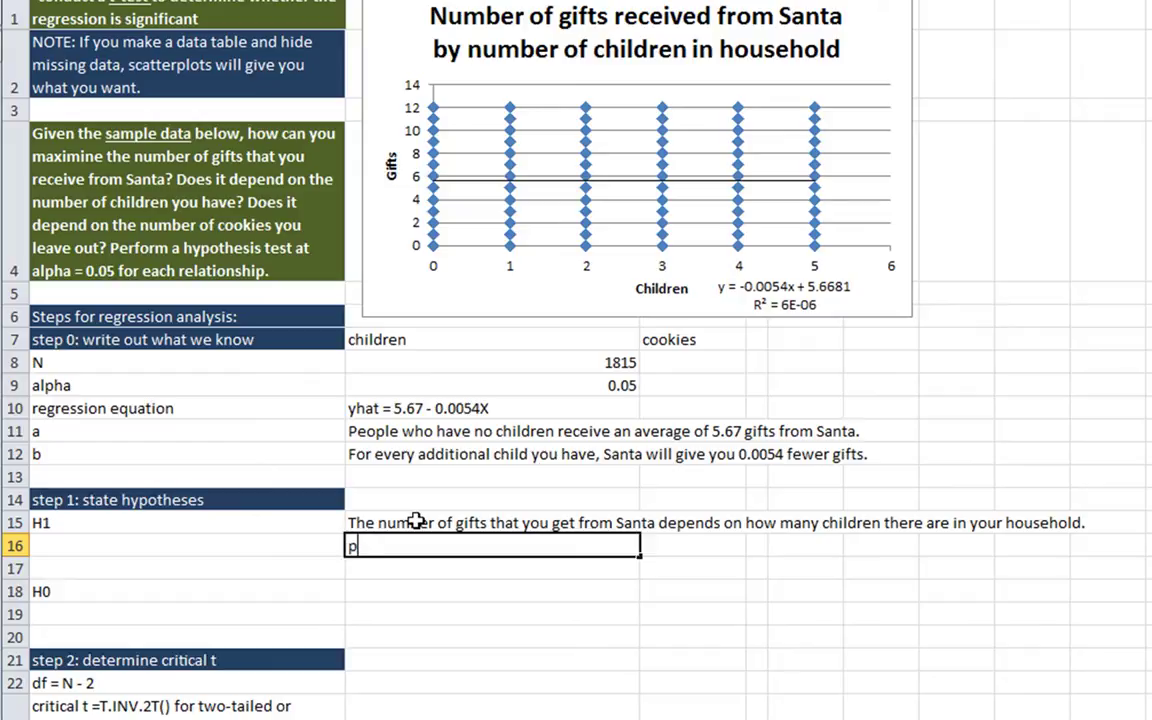
pyautogui.write(' not= 0')
pyautogui.press('Return')
pyautogui.press('Return')
# Copy the H1 sentence from B15 into the H0 row at B18
pyautogui.press('Up')
pyautogui.press('Up')
pyautogui.press('Up')
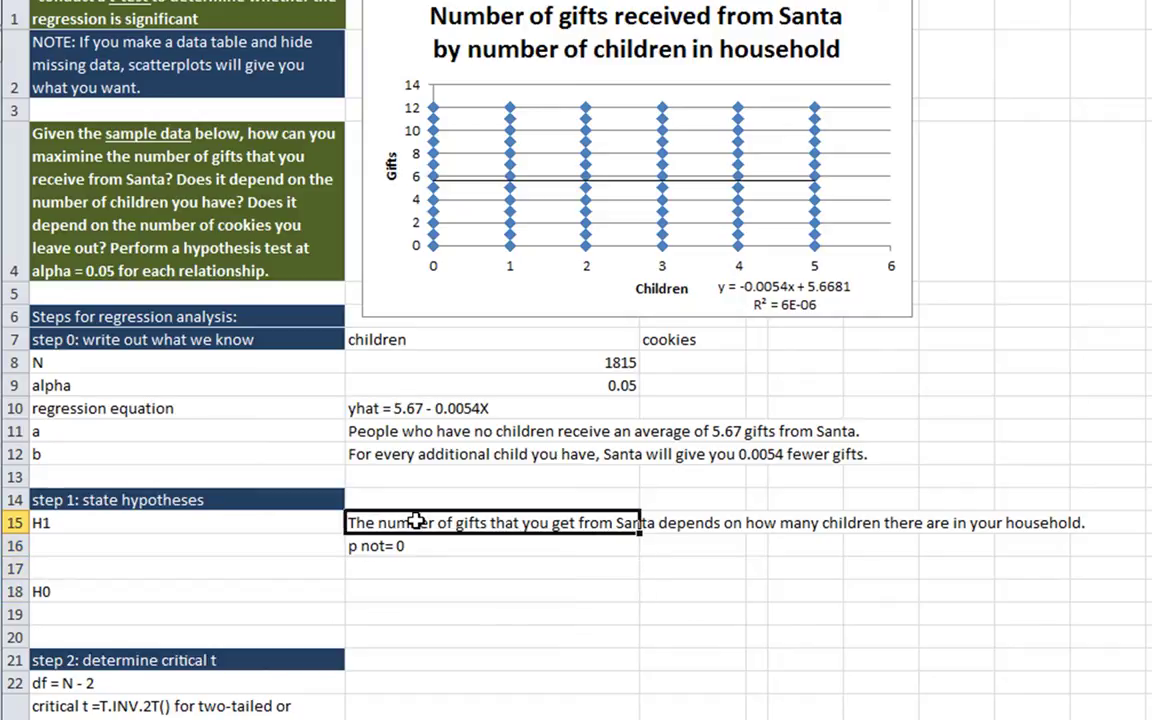
pyautogui.hotkey('ctrl', 'c')
pyautogui.press('Down')
pyautogui.press('Down')
pyautogui.press('Down')
pyautogui.hotkey('ctrl', 'v')
pyautogui.press('Escape')
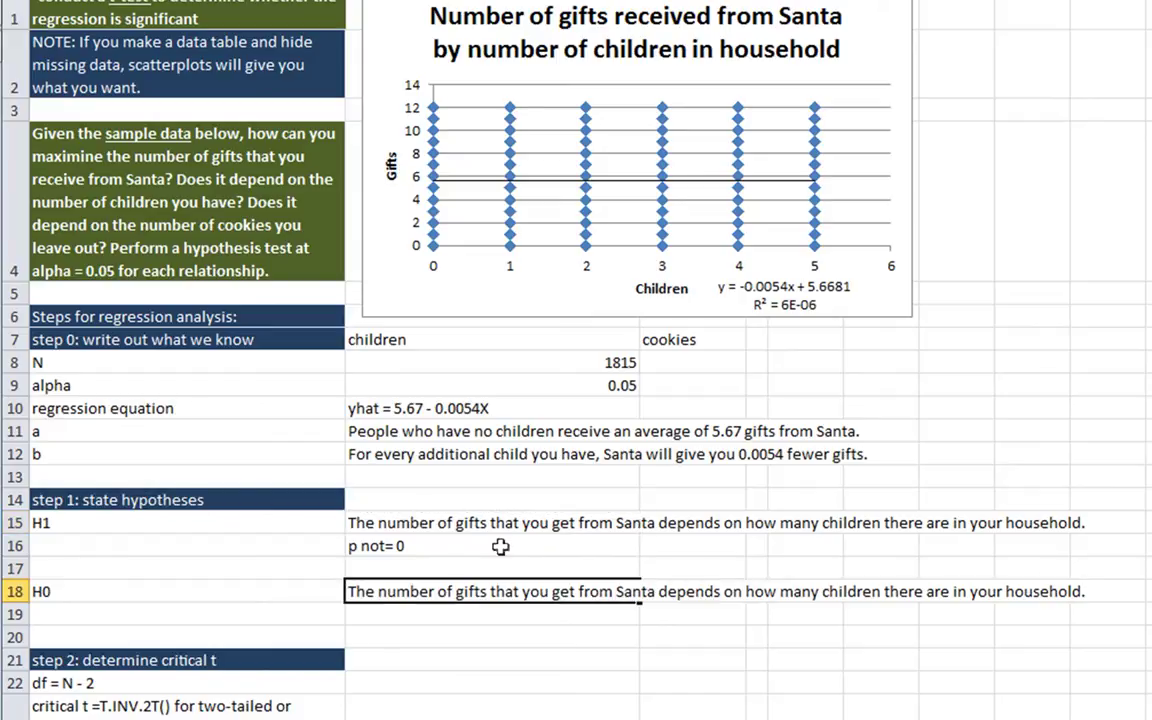
# Reword the copied H0 sentence in B18 so that "depends on" reads "does not depend on"
pyautogui.press('F2')
pyautogui.click(658, 592)
pyautogui.write('does')
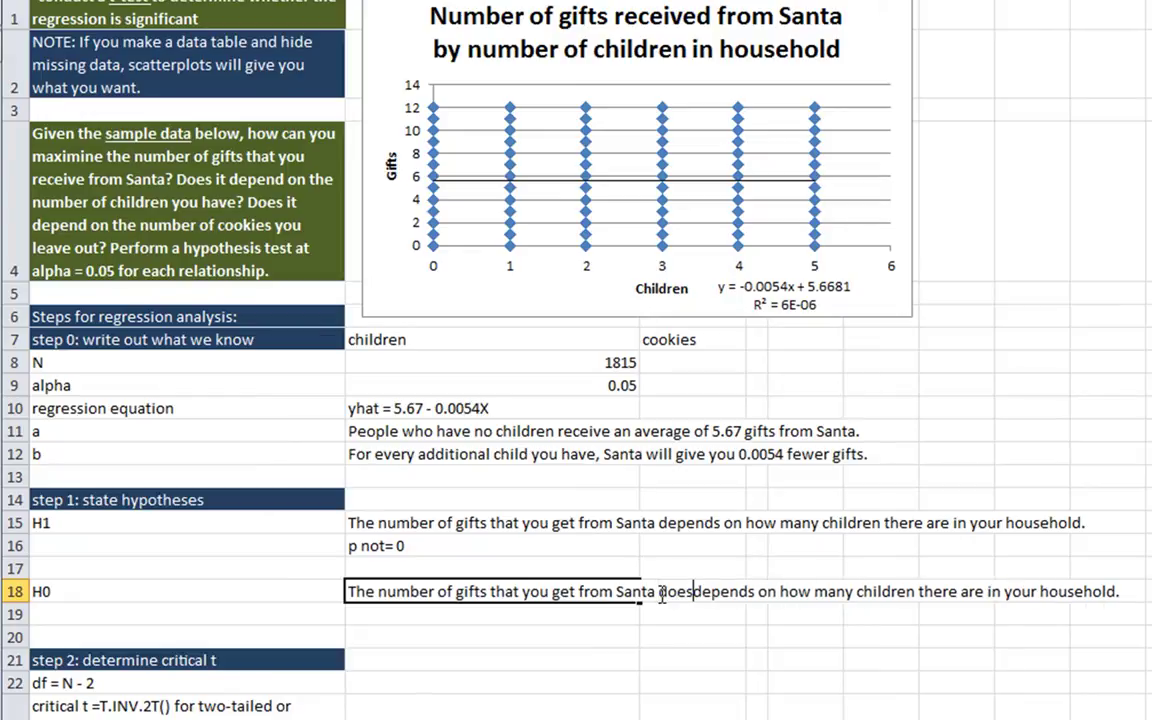
pyautogui.write(' not')
pyautogui.press('Right')
pyautogui.press('Right')
pyautogui.press('Right')
pyautogui.press('Right')
pyautogui.press('Right')
pyautogui.press('Right')
pyautogui.press('Right')
pyautogui.press('BackSpace')
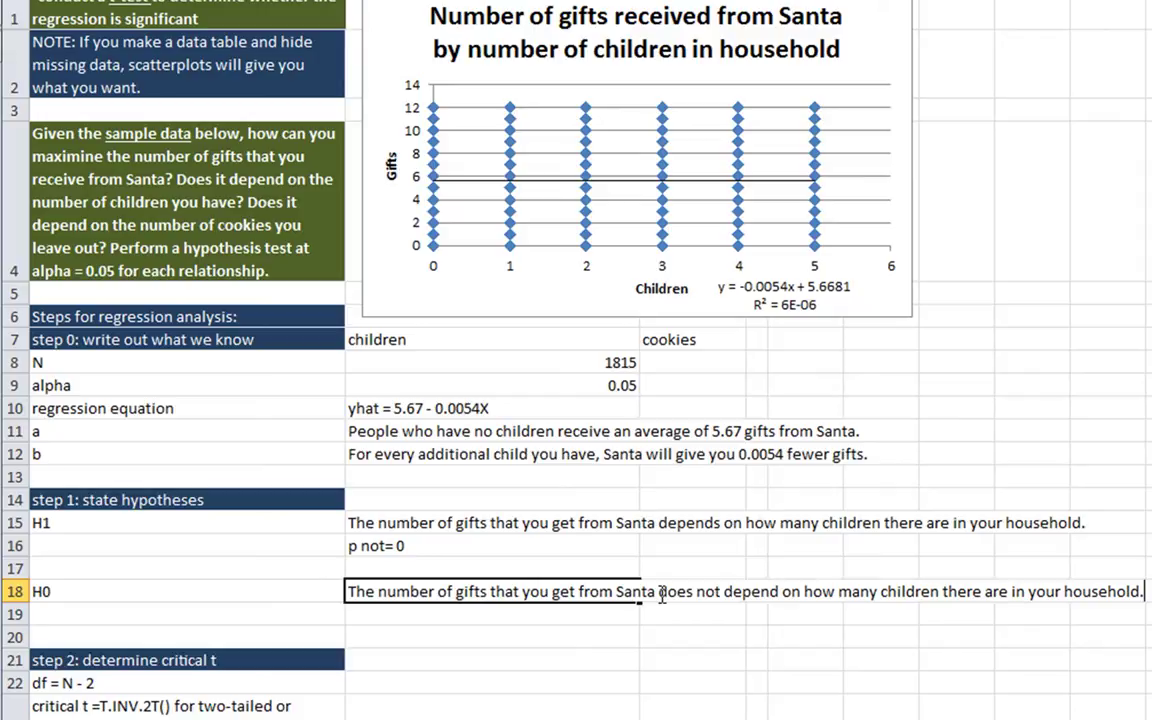
pyautogui.press('End')
pyautogui.press('Return')
# Enter the symbolic form of H0, "p = 0", directly below its sentence in B19
pyautogui.write('p')
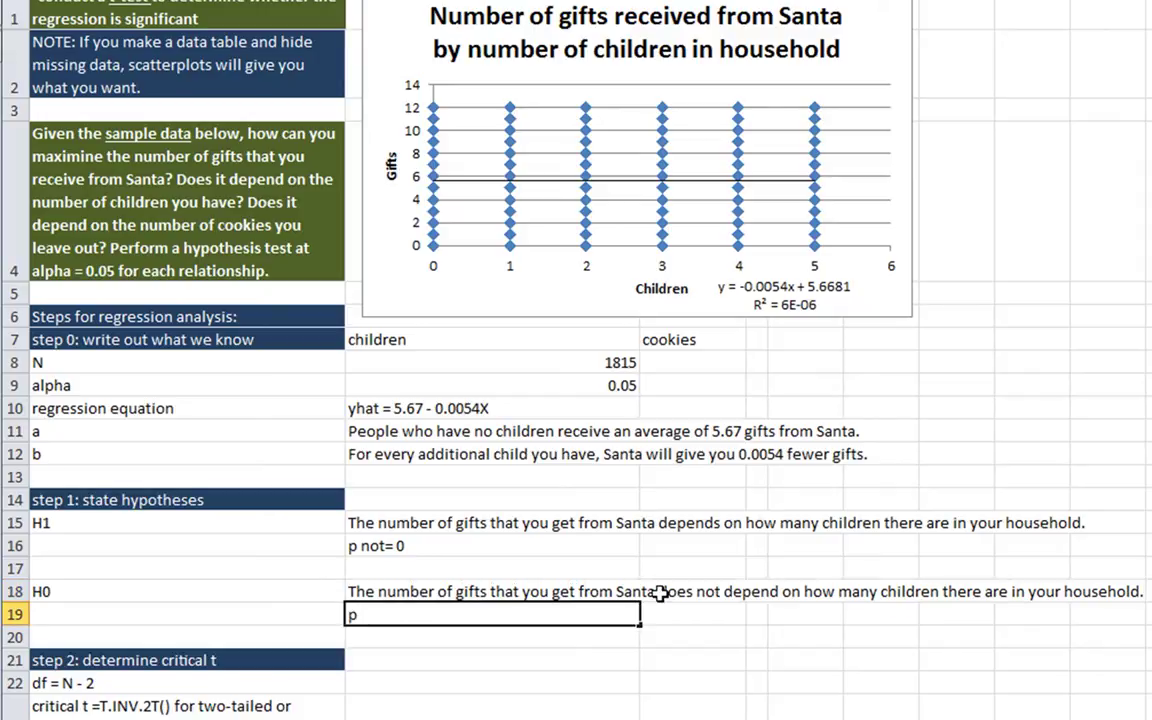
pyautogui.write(' = 0')
pyautogui.press('Return')
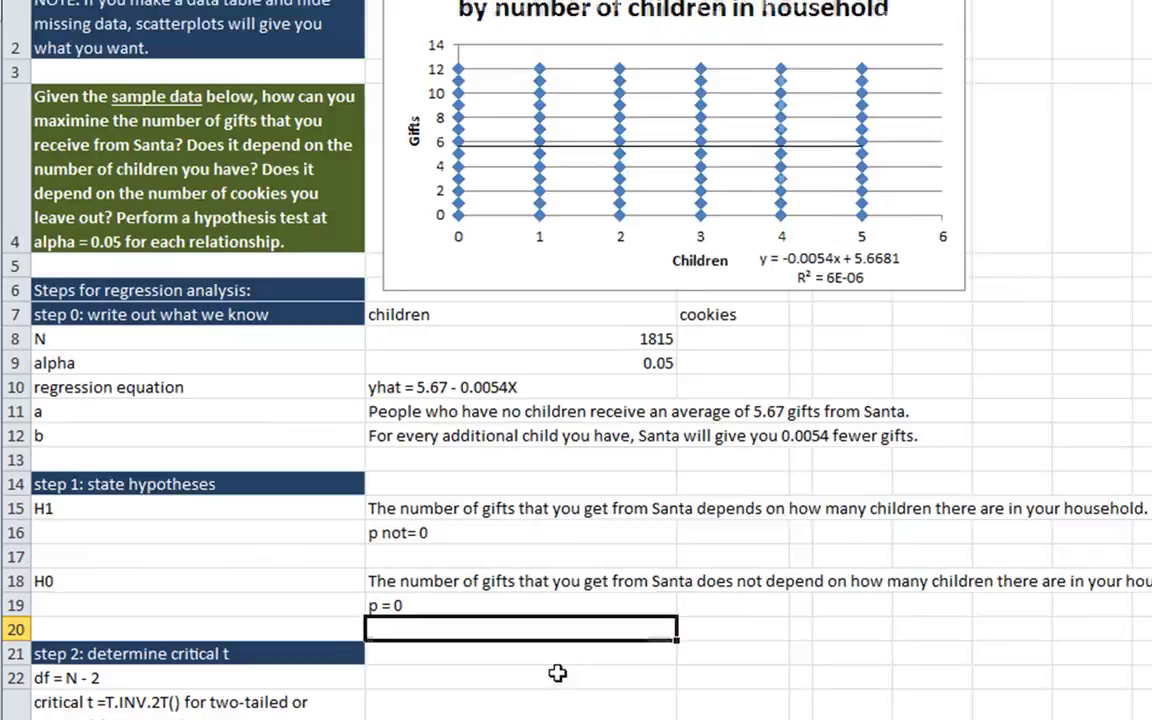
# Calculate the degrees of freedom in B22 by subtracting 2 from N with the formula =B8-2
pyautogui.click(527, 683)
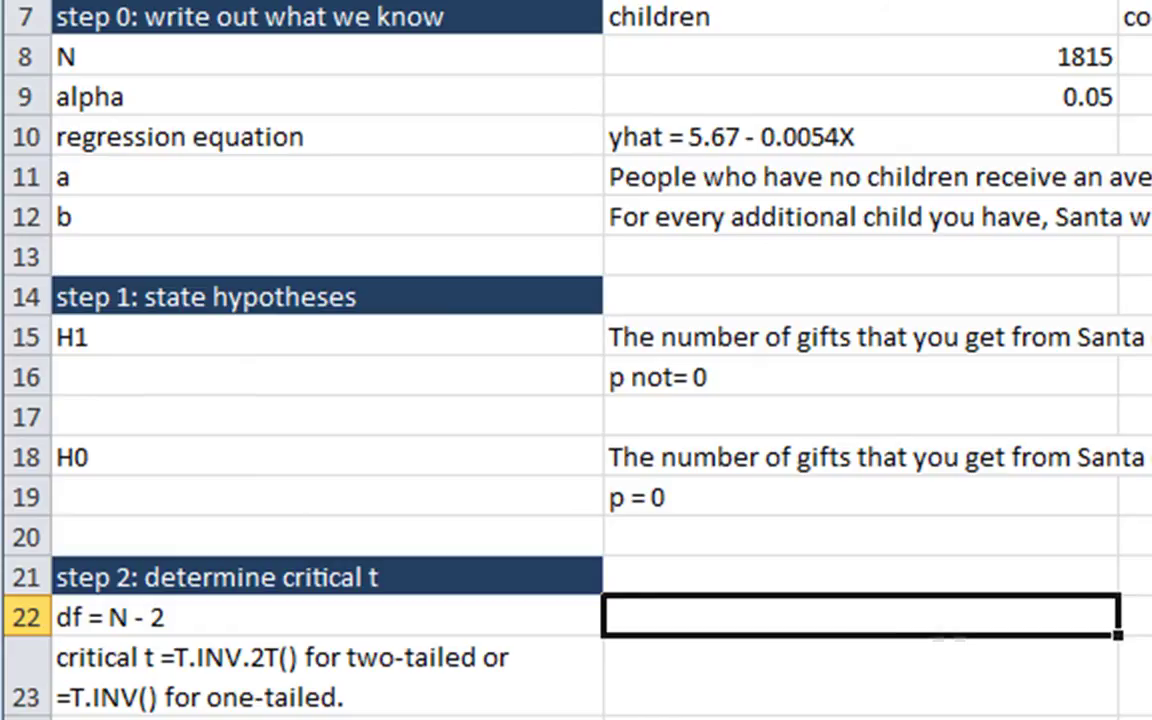
pyautogui.write('=')
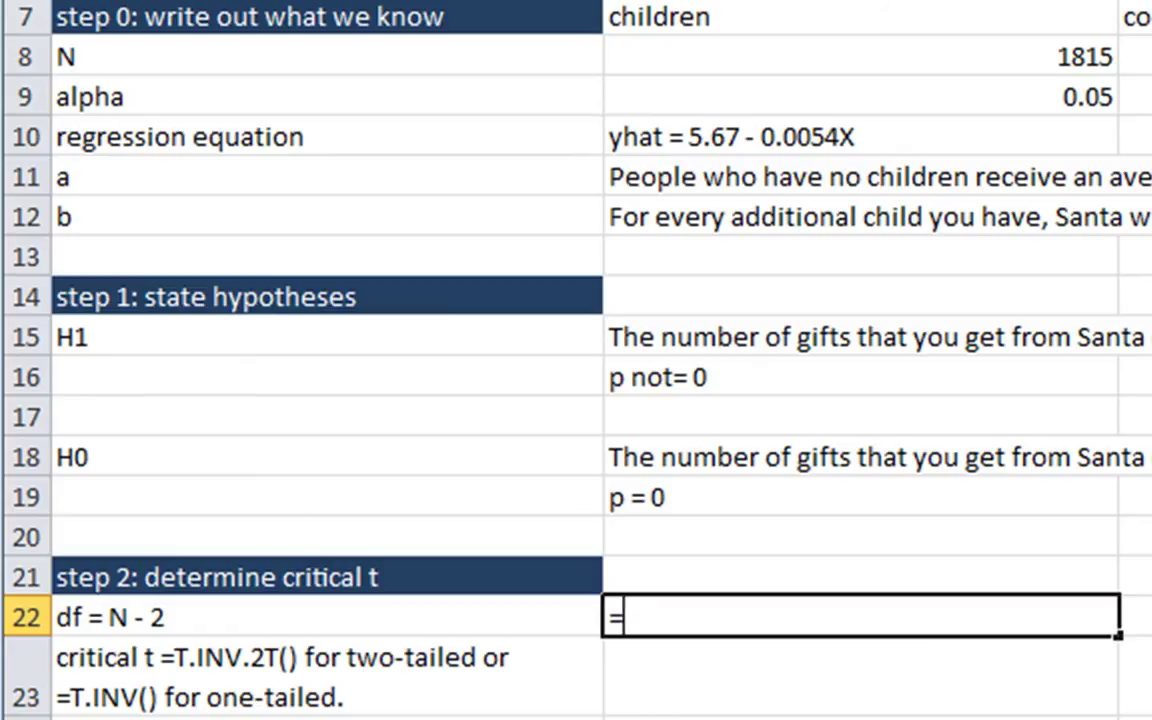
pyautogui.click(1046, 58)
pyautogui.write('-')
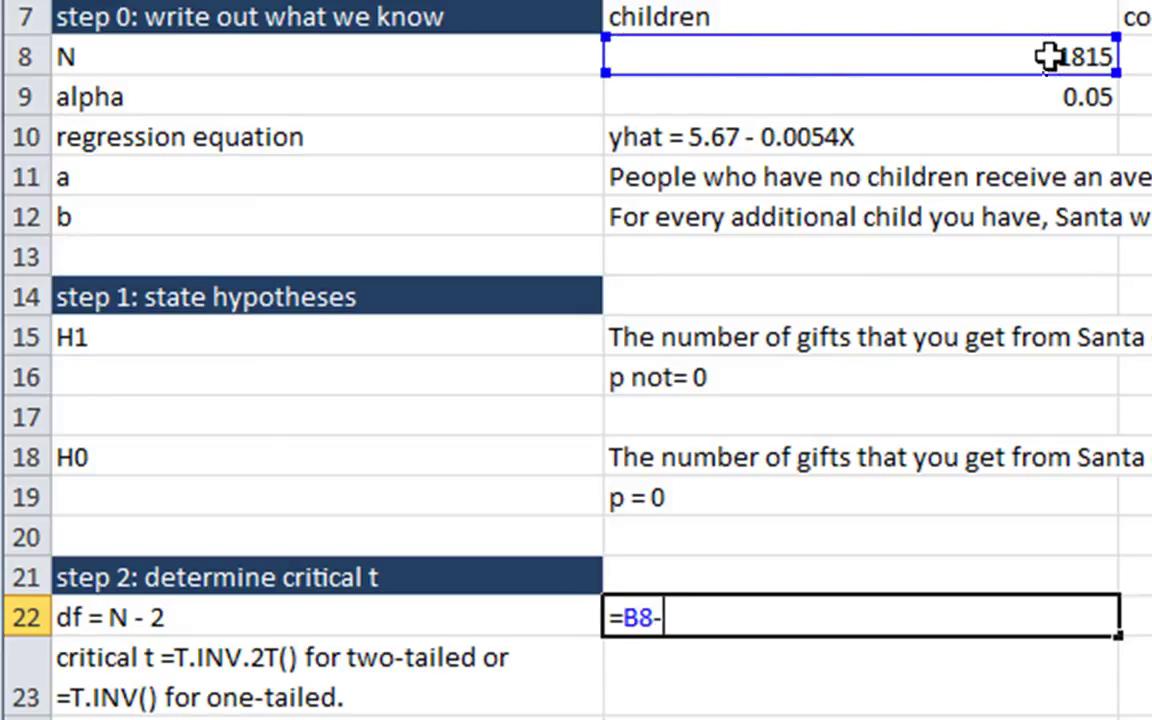
pyautogui.write('2')
pyautogui.press('Return')
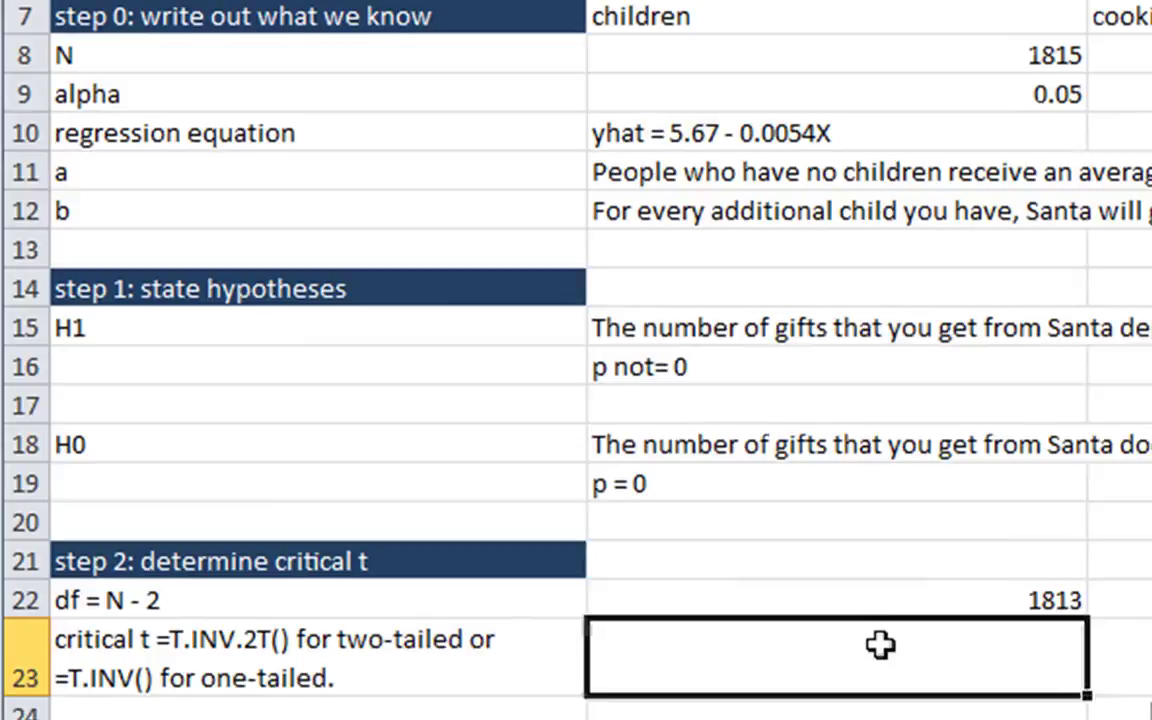
# Calculate the two-tailed critical t in B23 with T.INV.2T, using alpha in B9 and the degrees of freedom in B22
pyautogui.write('=')
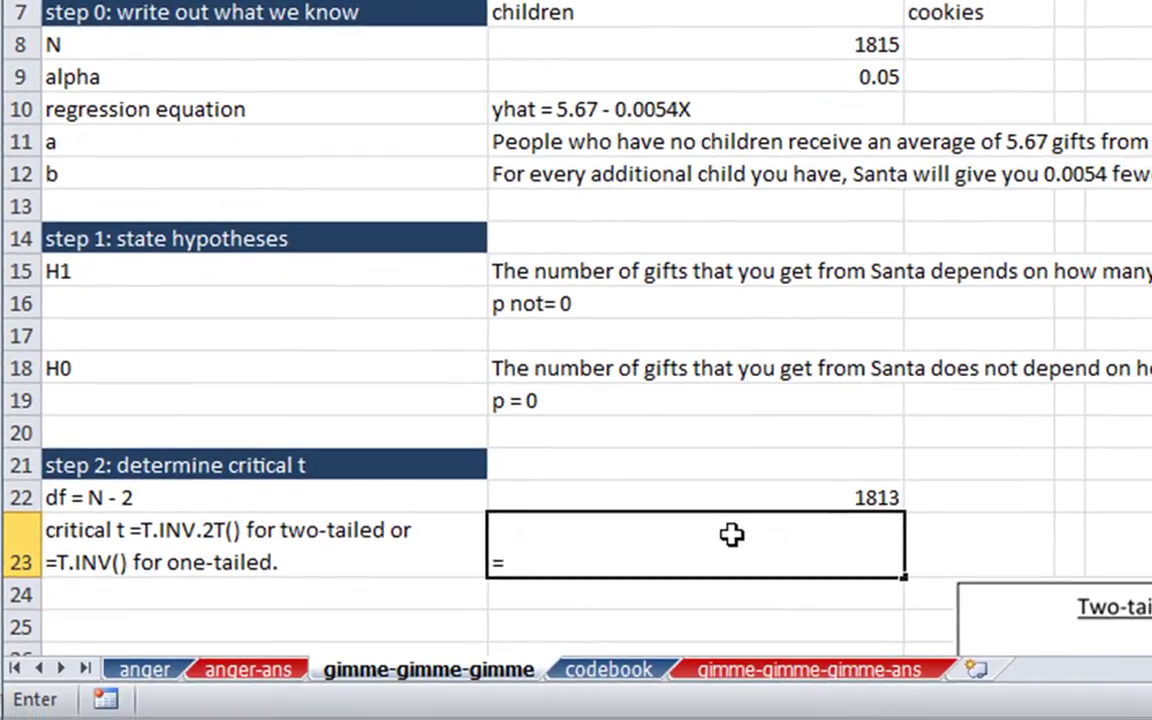
pyautogui.write('t.inv')
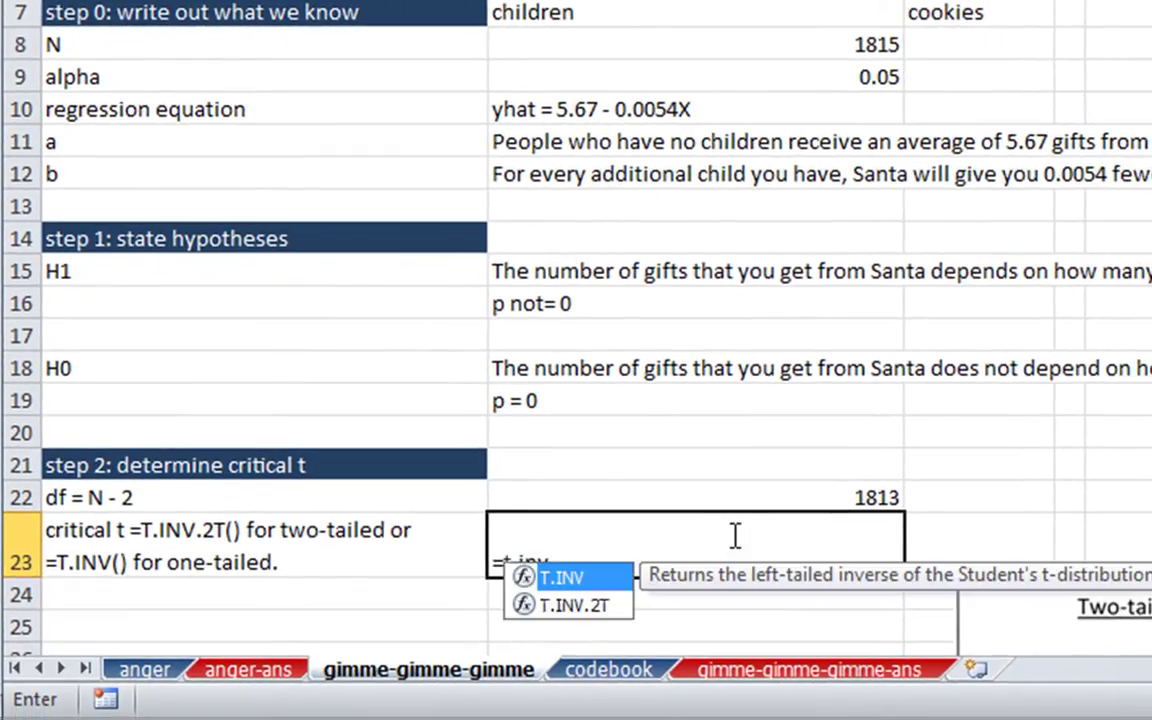
pyautogui.press('Down')
pyautogui.press('Tab')
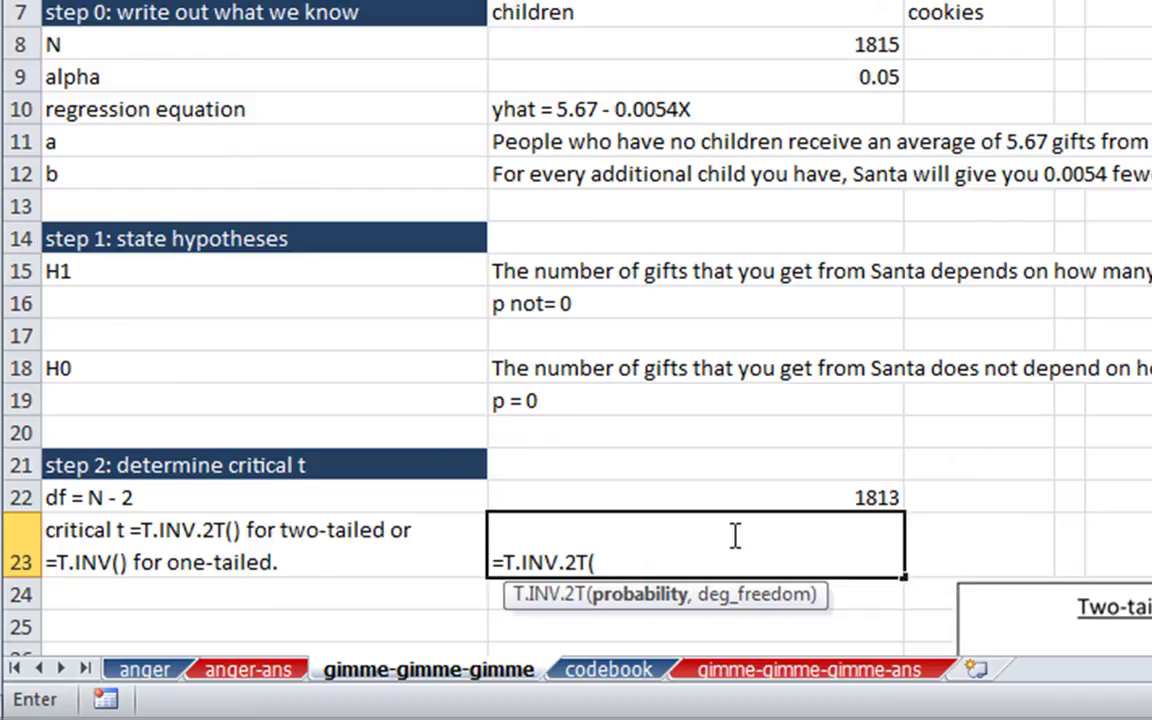
pyautogui.click(812, 77)
pyautogui.write(',')
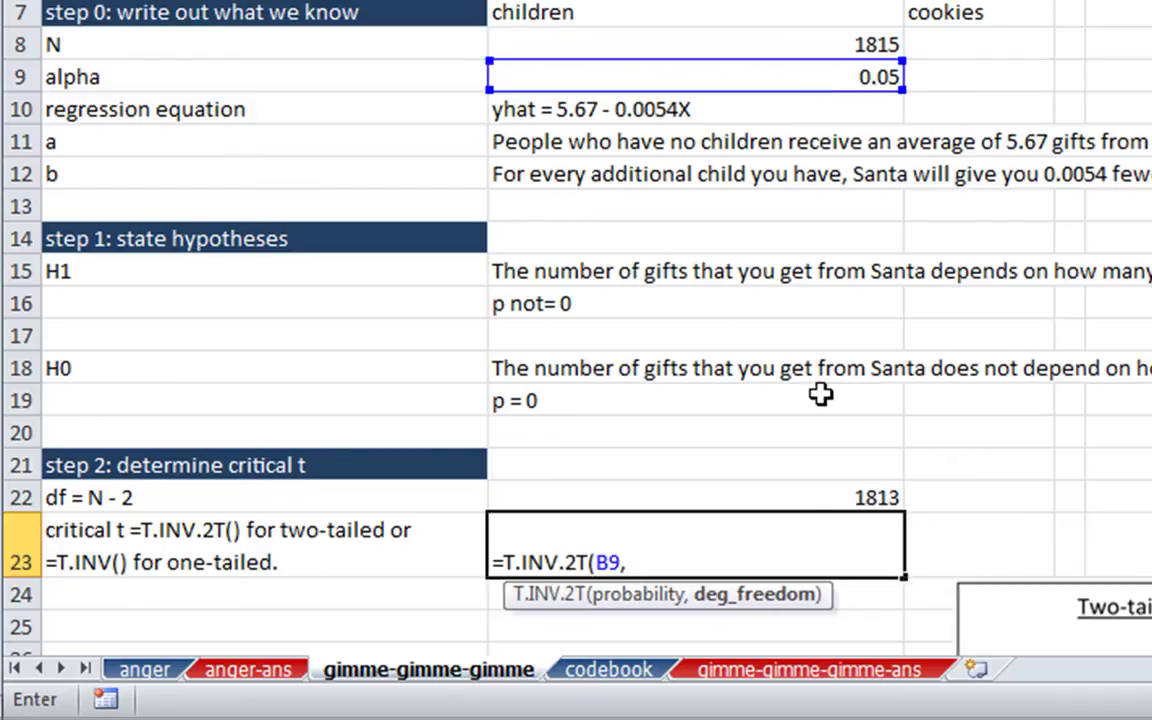
pyautogui.click(811, 494)
pyautogui.press('Return')
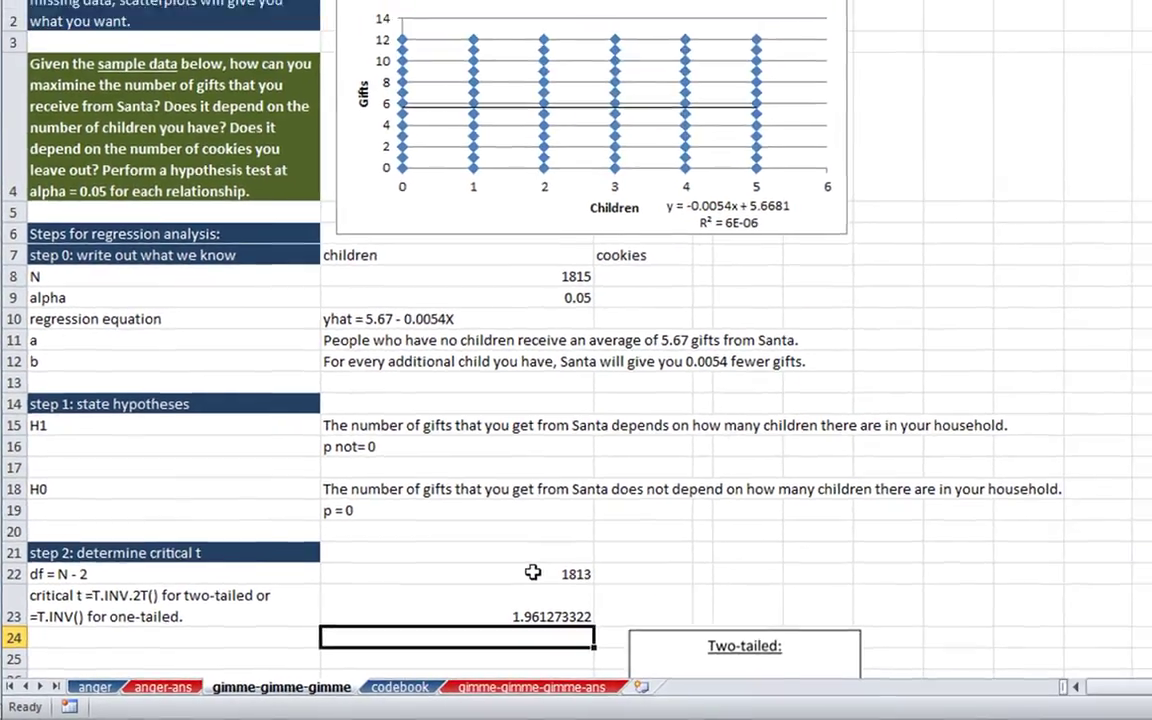
# Enter the trendline's R-squared value, 6E-06, as r^2 for children in B28
pyautogui.scroll(-7, 533, 572)
pyautogui.click(454, 308)
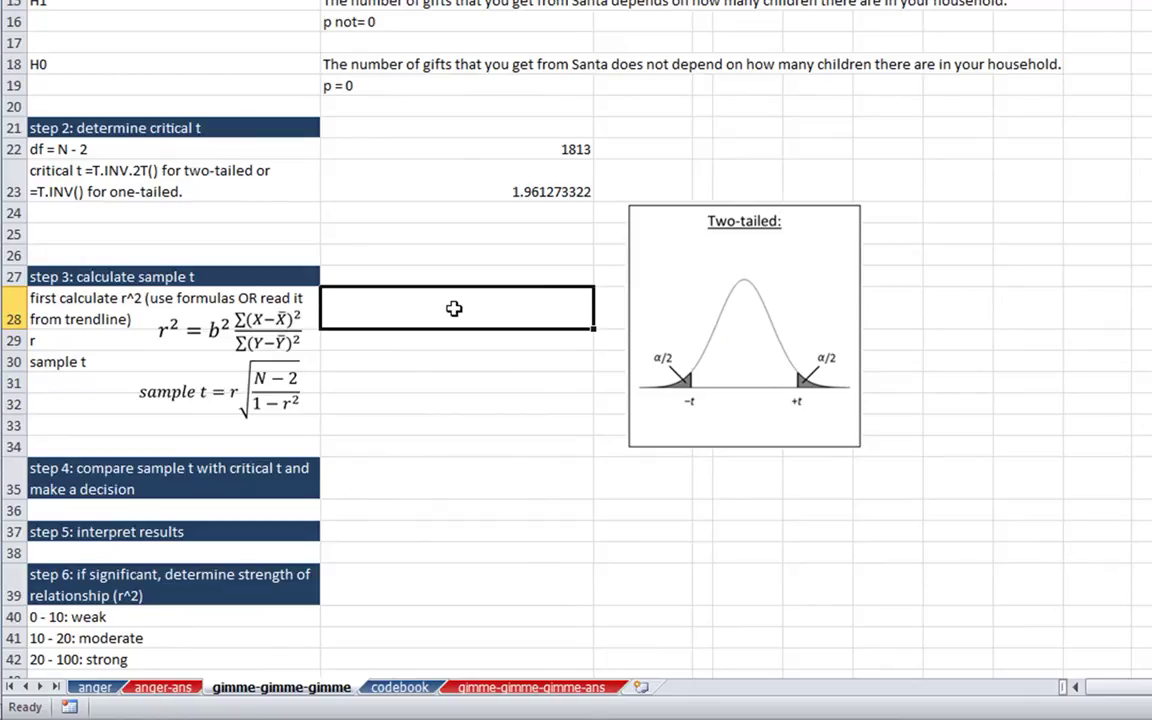
pyautogui.scroll(5, 454, 308)
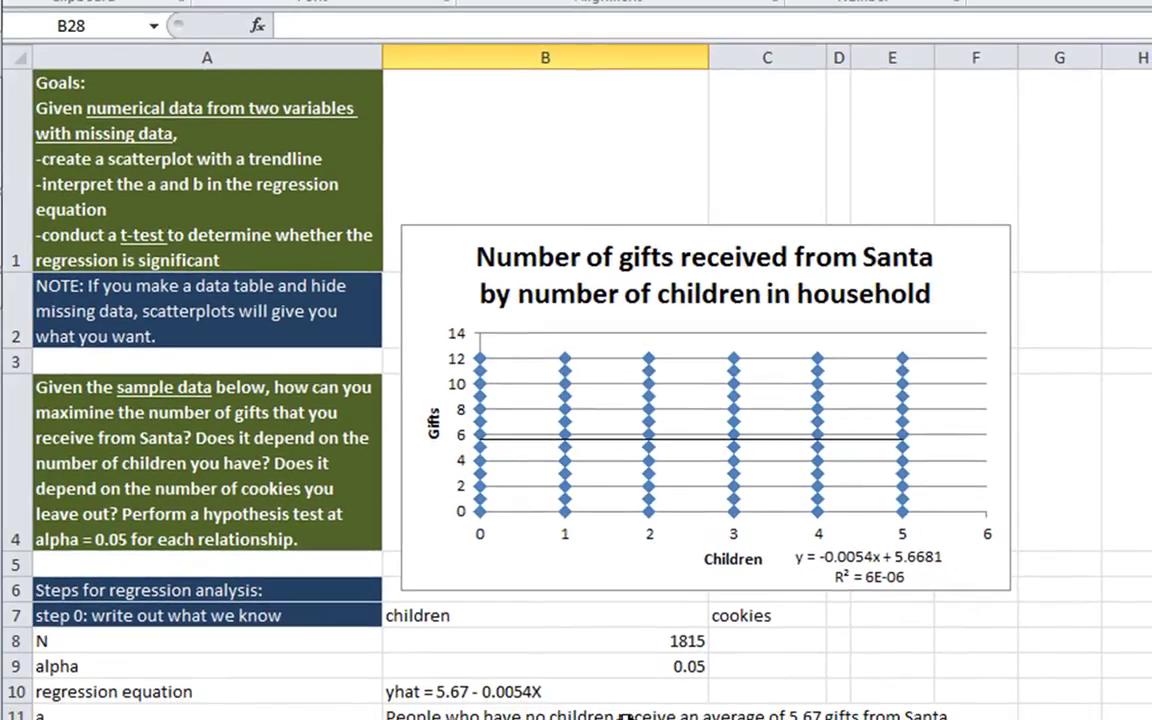
pyautogui.scroll(-2, 625, 716)
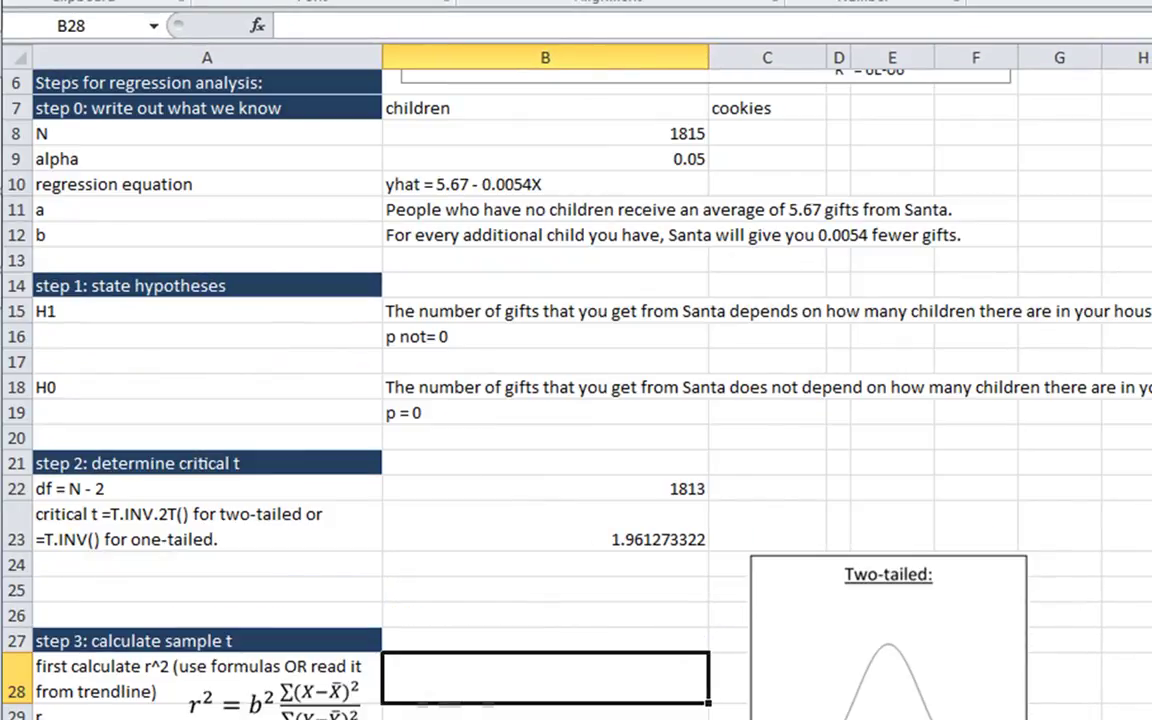
pyautogui.write('6')
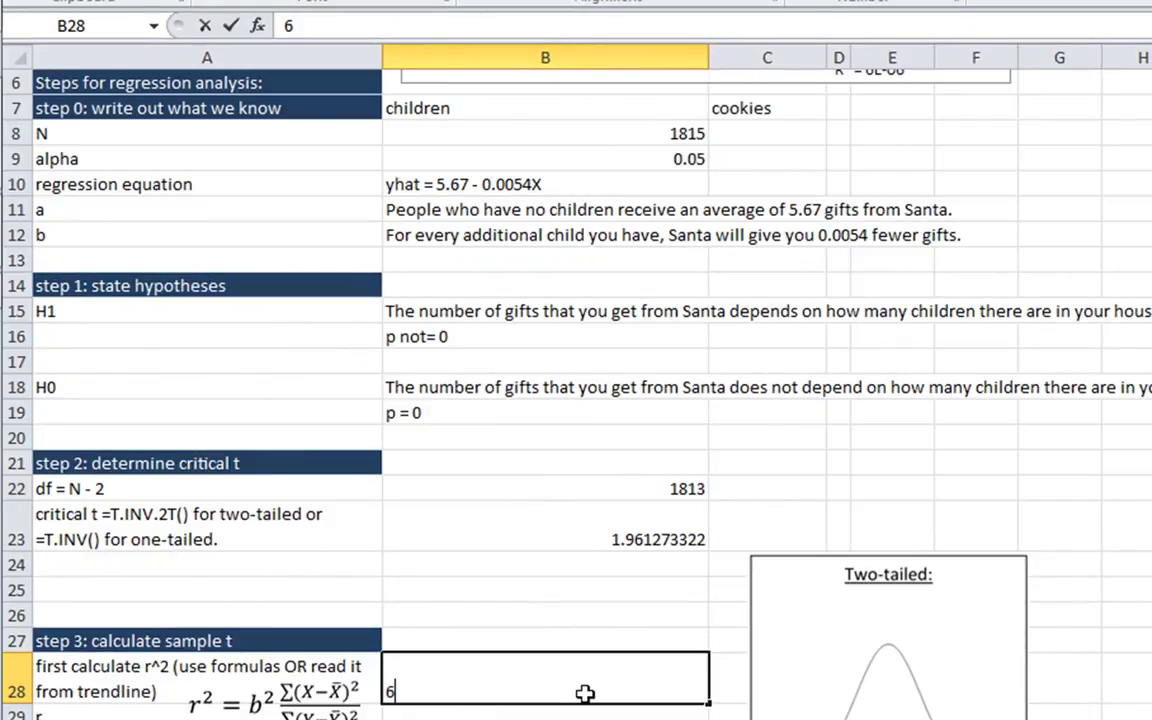
pyautogui.write('.00E-')
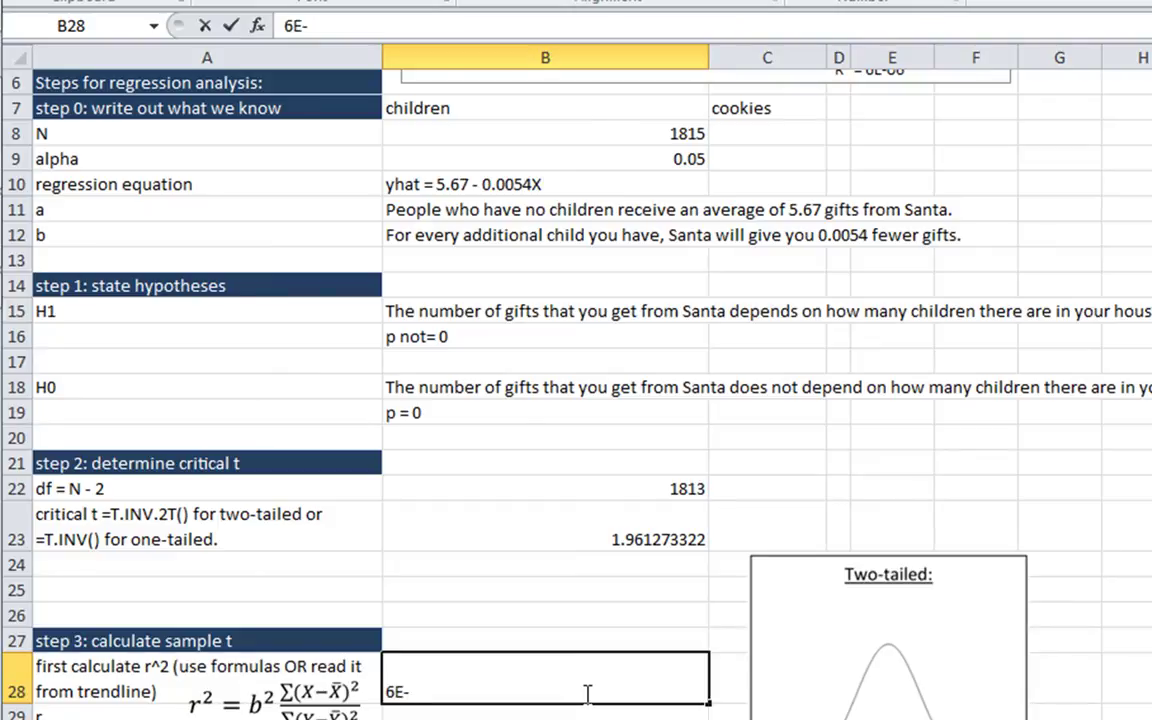
pyautogui.write('06')
pyautogui.press('Return')
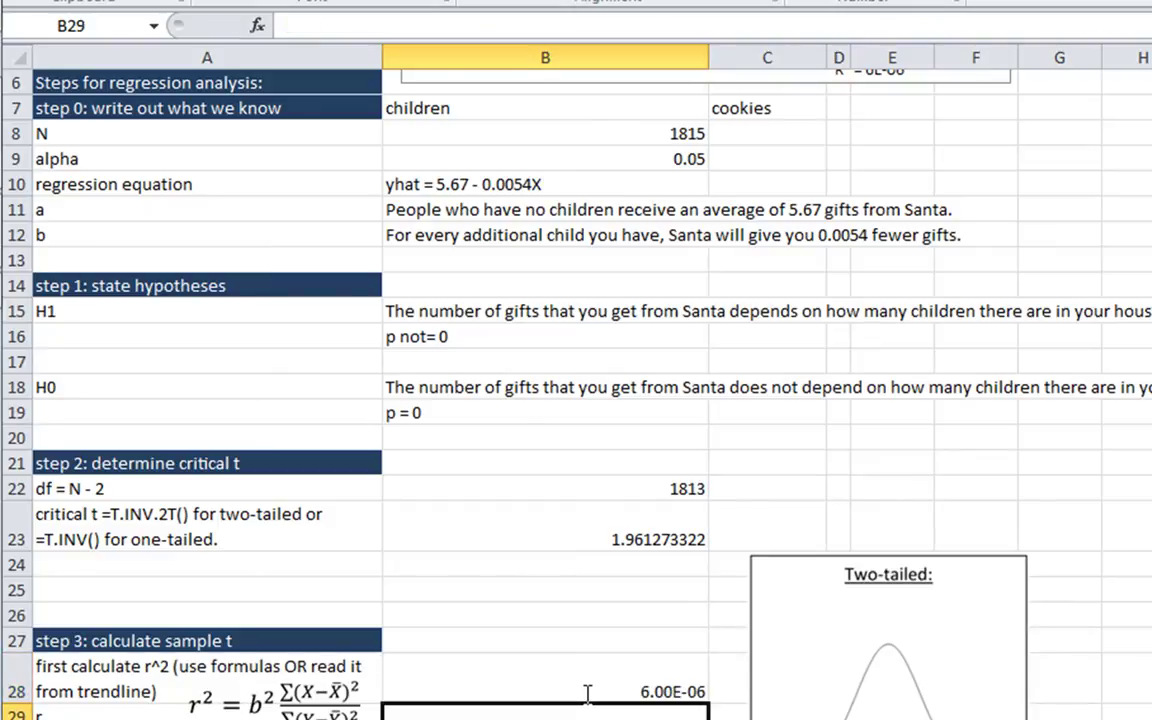
# Change the number format of the children r^2 value in B28 to General
pyautogui.click(588, 692)
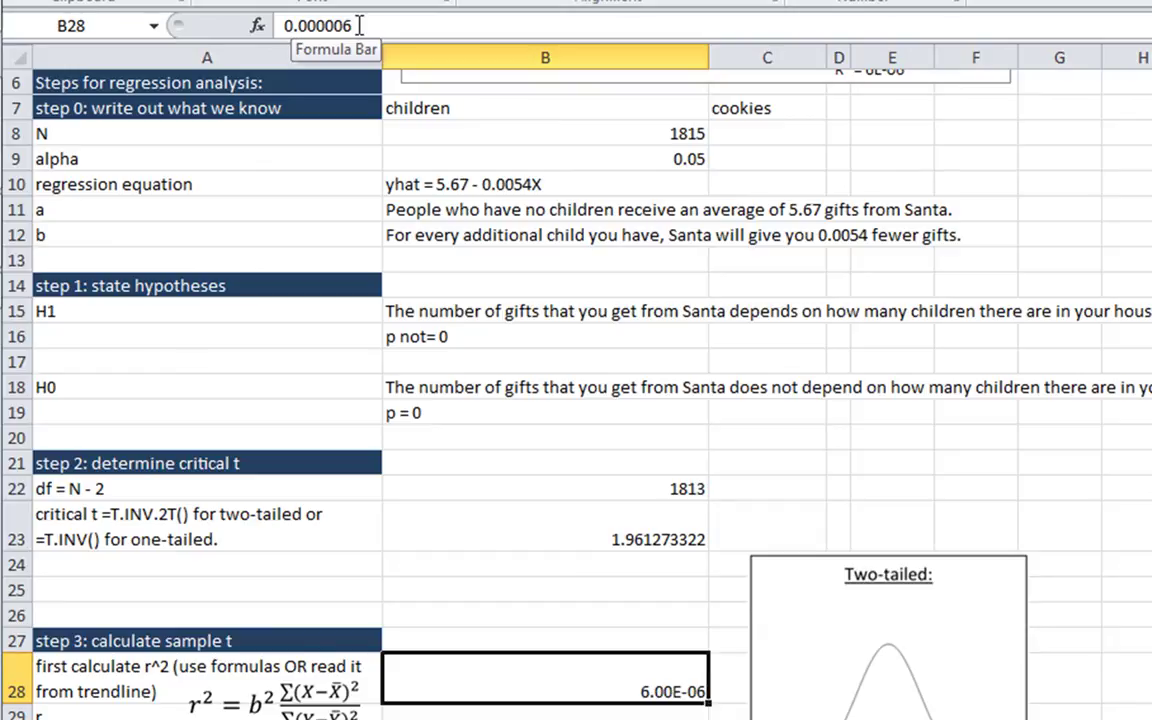
pyautogui.click(605, 715)
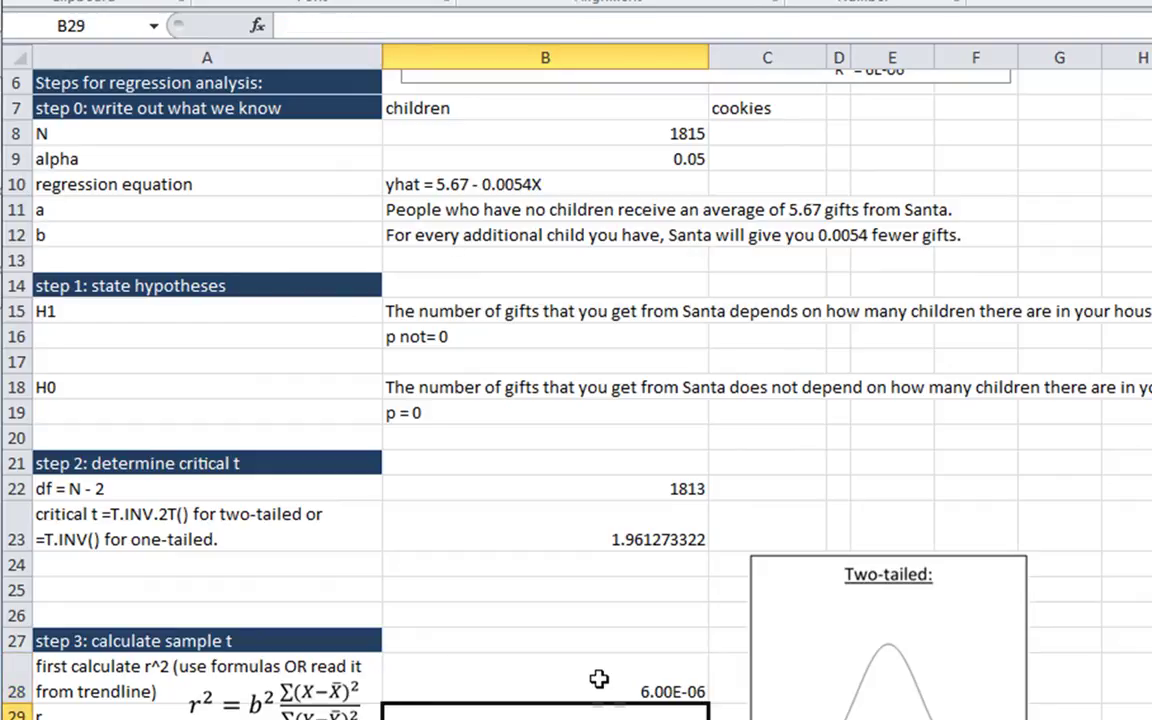
pyautogui.click(600, 682)
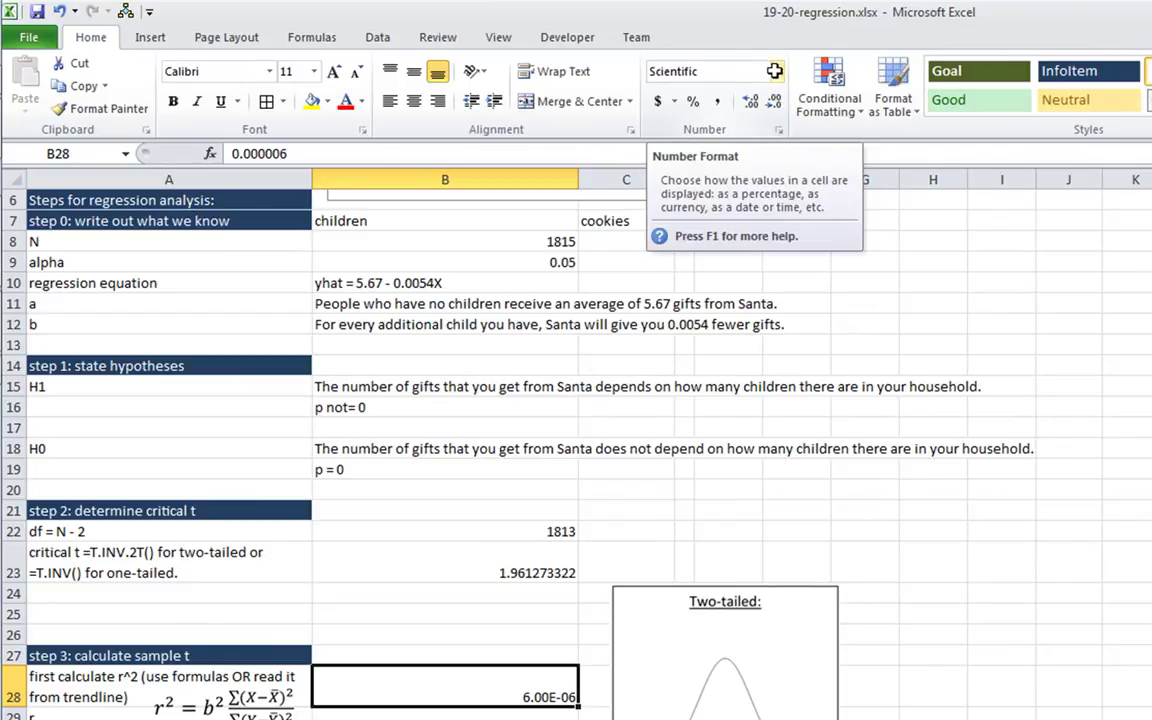
pyautogui.click(775, 71)
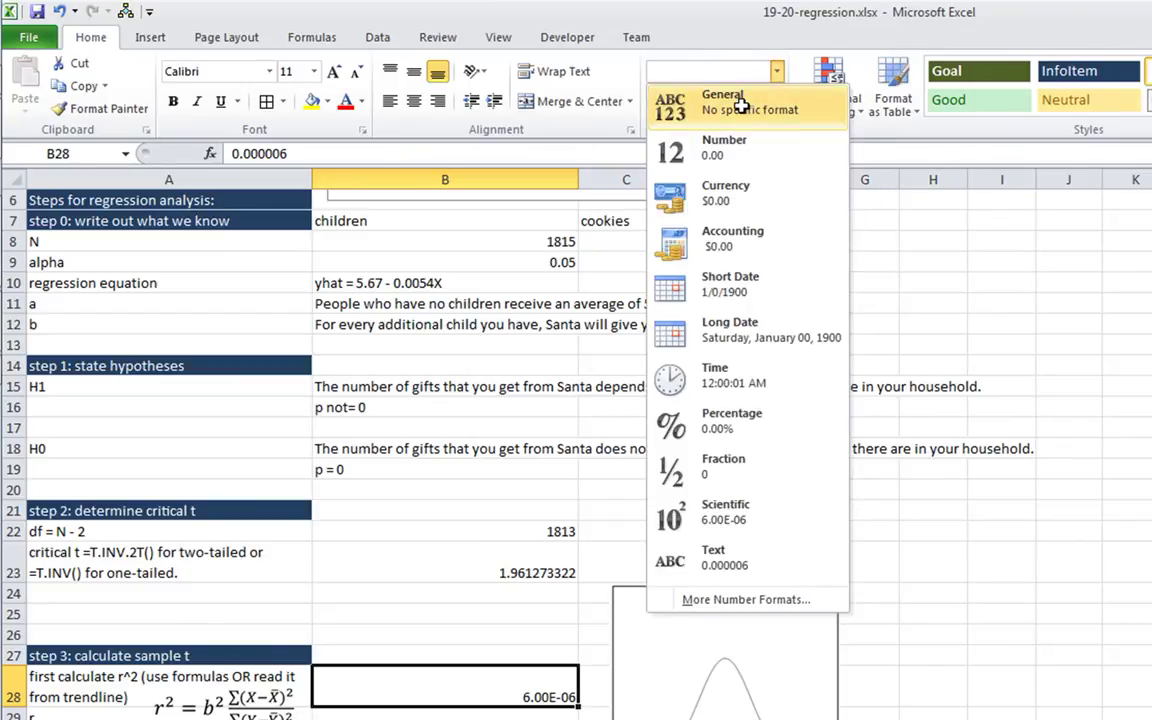
pyautogui.click(741, 105)
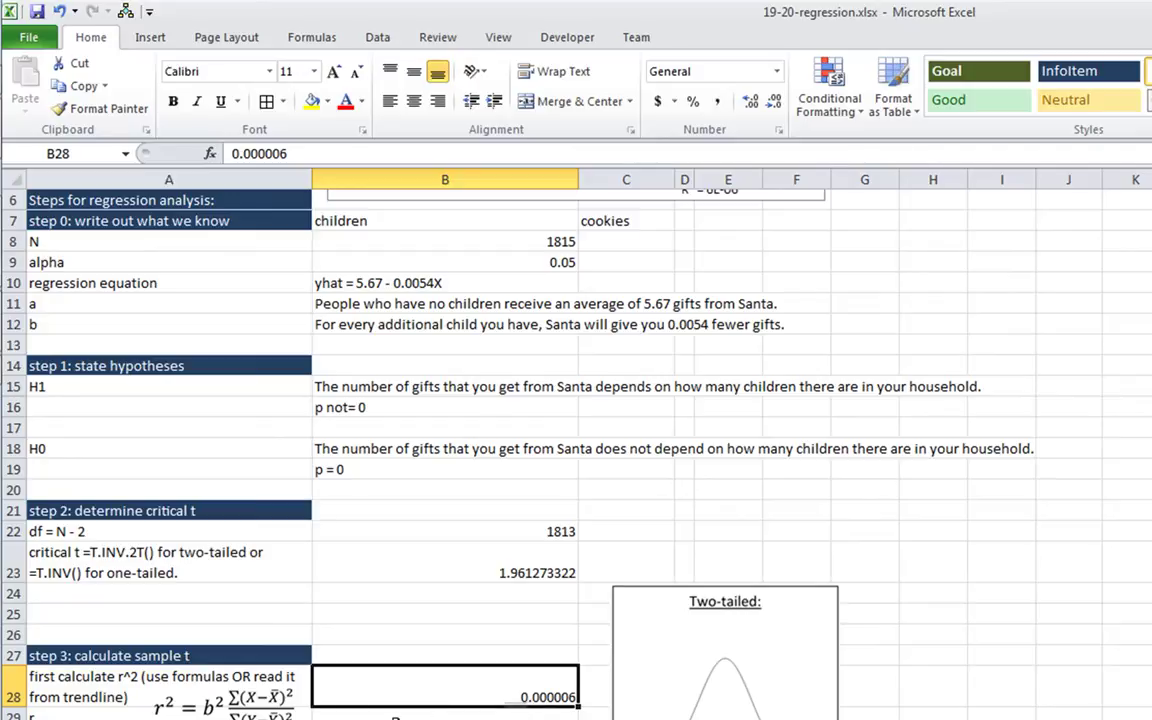
# Calculate r for children in B29 as the square root of r^2 with the formula =SQRT(B28)
pyautogui.click(462, 716)
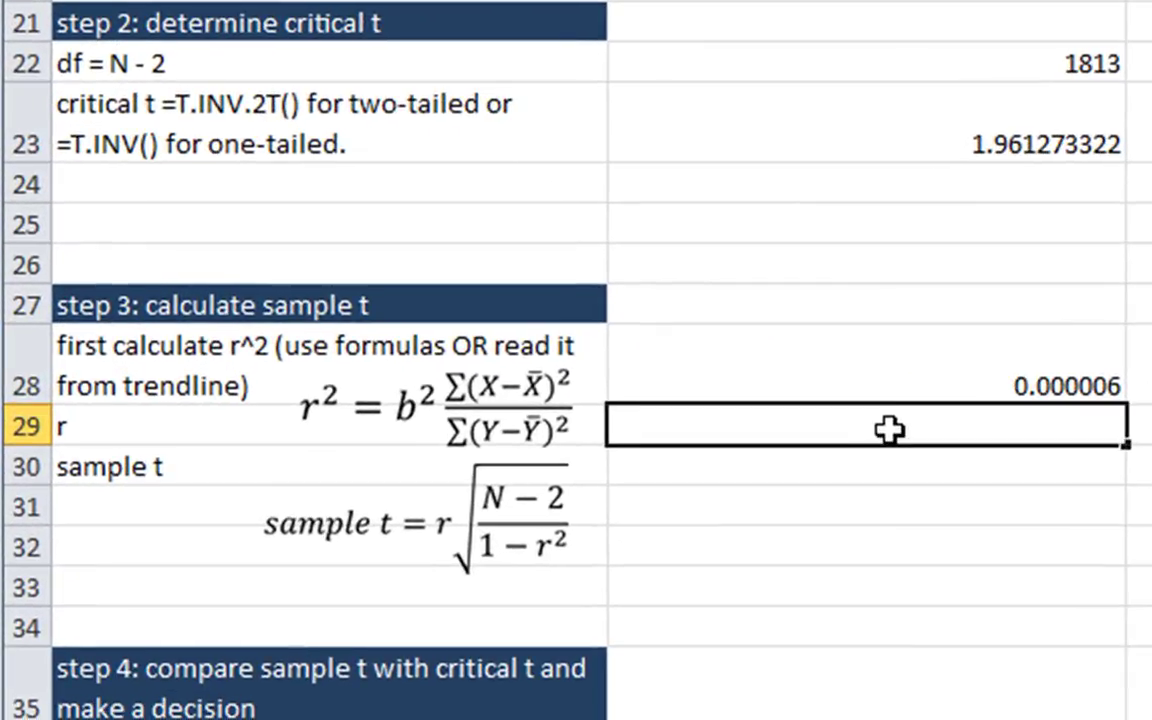
pyautogui.write('=sq')
pyautogui.press('Tab')
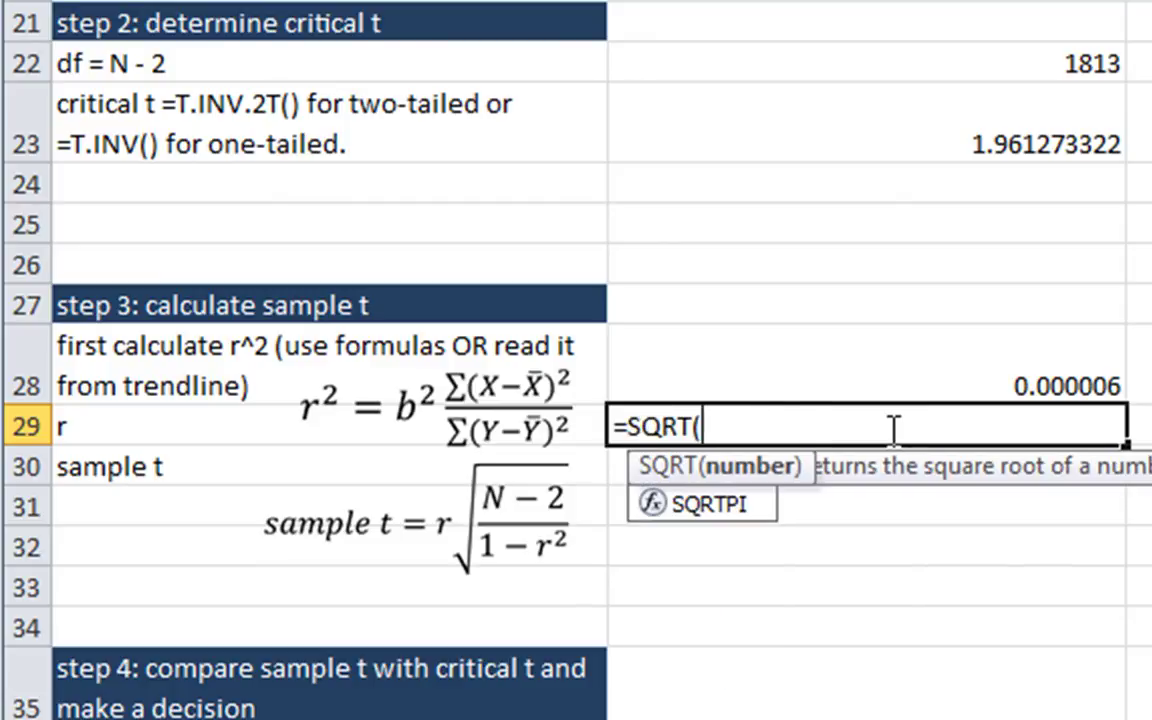
pyautogui.click(917, 377)
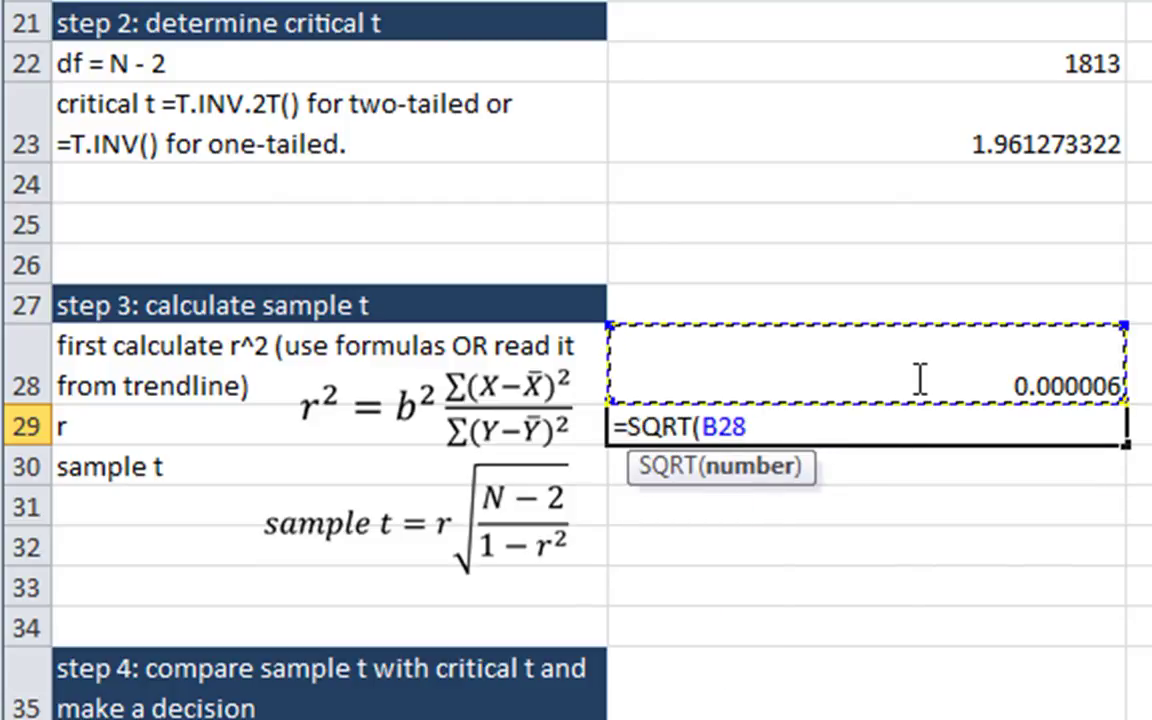
pyautogui.write(')')
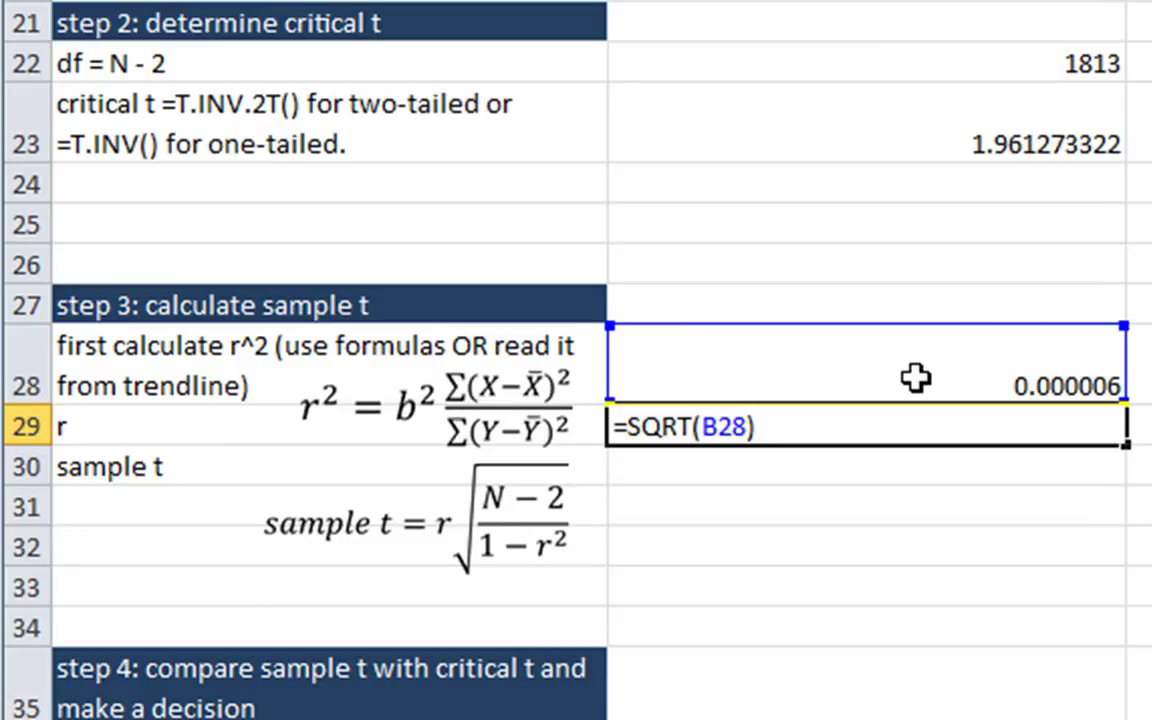
pyautogui.press('Return')
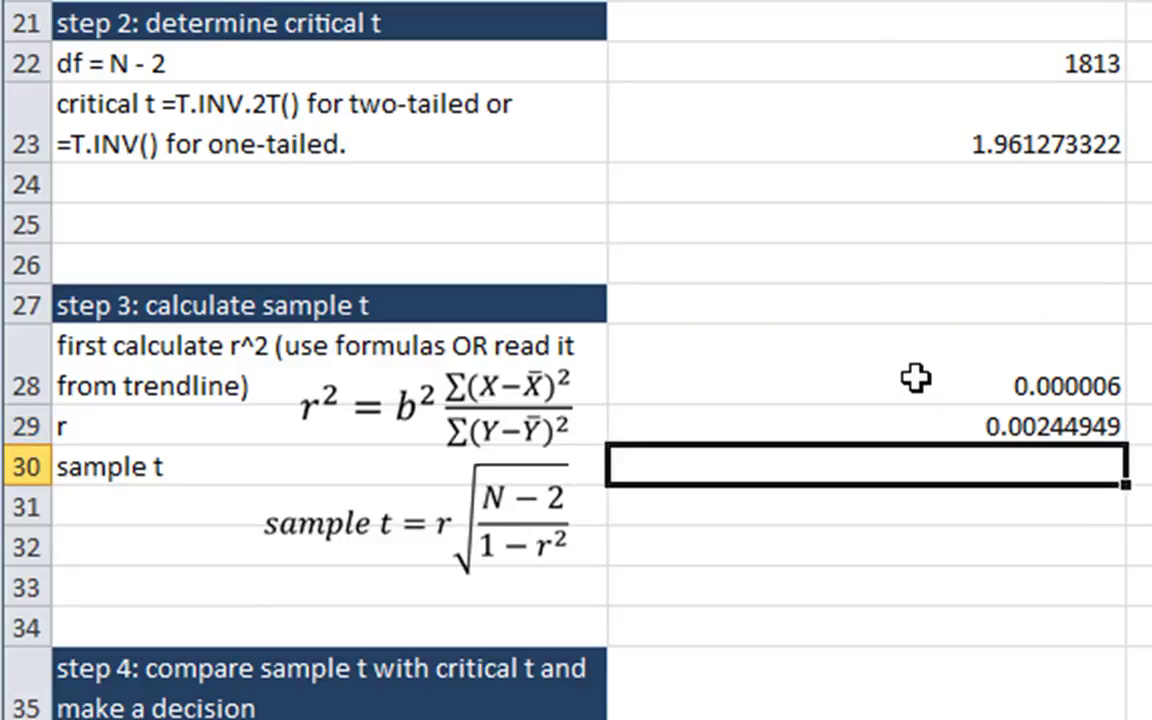
# Calculate the sample t for children in B30 with the formula =B29*SQRT(B22/(1-B28))
pyautogui.write('=')
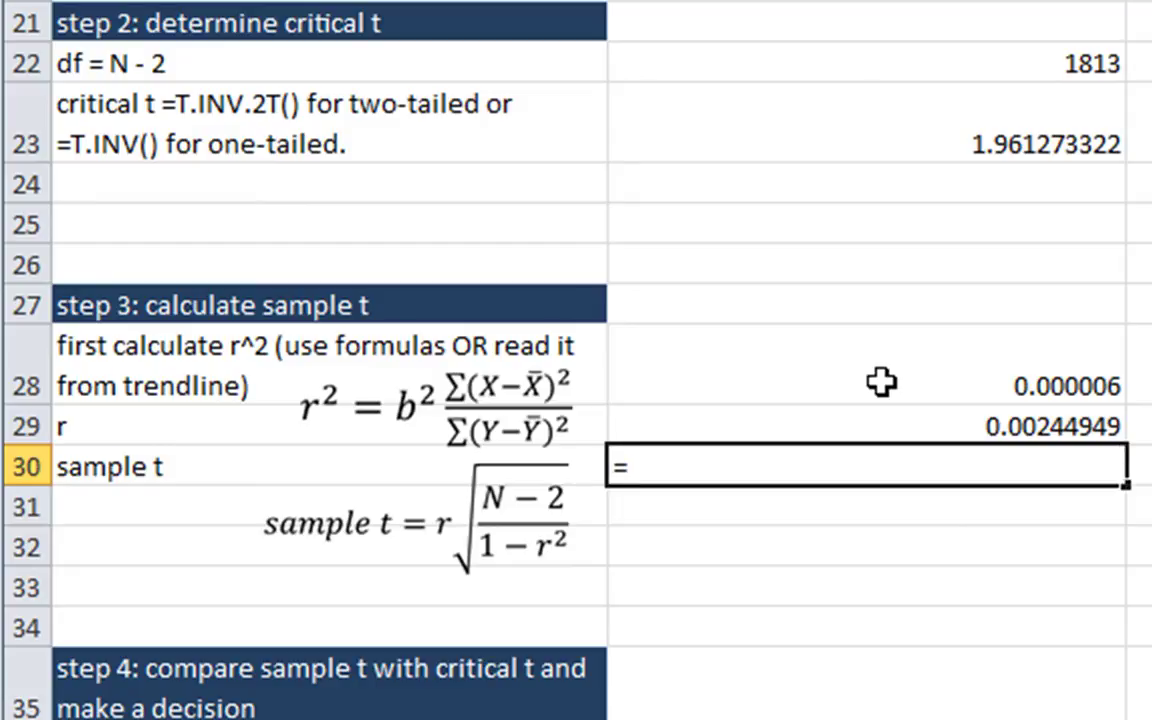
pyautogui.click(895, 431)
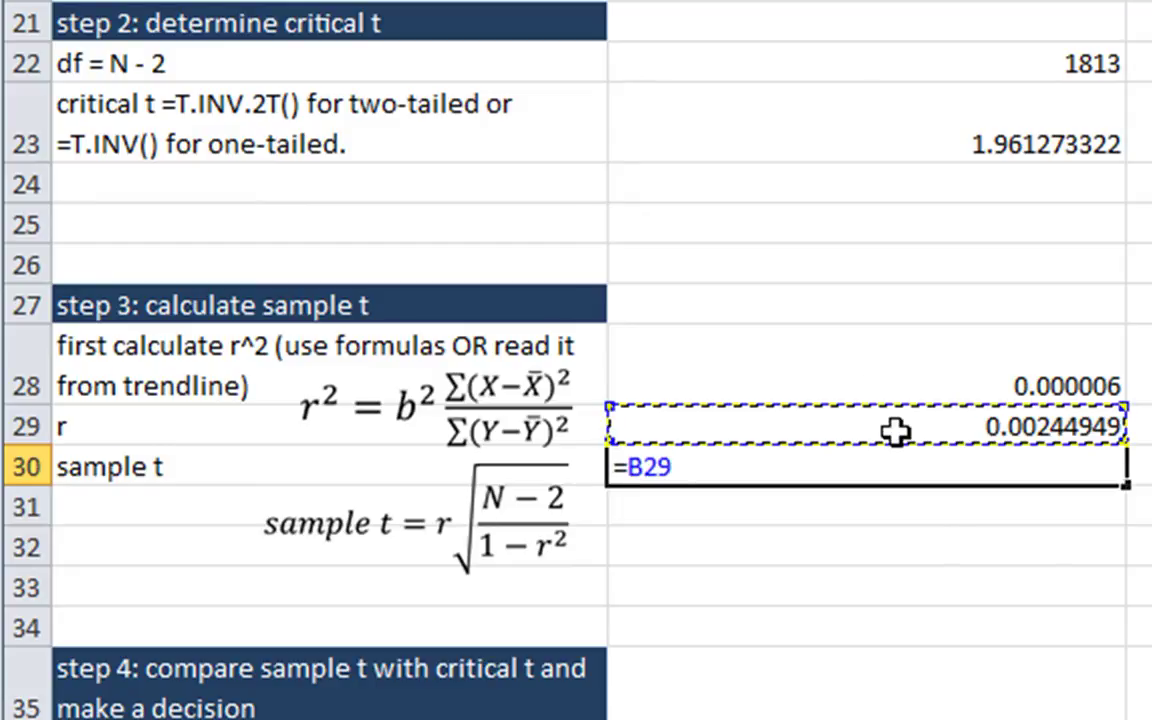
pyautogui.write('*sq')
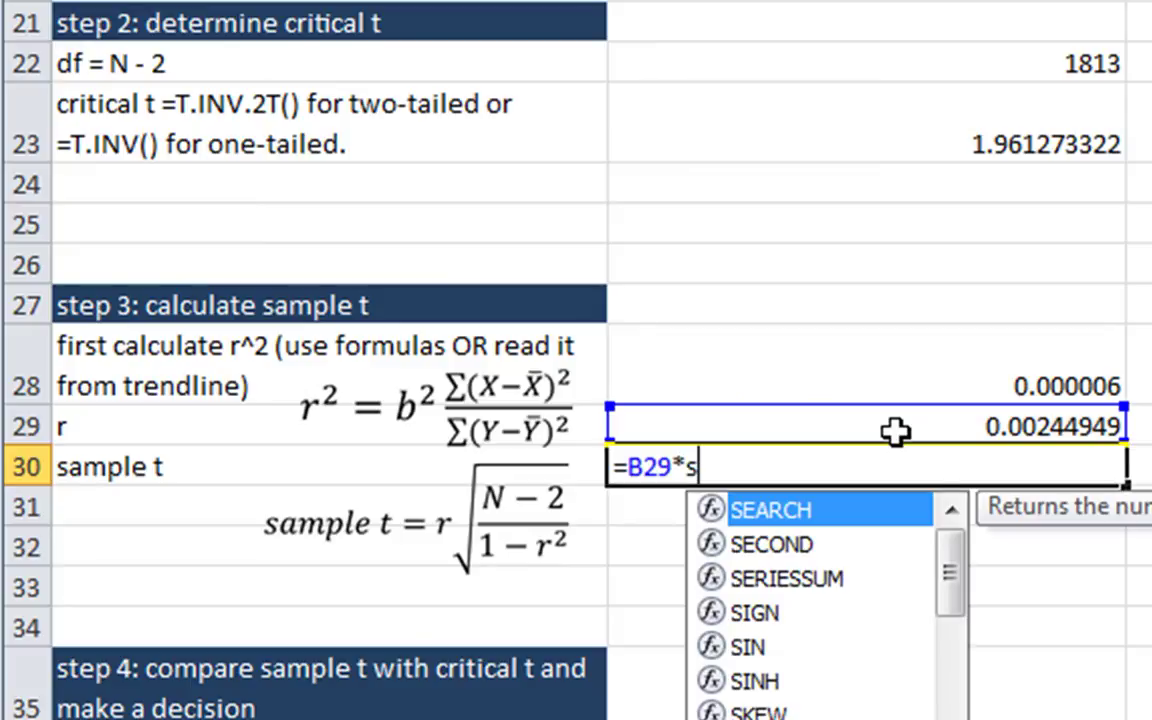
pyautogui.press('Tab')
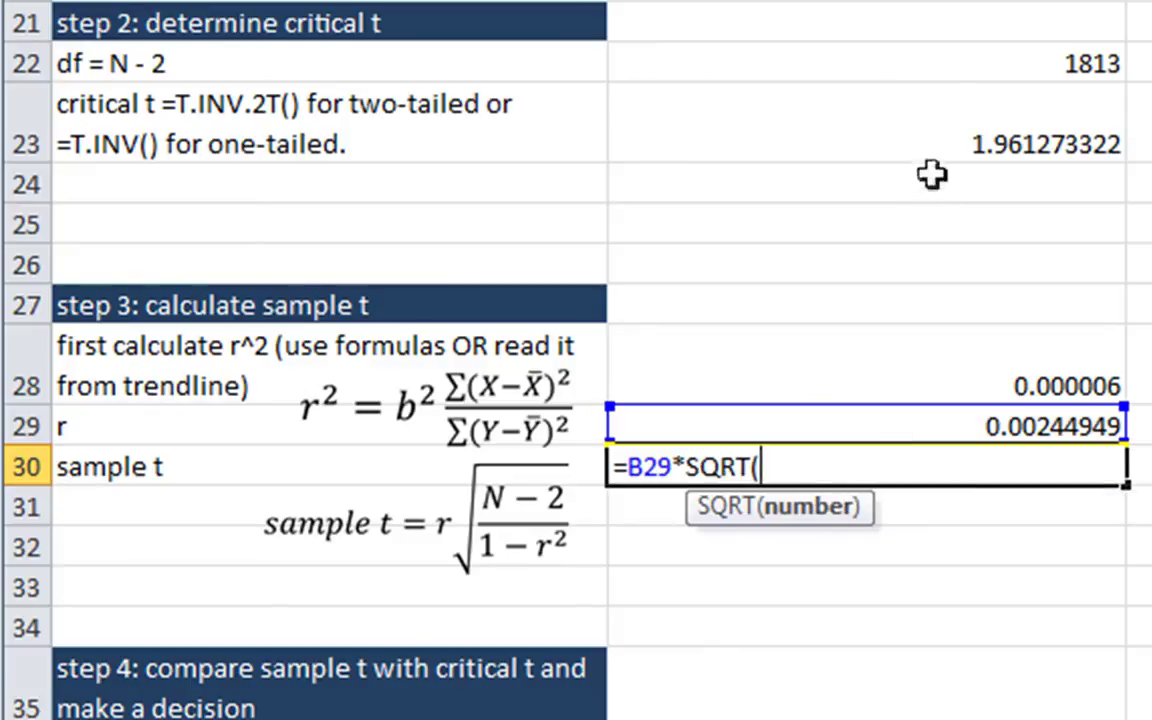
pyautogui.click(990, 64)
pyautogui.write('/')
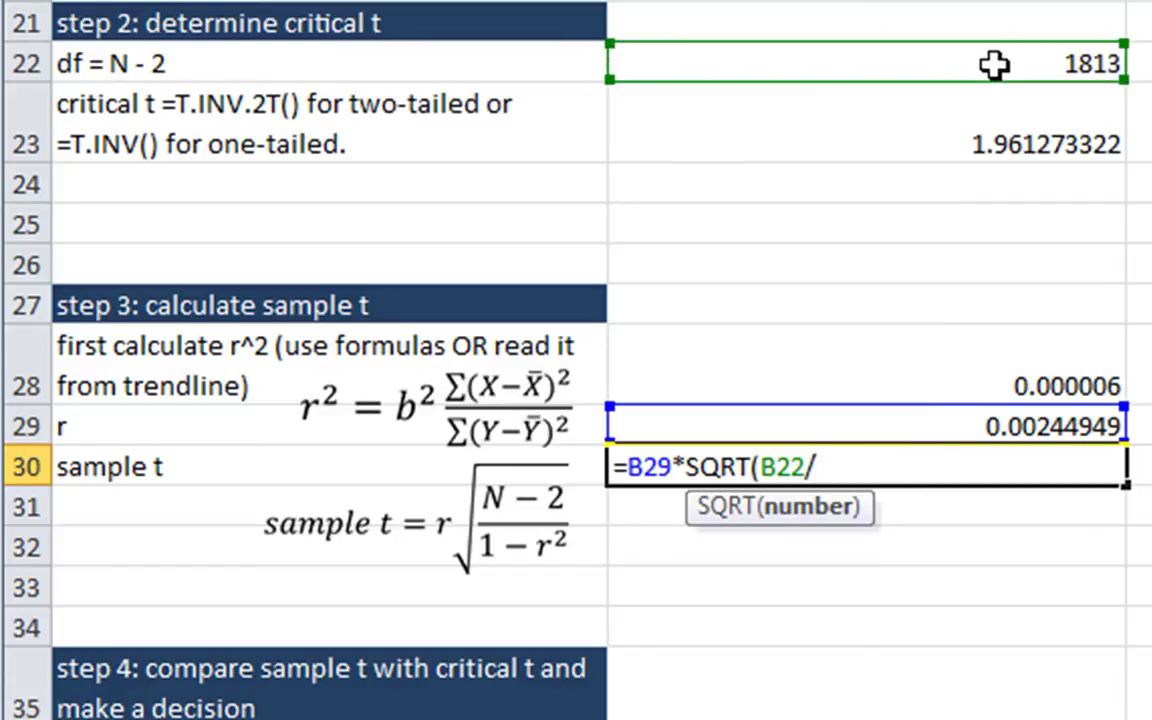
pyautogui.write('(')
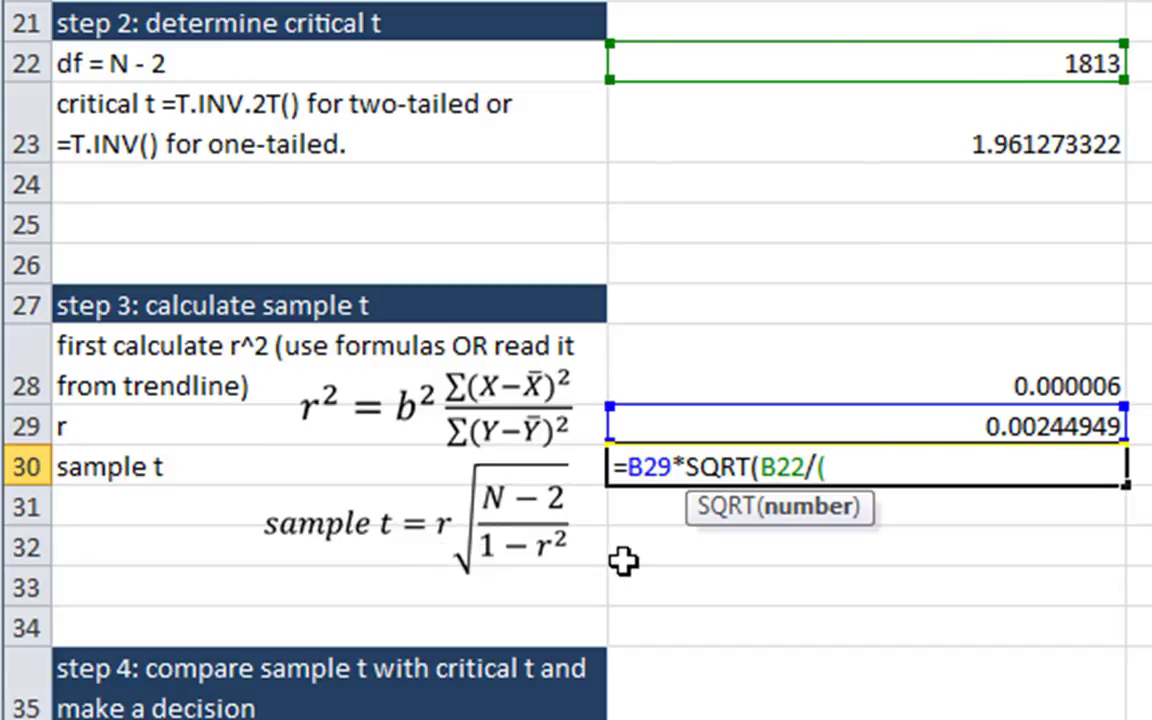
pyautogui.write('1-')
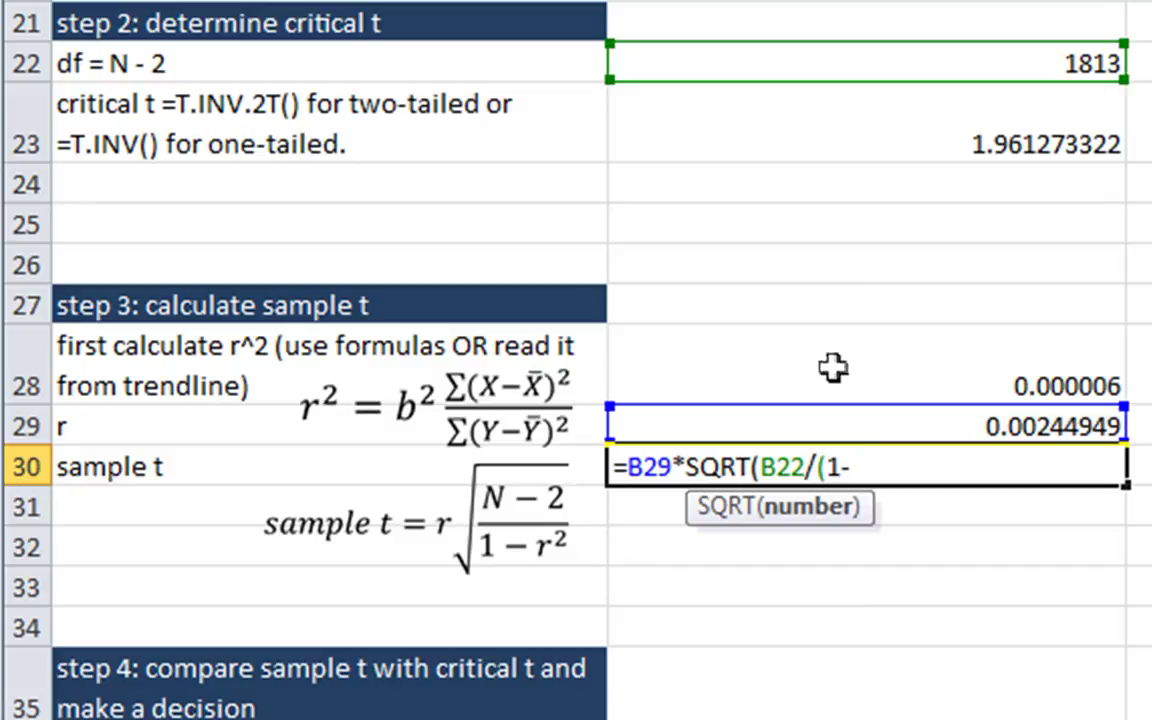
pyautogui.click(881, 366)
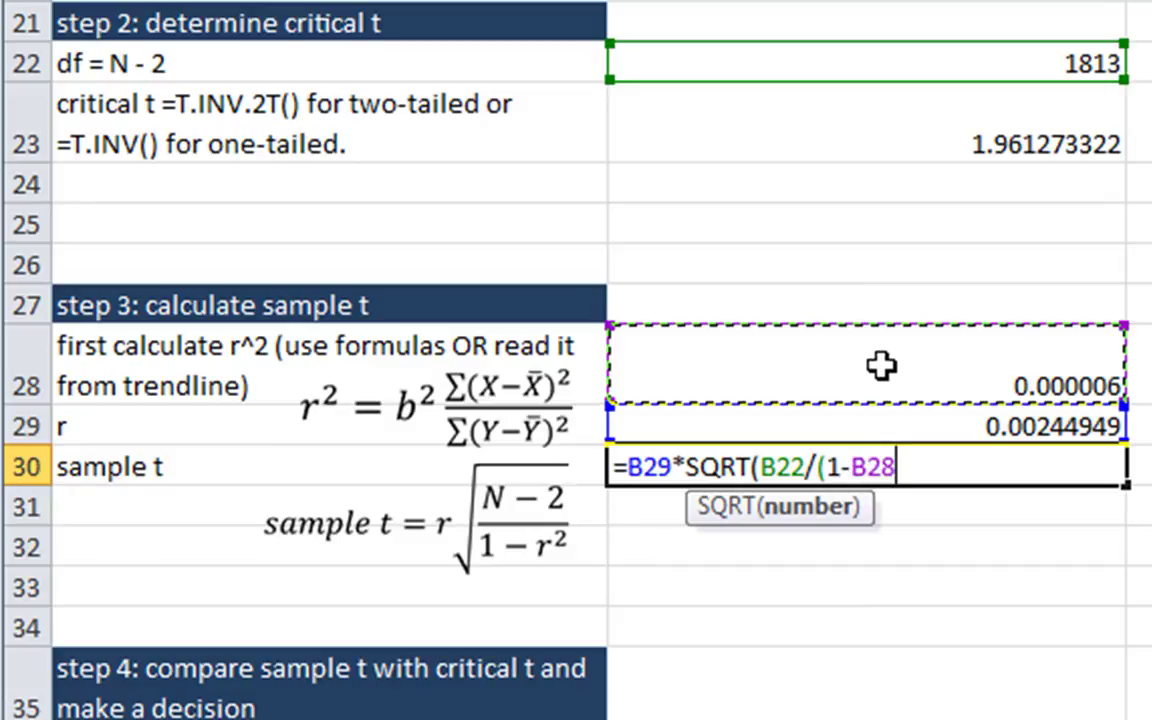
pyautogui.write(')')
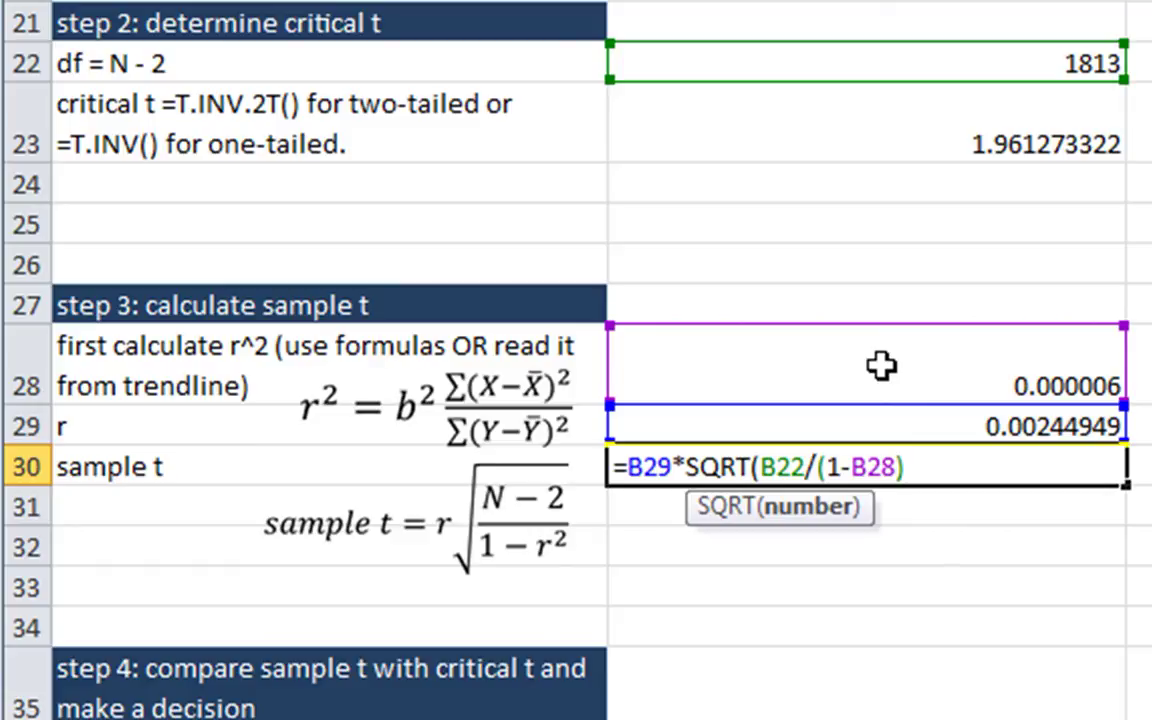
pyautogui.write(')')
pyautogui.press('Return')
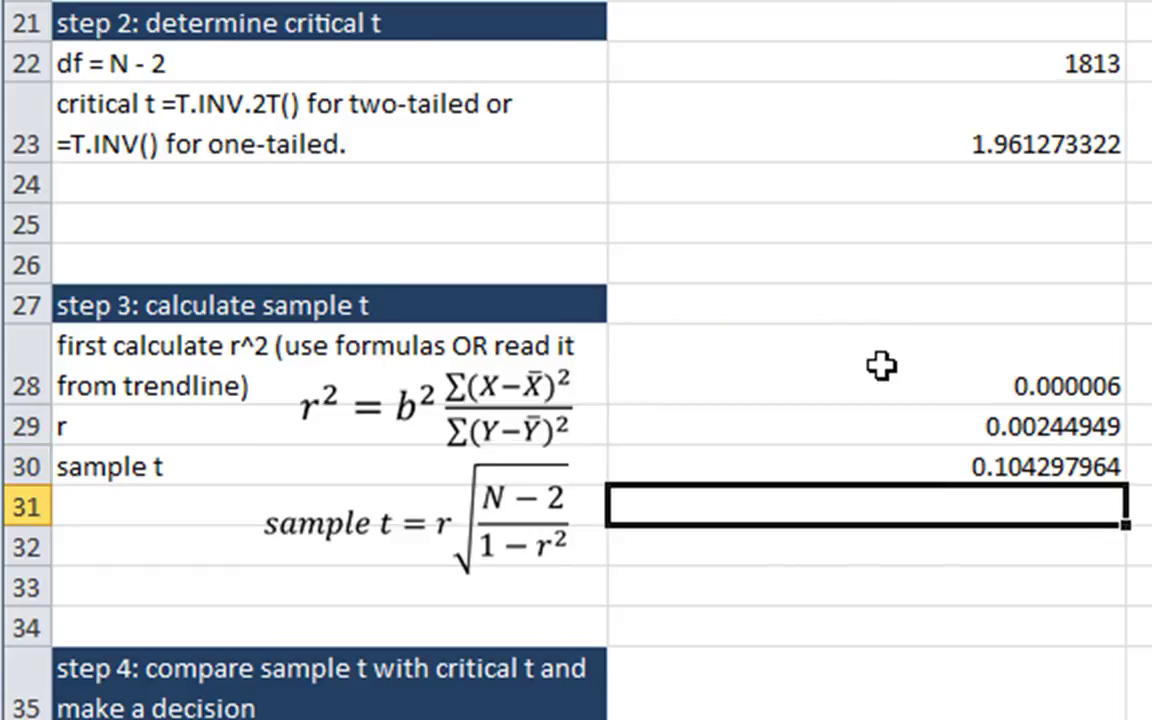
pyautogui.click(863, 466)
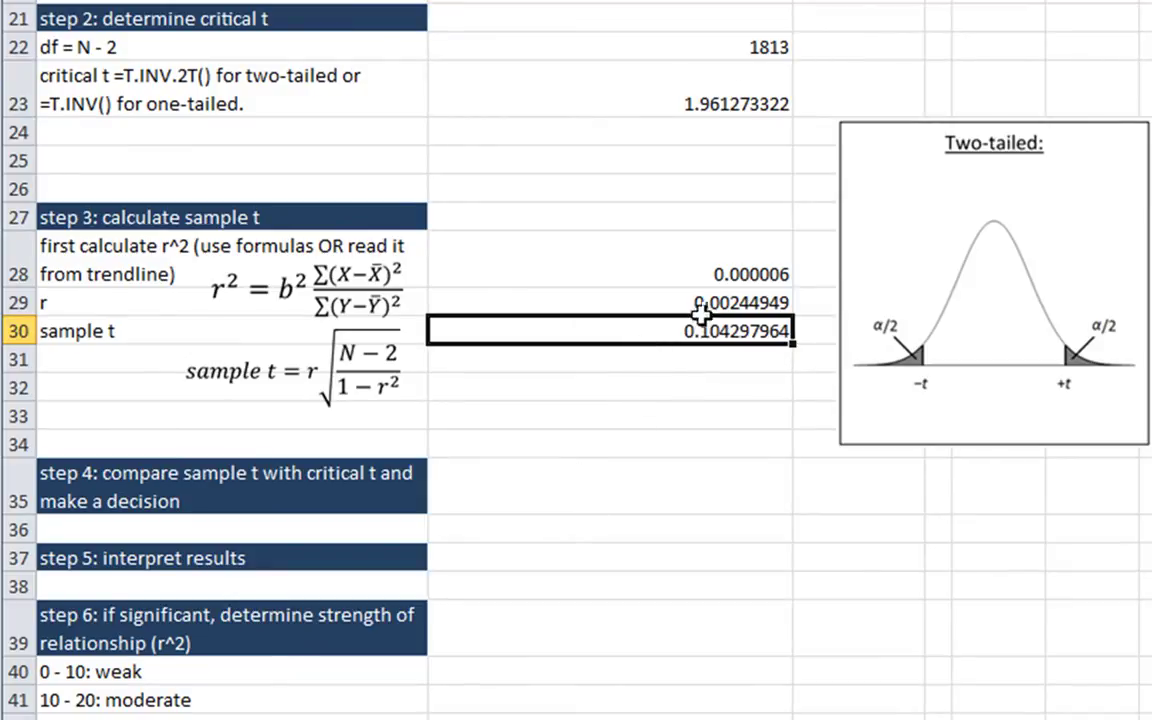
# Enter the step 4 decision "sample t is smaller than critical t, so go with H0" in B35
pyautogui.click(632, 502)
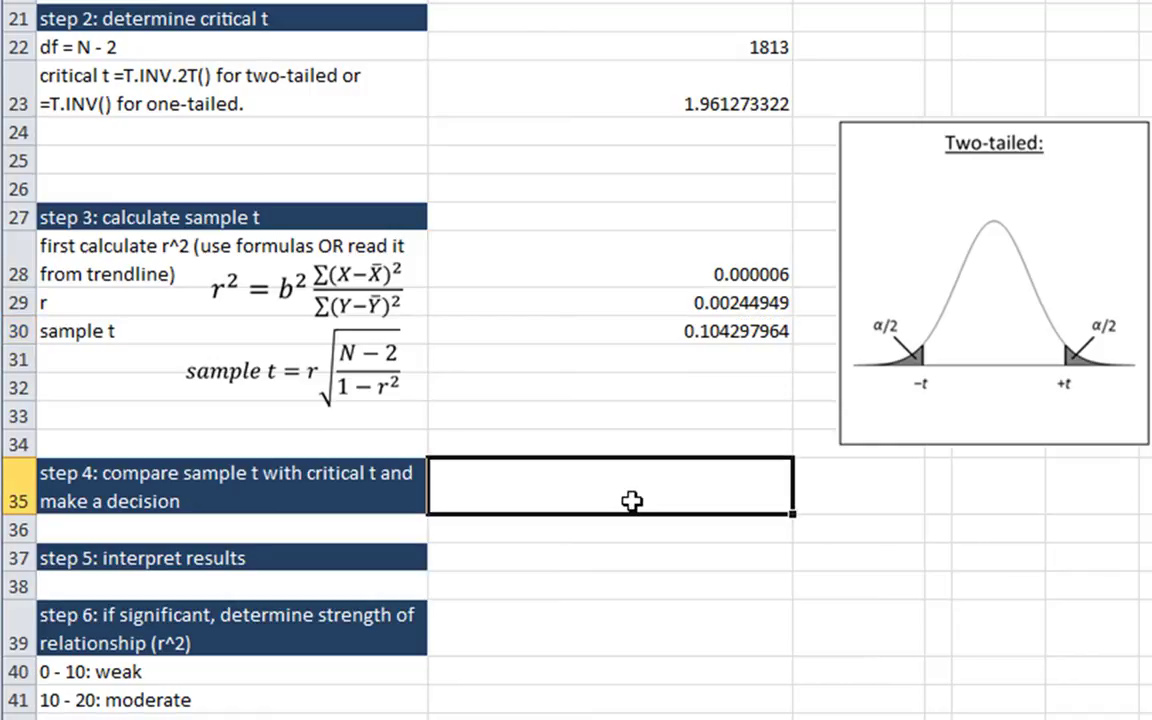
pyautogui.write('sample t i')
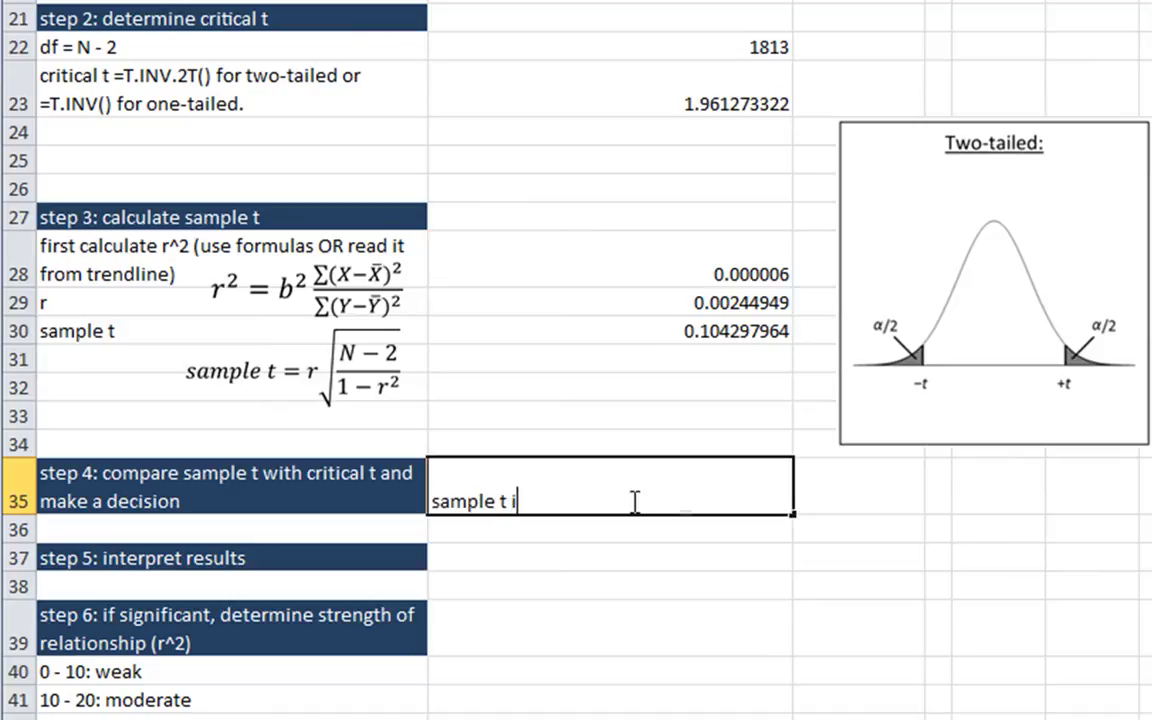
pyautogui.write('s smaller than')
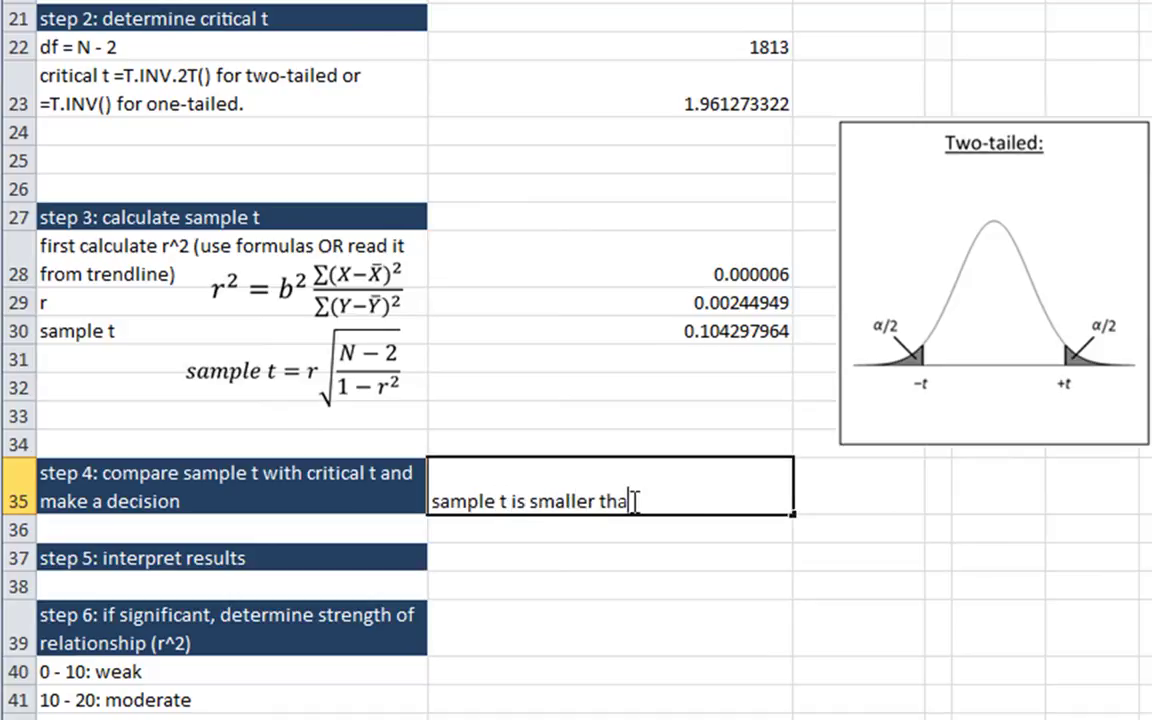
pyautogui.write(' critical t,')
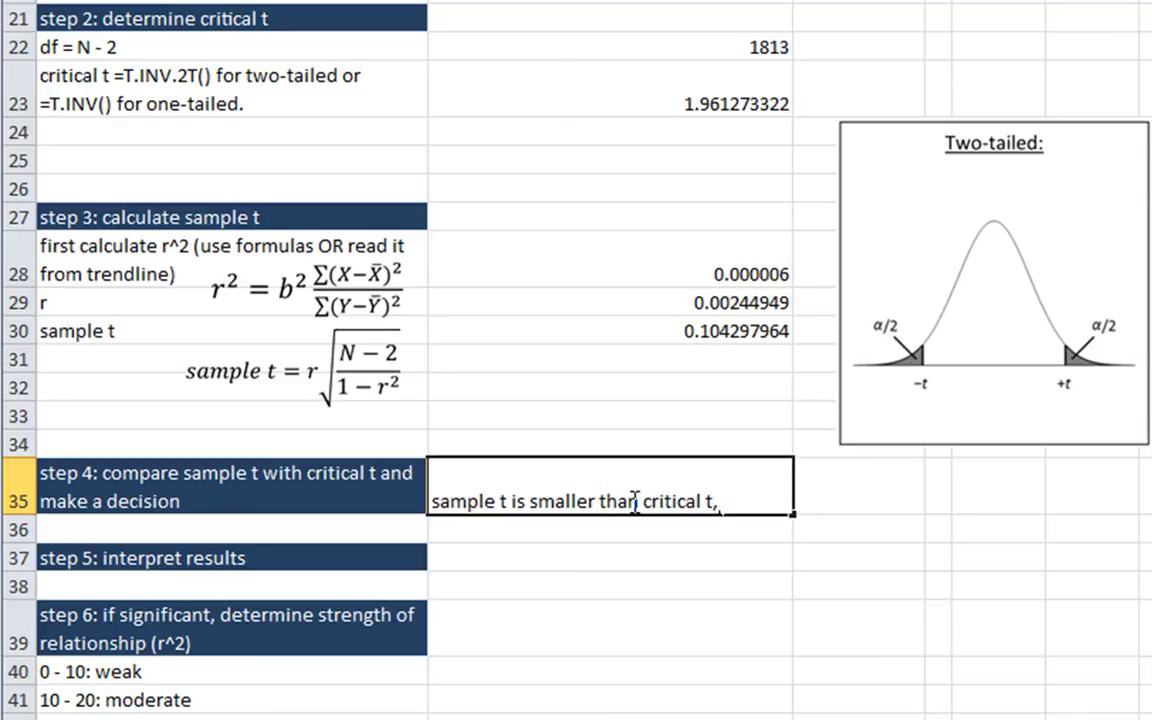
pyautogui.write(' so go with H0')
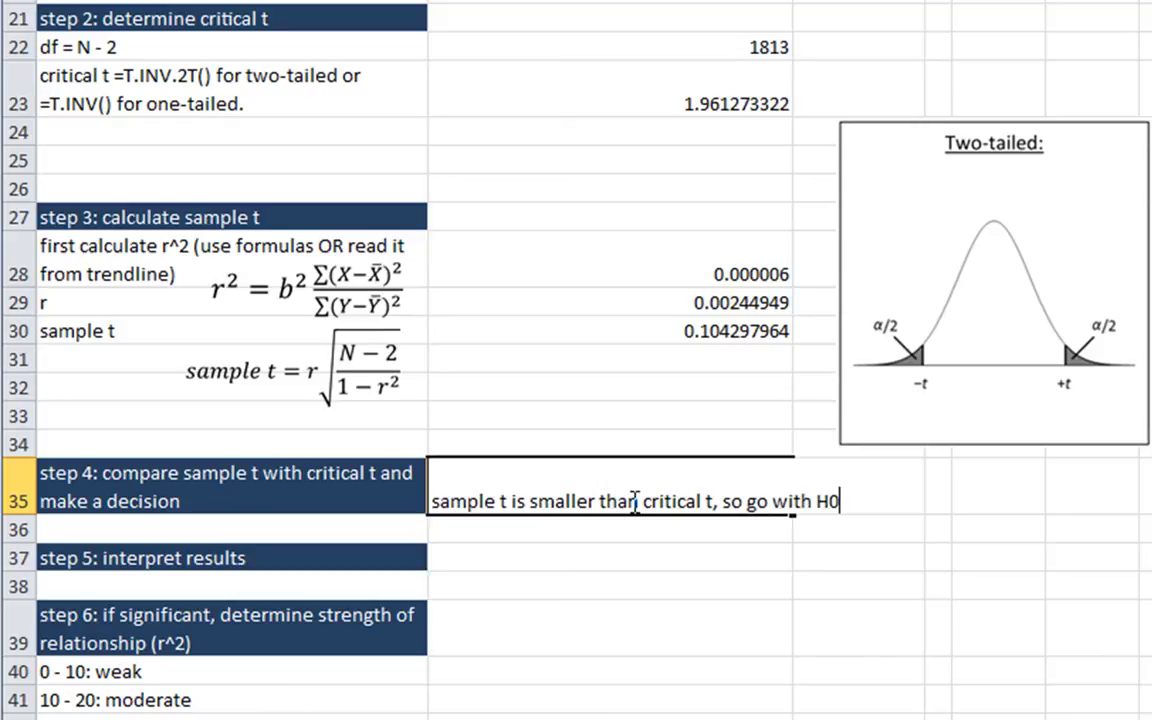
pyautogui.press('Return')
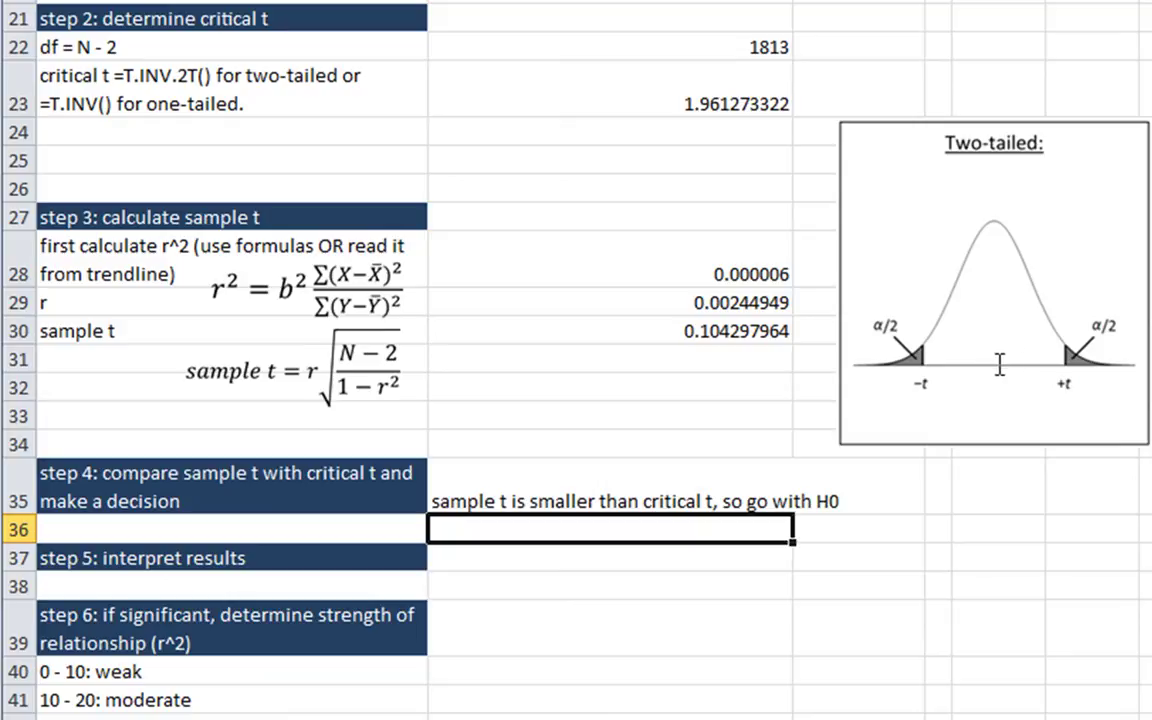
# Link the step 5 interpretation in B37 to the H0 sentence with =B18, and step 6 in B39 to r^2 with =B28
pyautogui.click(660, 565)
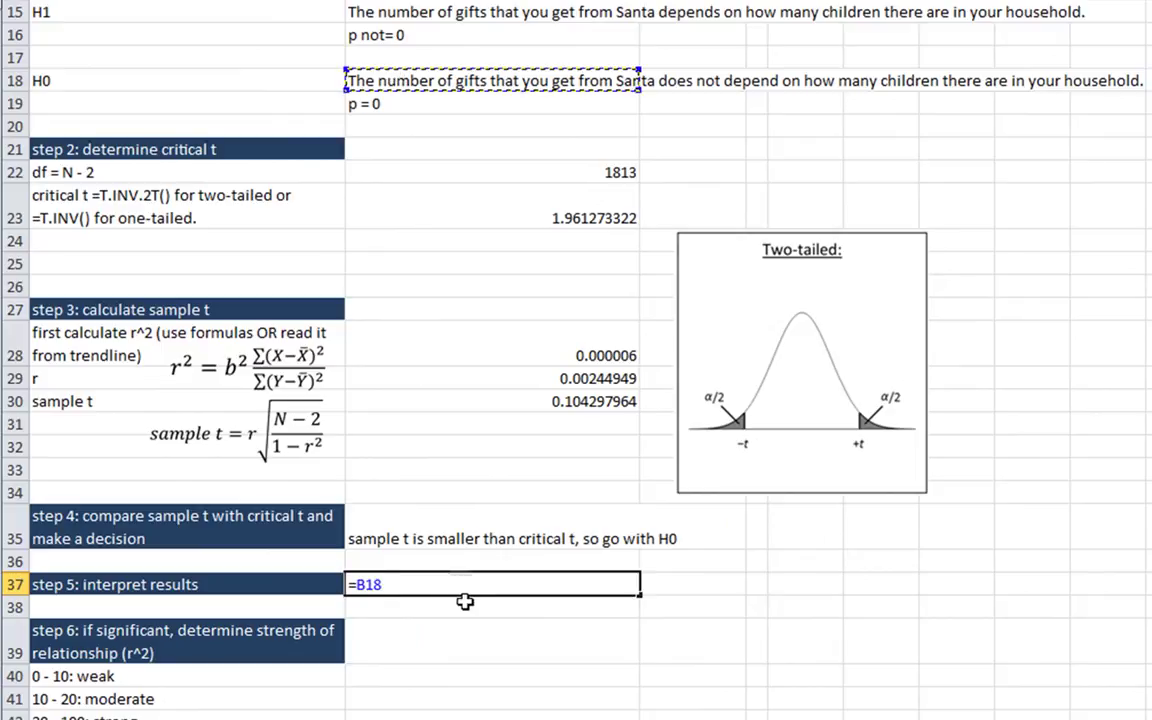
pyautogui.press('Return')
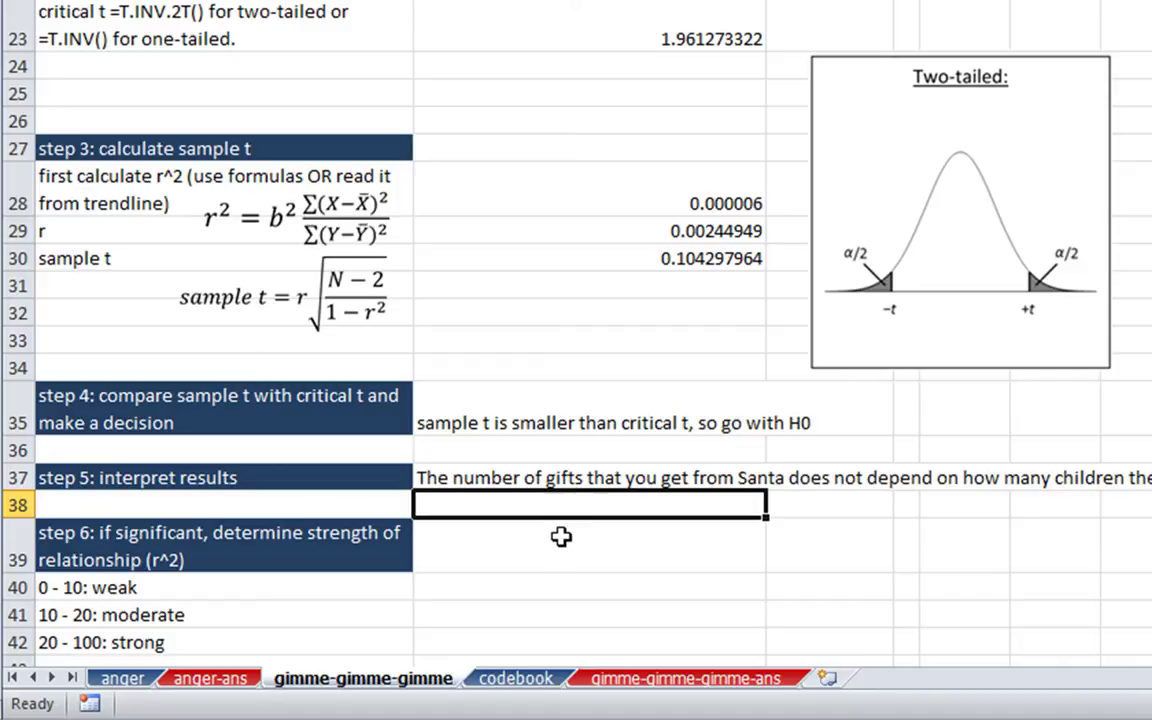
pyautogui.click(561, 537)
pyautogui.write('=')
pyautogui.click(635, 207)
pyautogui.press('Return')
# Format the r^2 value in B39 as a percentage with four decimal places
pyautogui.click(681, 548)
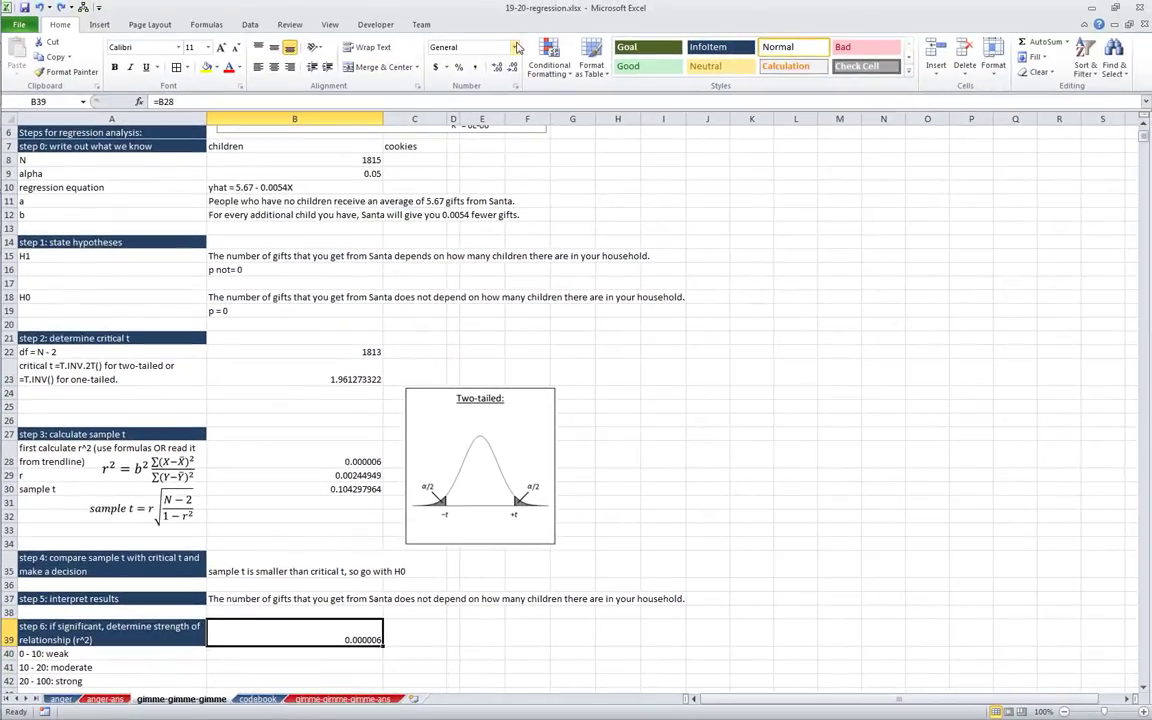
pyautogui.click(516, 47)
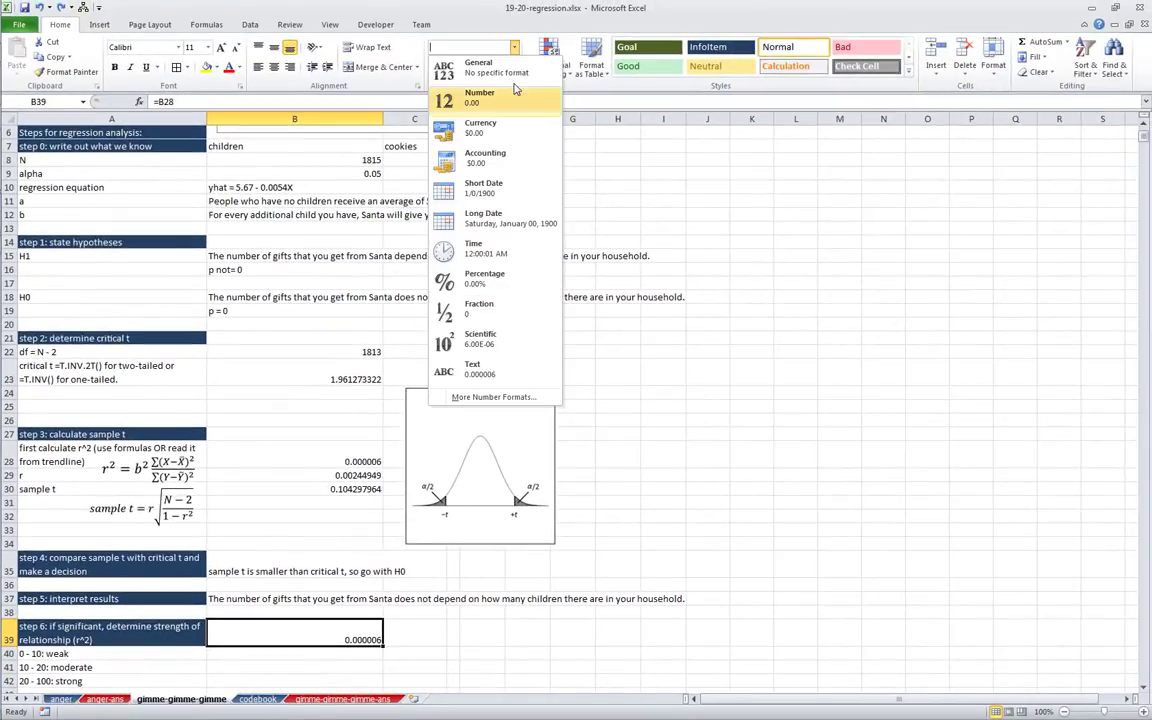
pyautogui.click(487, 287)
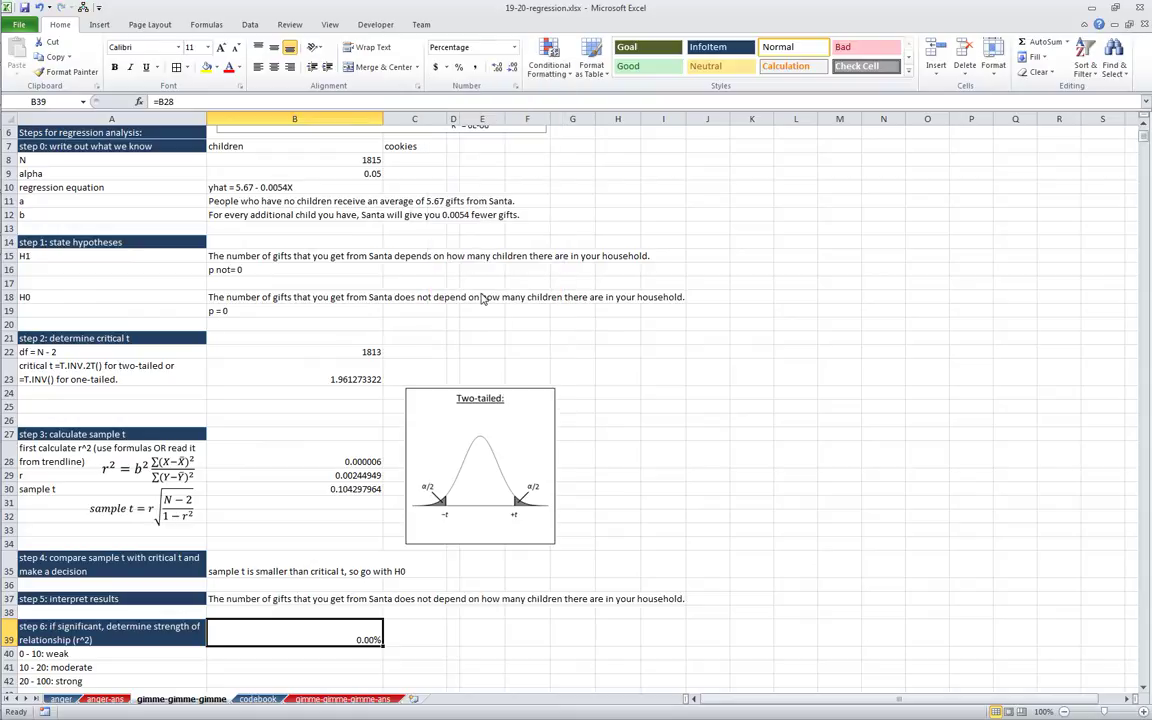
pyautogui.click(496, 68)
pyautogui.click(496, 68)
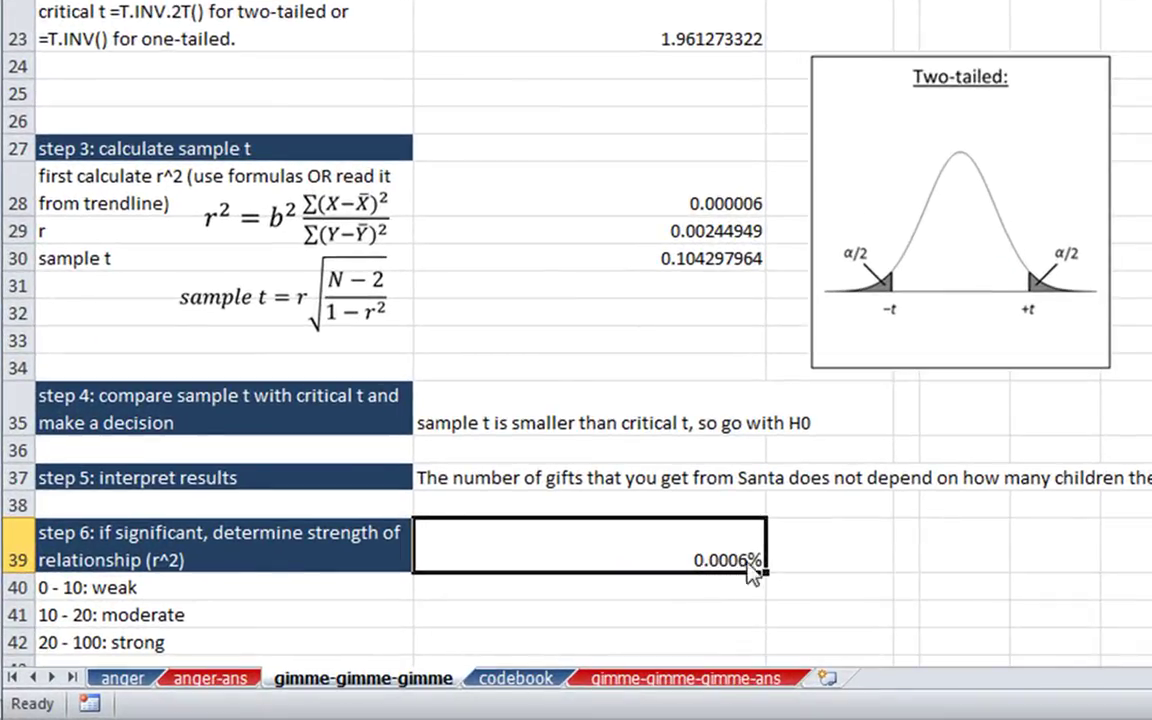
# Enter in B40 "In the sample, number of children explains .0006% of the variation in the number of gifts that people get from Santa."
pyautogui.click(677, 599)
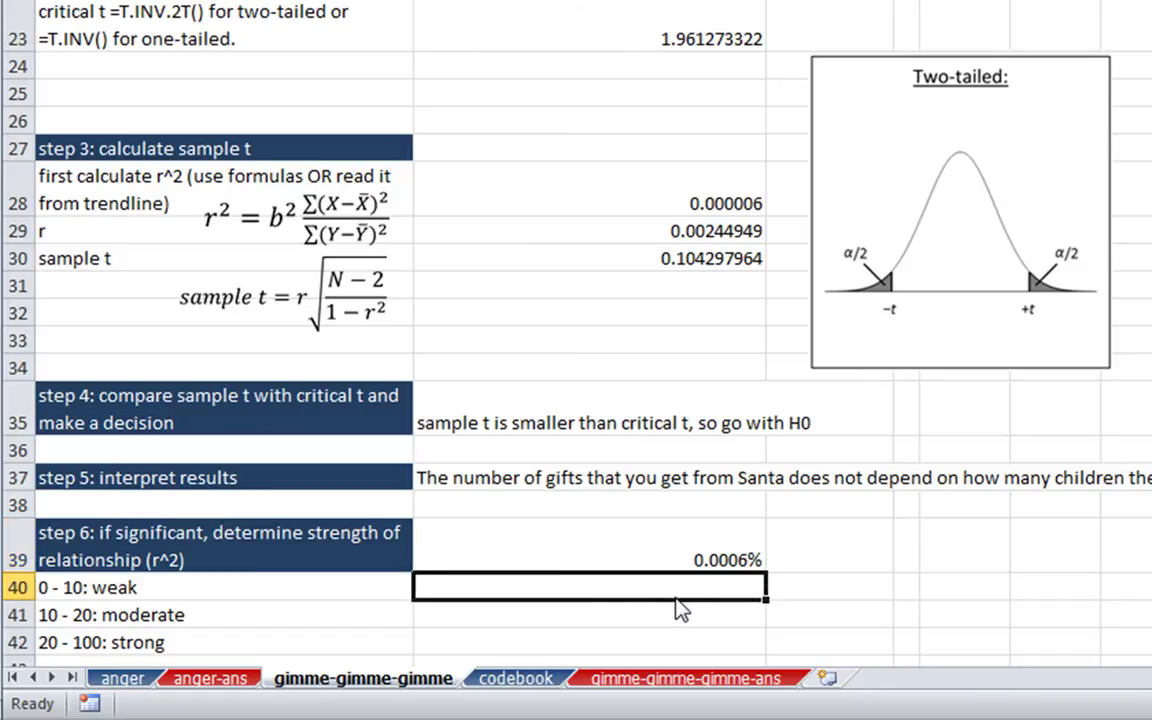
pyautogui.write('In')
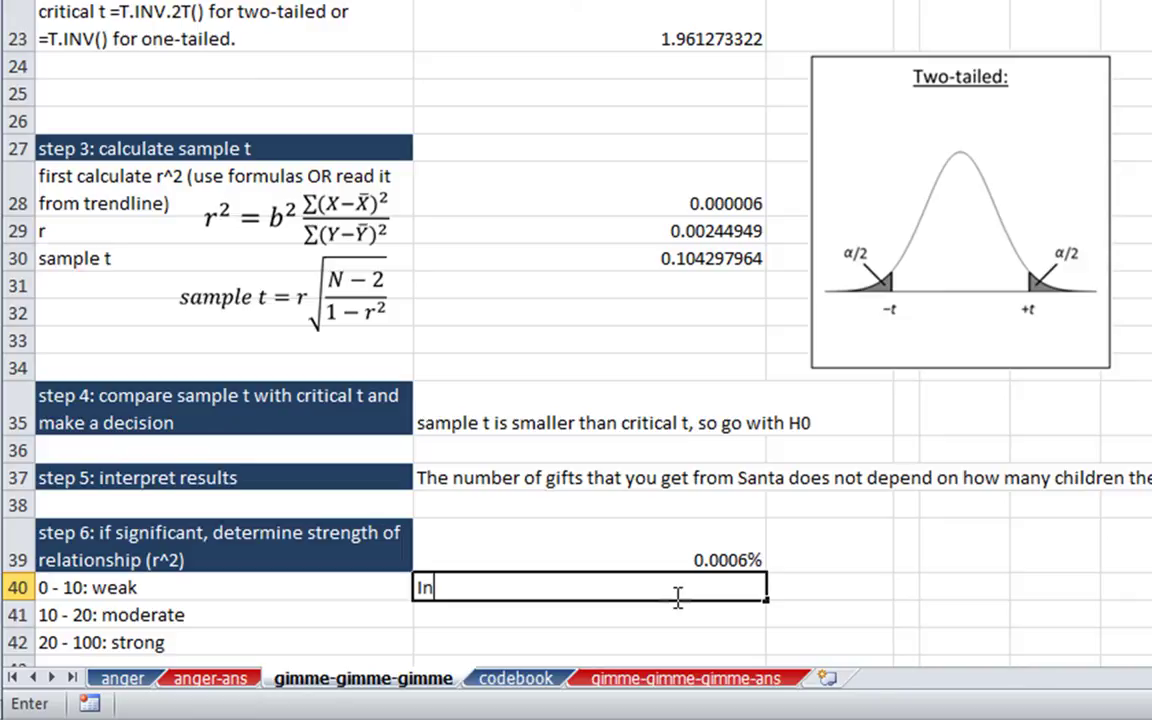
pyautogui.write(' the sample,')
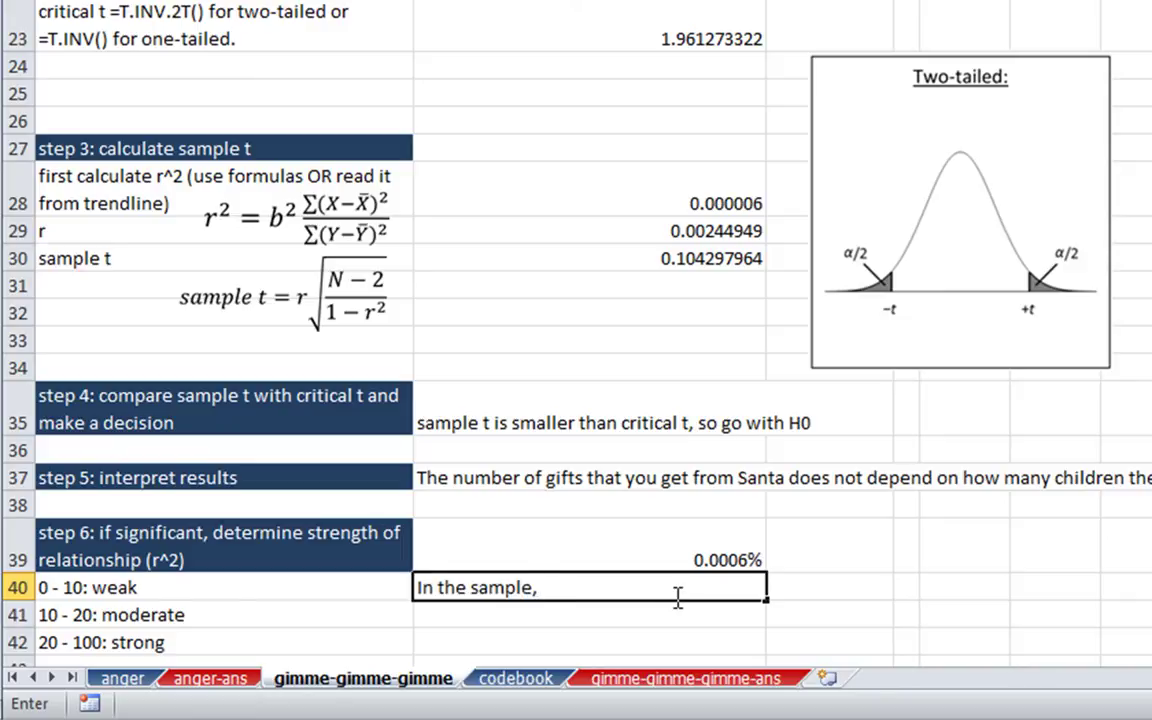
pyautogui.write(' number of child')
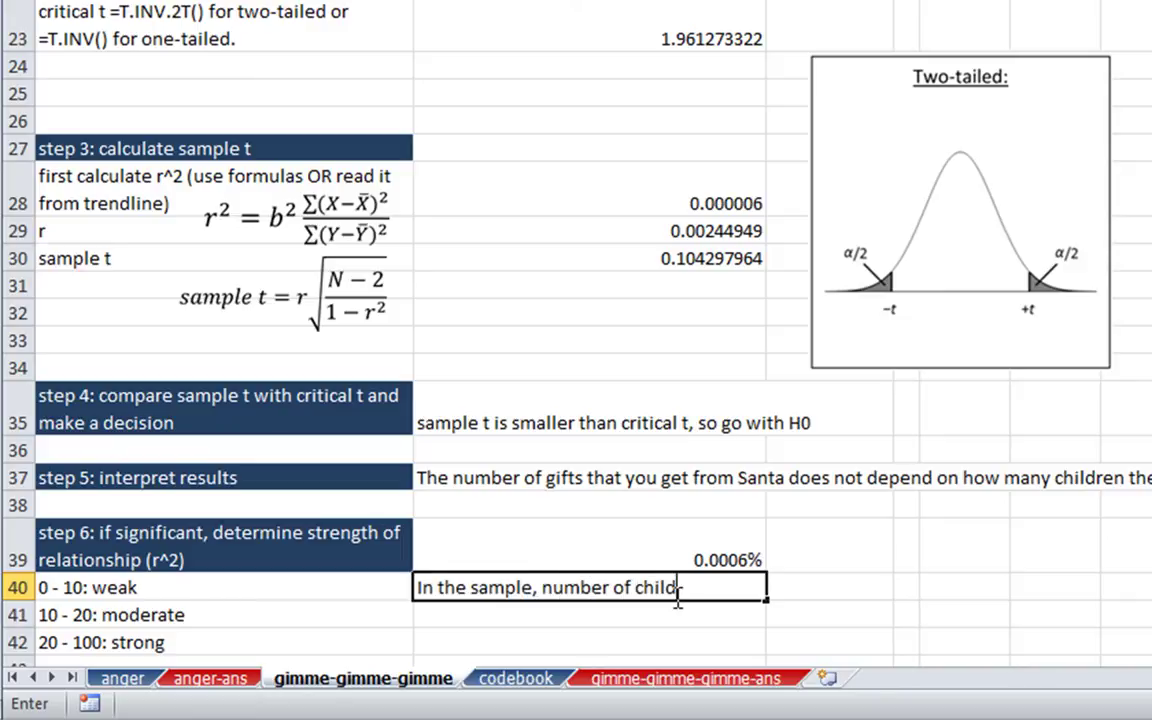
pyautogui.write('ren explains 0,00')
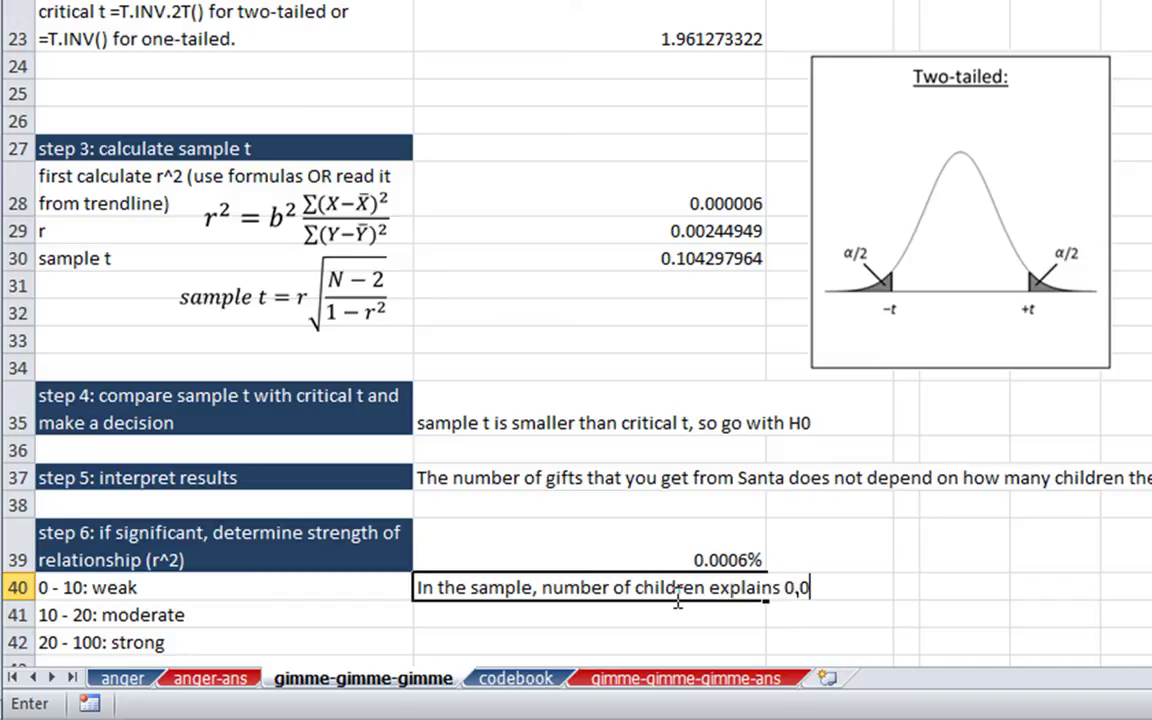
pyautogui.press('BackSpace')
pyautogui.press('BackSpace')
pyautogui.press('BackSpace')
pyautogui.press('BackSpace')
pyautogui.write('.0006%')
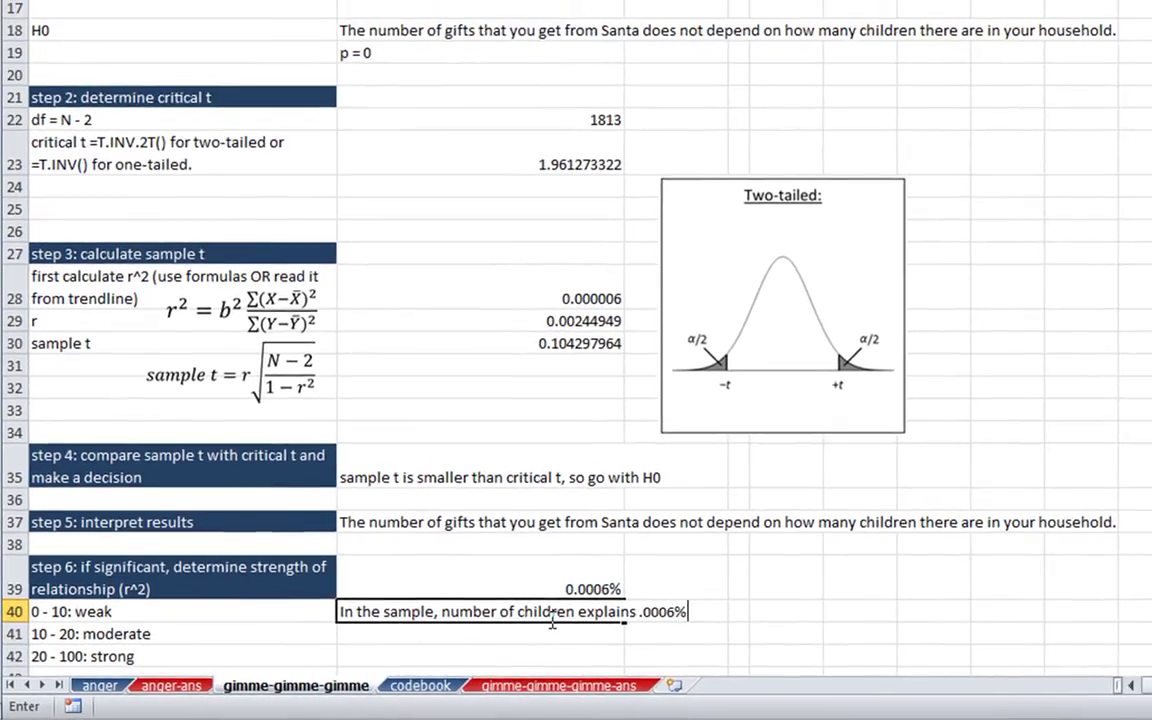
pyautogui.write(' of the varia')
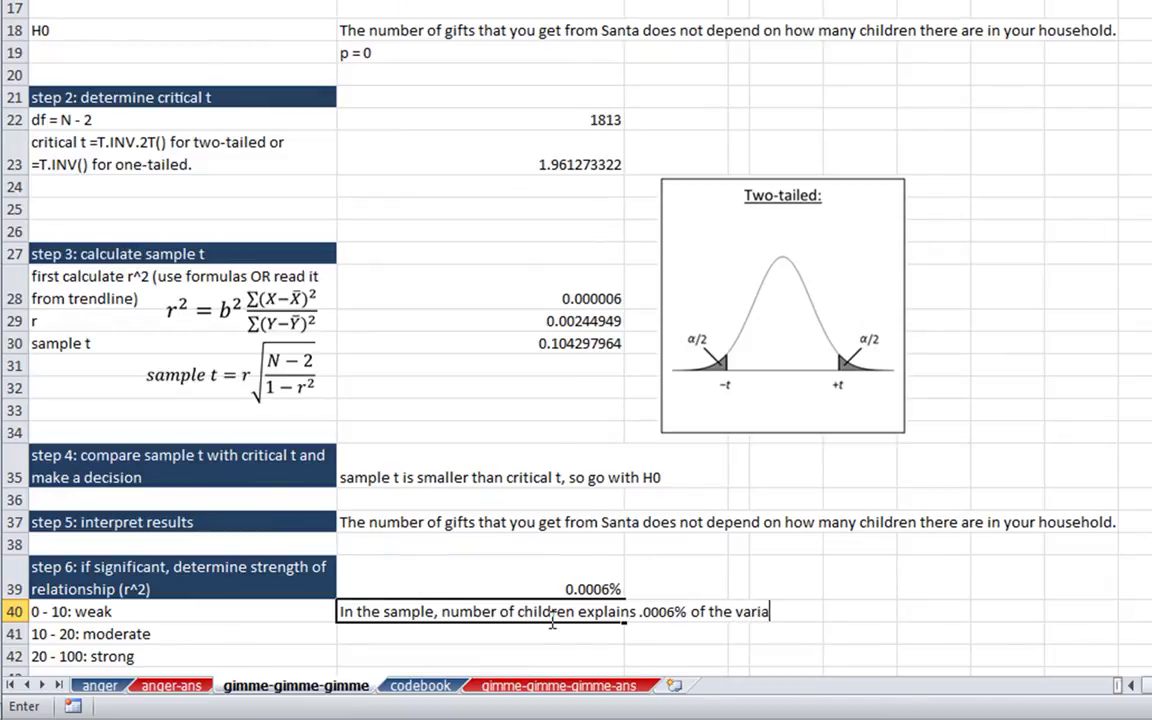
pyautogui.write('tion in the number of')
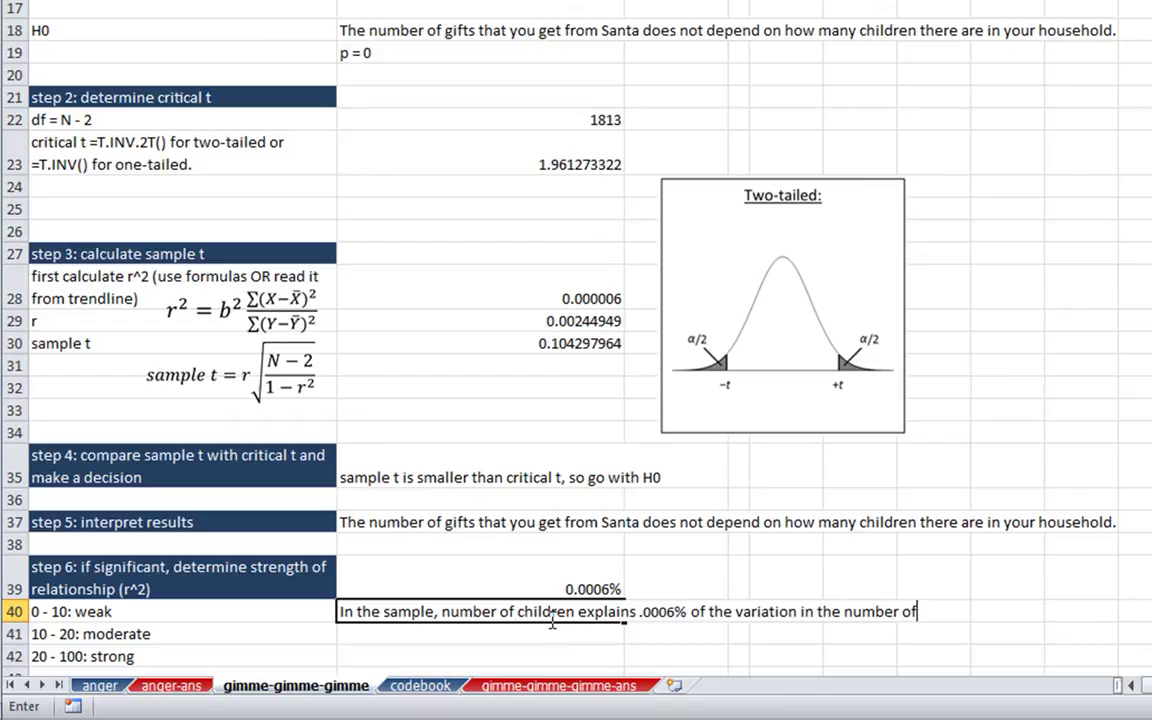
pyautogui.write(' gifts that people g')
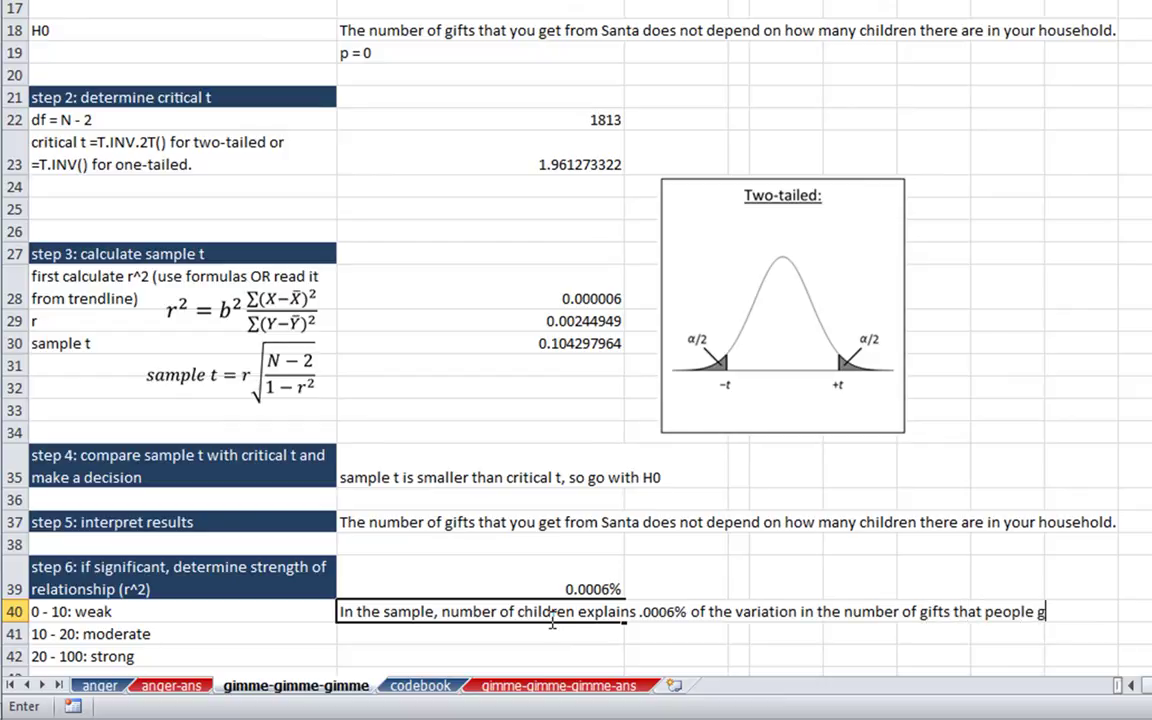
pyautogui.write('et from Santa.')
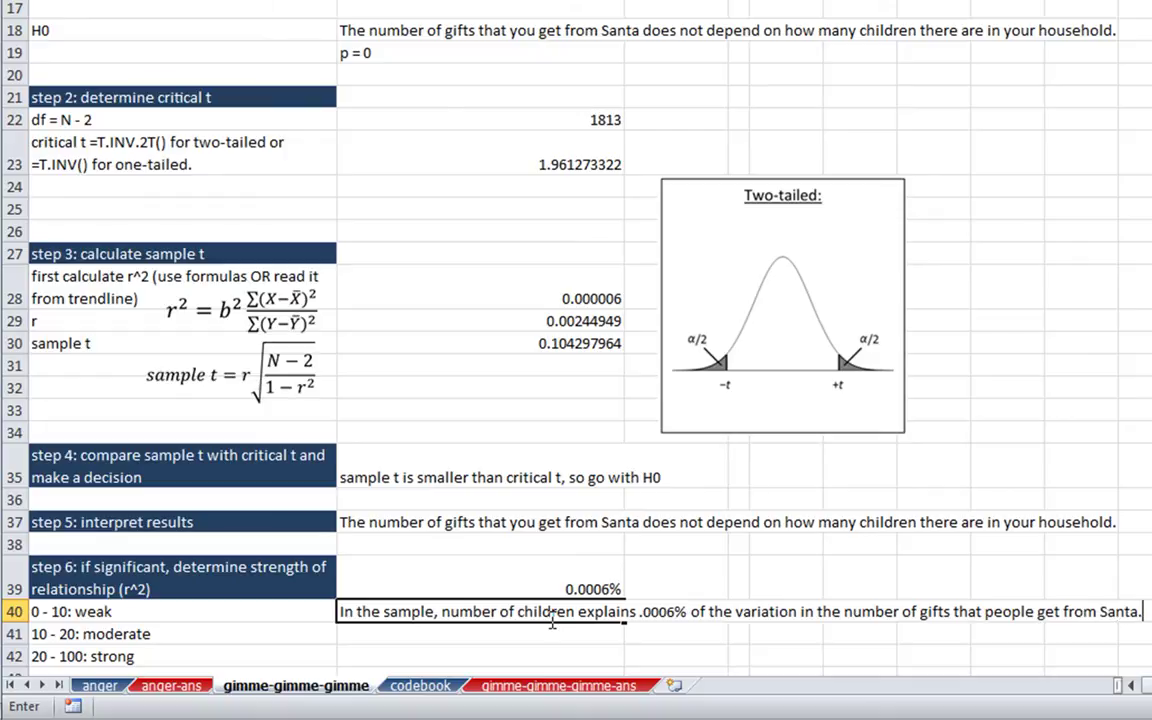
pyautogui.press('Return')
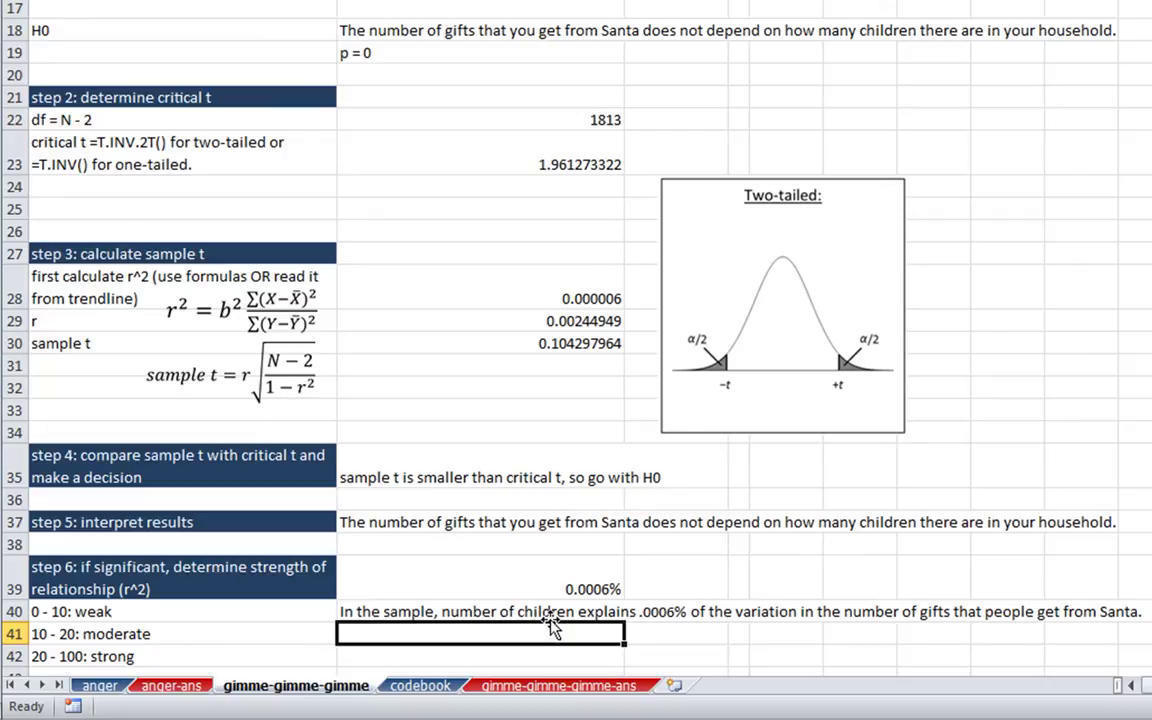
# Enter in B41 "Since there is no relationship in the population, this is not meaningful to interpret for the population."
pyautogui.write('Sin')
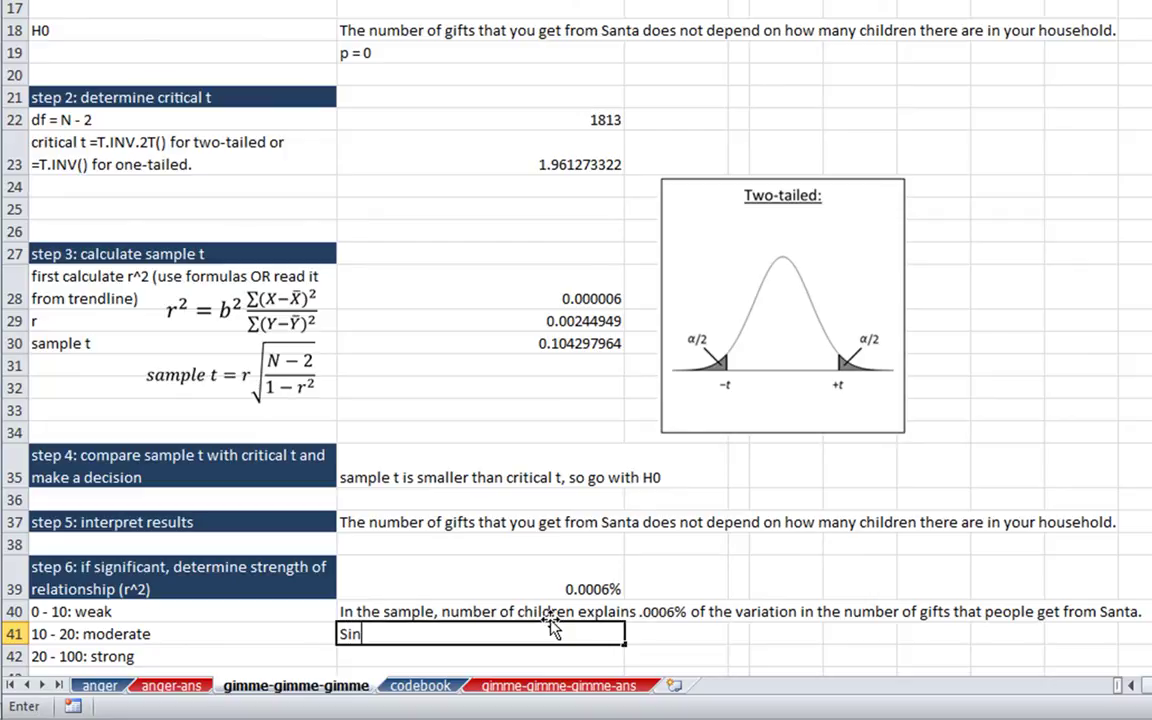
pyautogui.write('ce there is ')
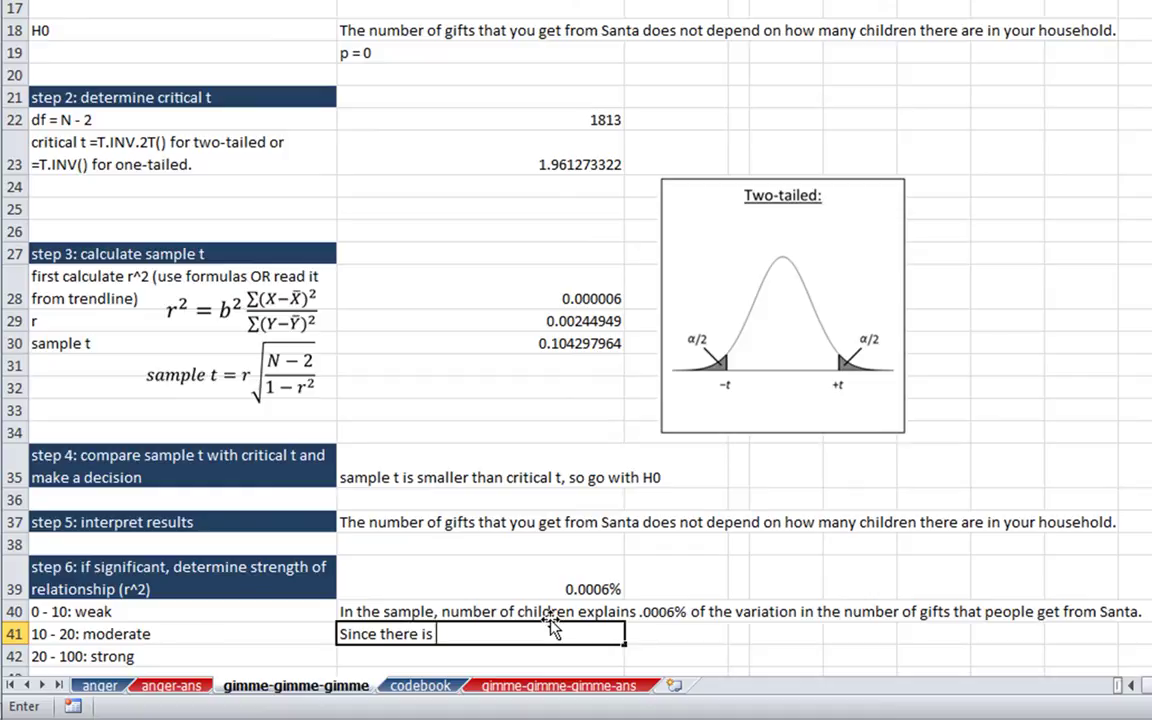
pyautogui.write('no relationsh')
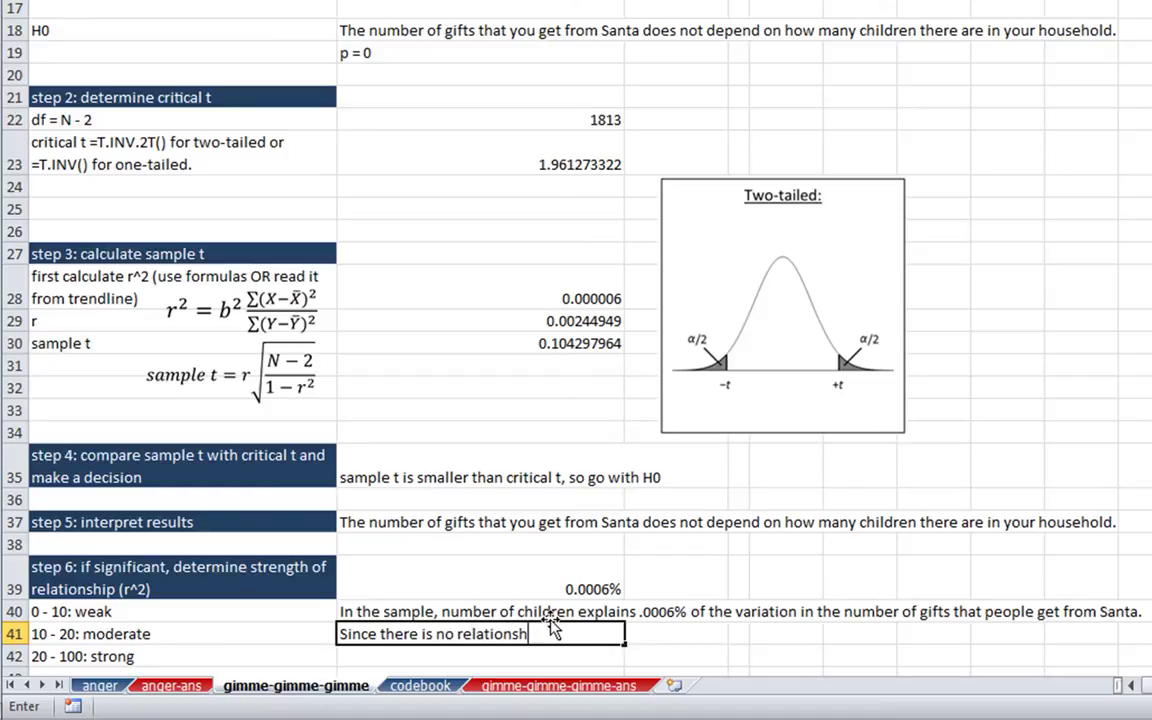
pyautogui.write('ip in the population, this is not meaningful to interpret ')
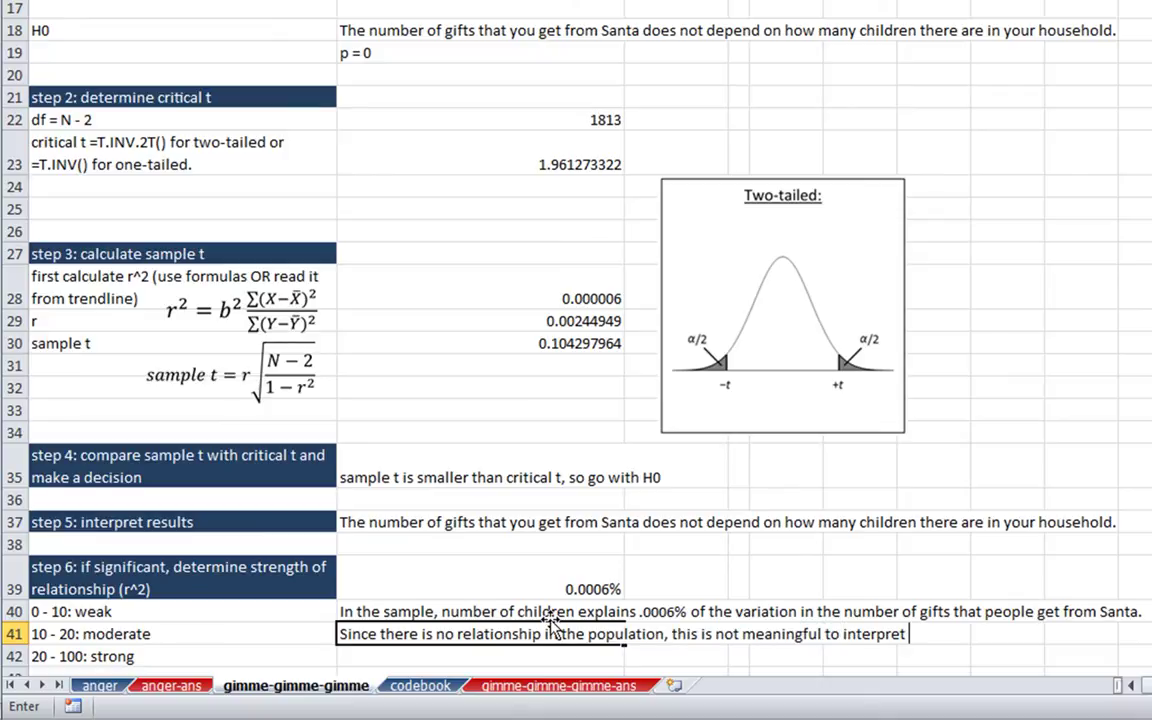
pyautogui.write('for the population.')
pyautogui.press('Return')
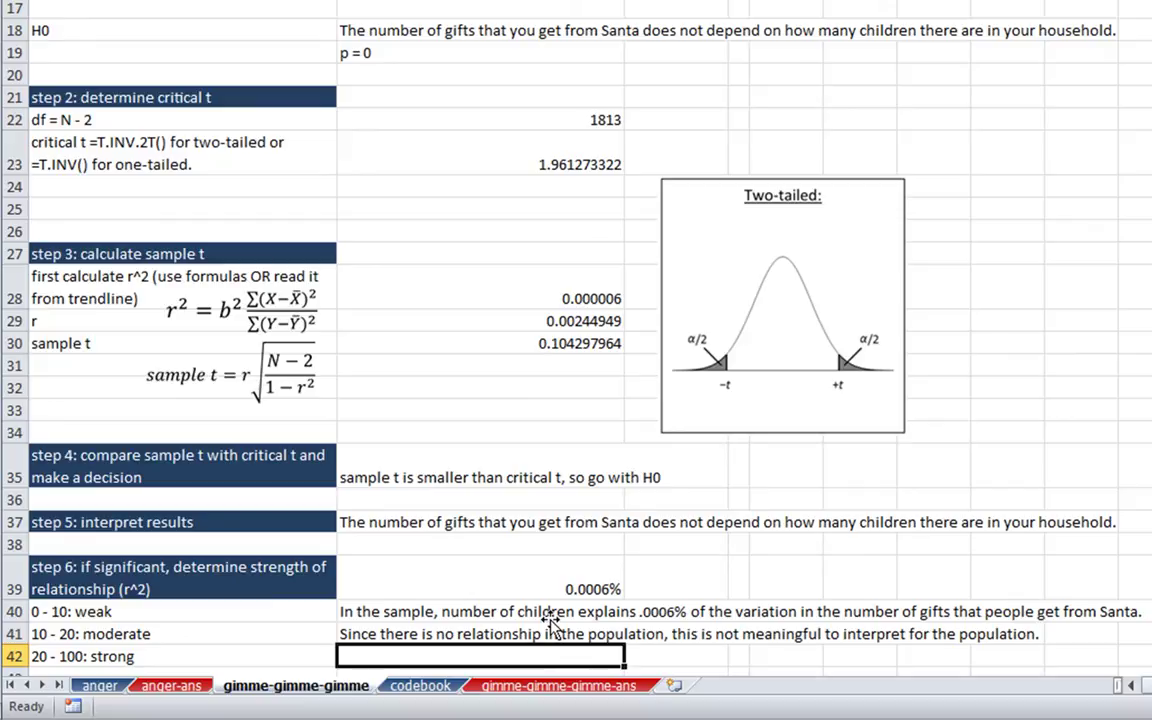
# Replace the formula for the children N in B8 with its static value, 1815
pyautogui.scroll(-2, 548, 625)
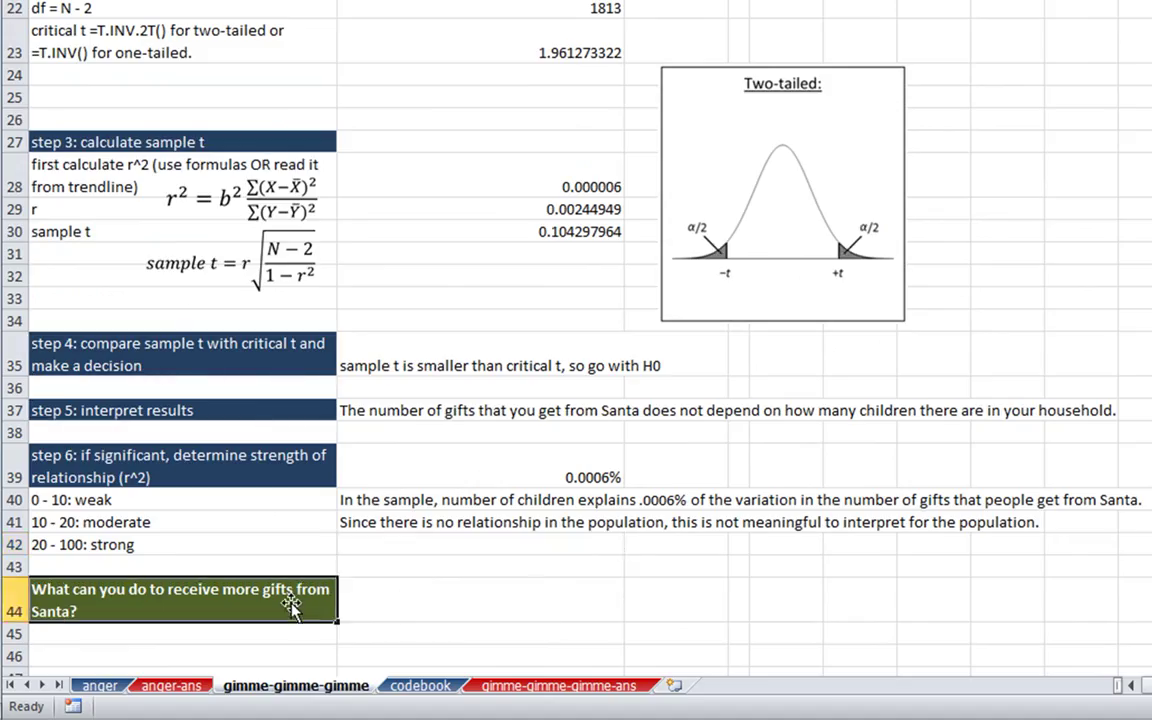
pyautogui.click(424, 600)
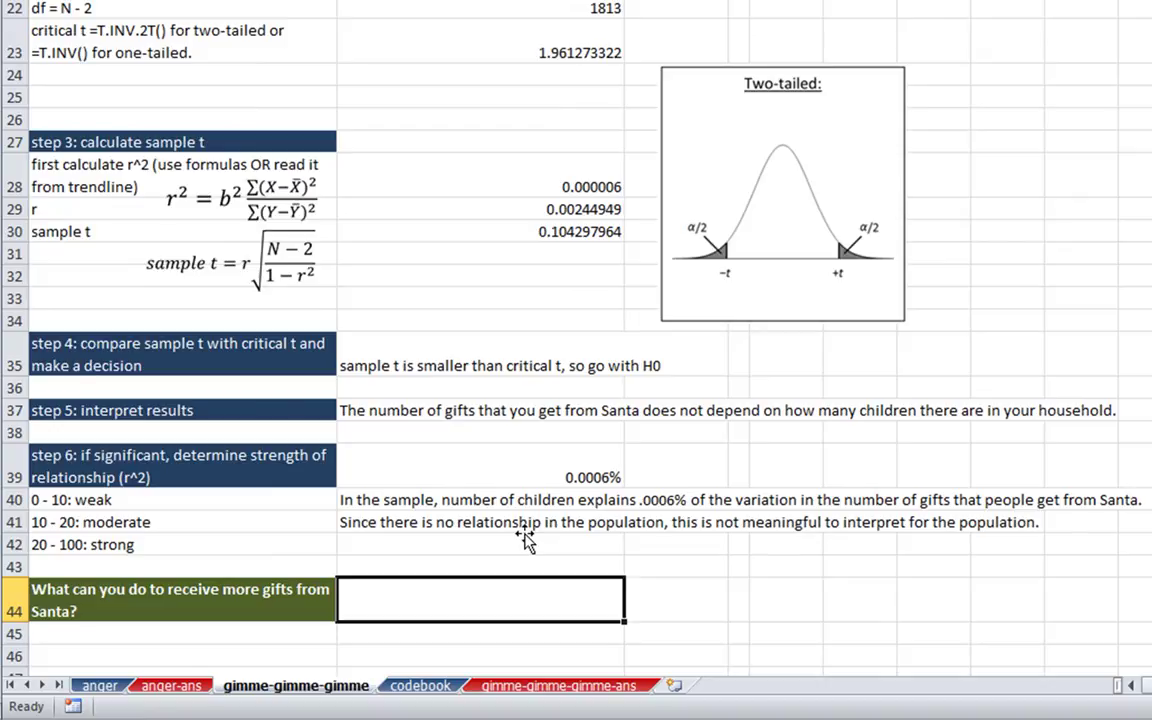
pyautogui.scroll(-4, 527, 540)
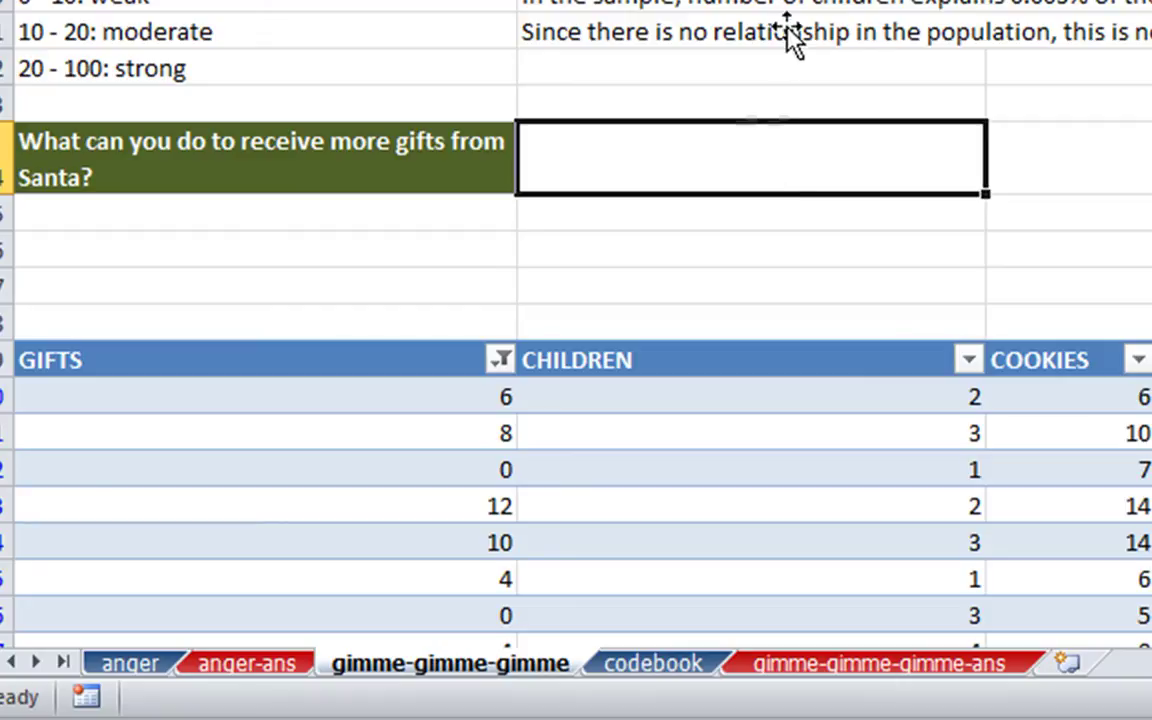
pyautogui.scroll(3, 790, 42)
pyautogui.scroll(4, 787, 35)
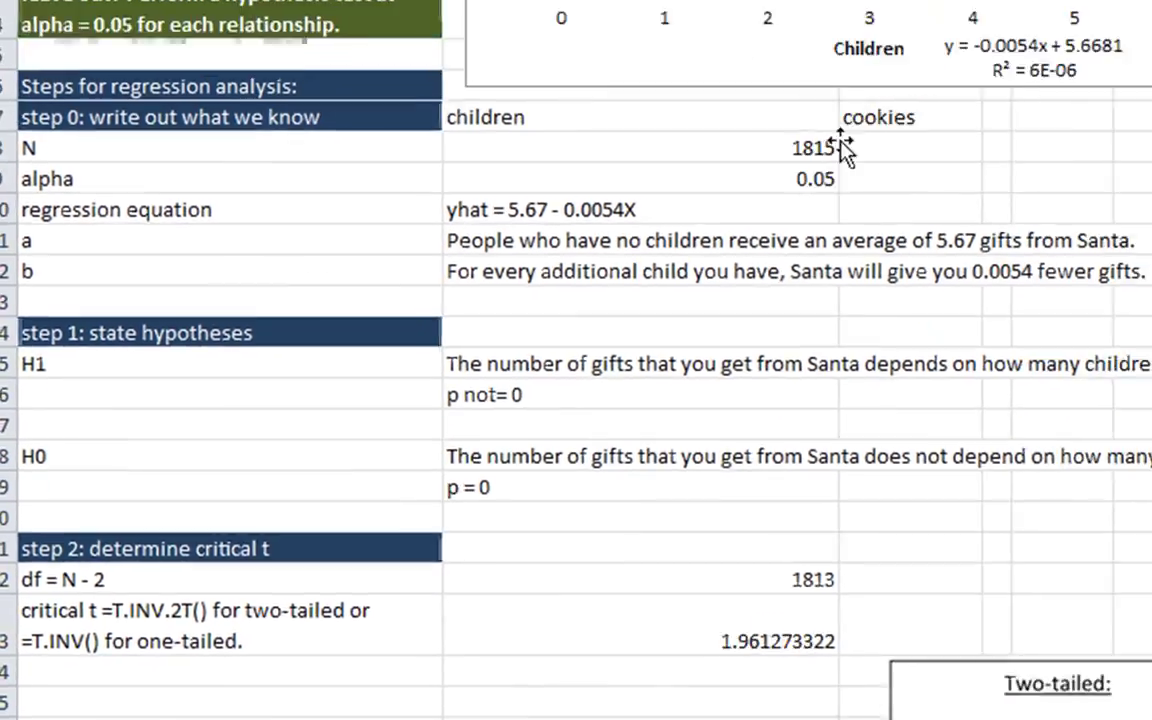
pyautogui.click(756, 142)
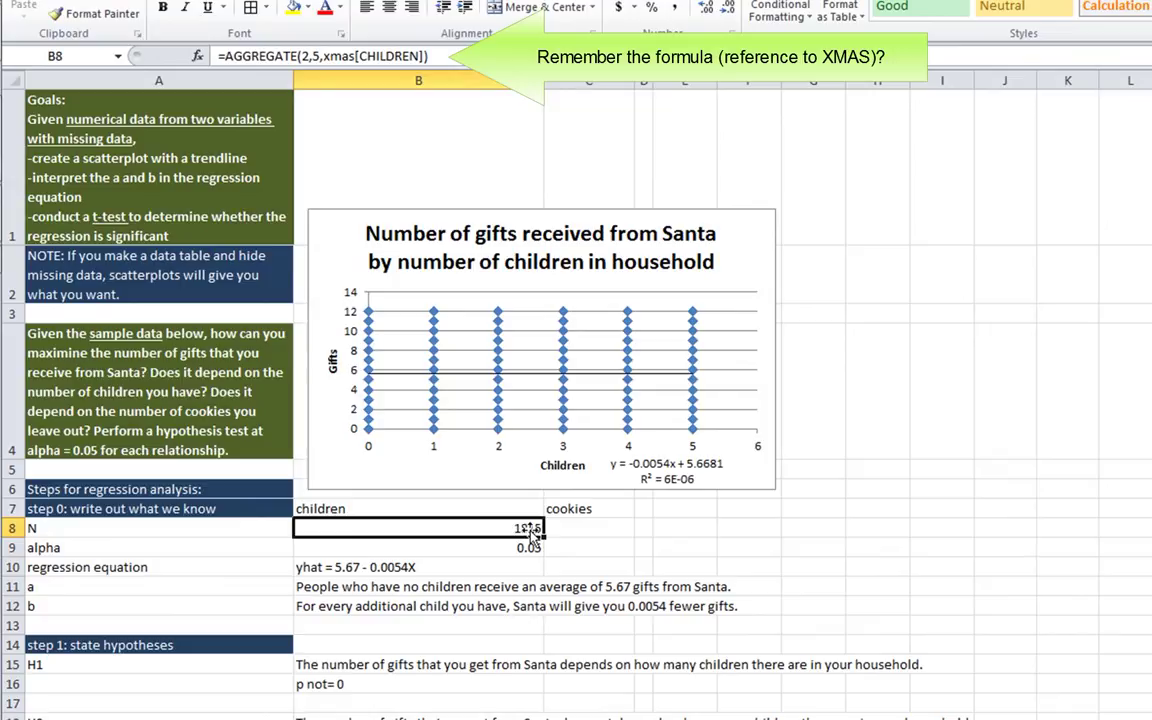
pyautogui.hotkey('ctrl', 'c')
pyautogui.rightClick(528, 528)
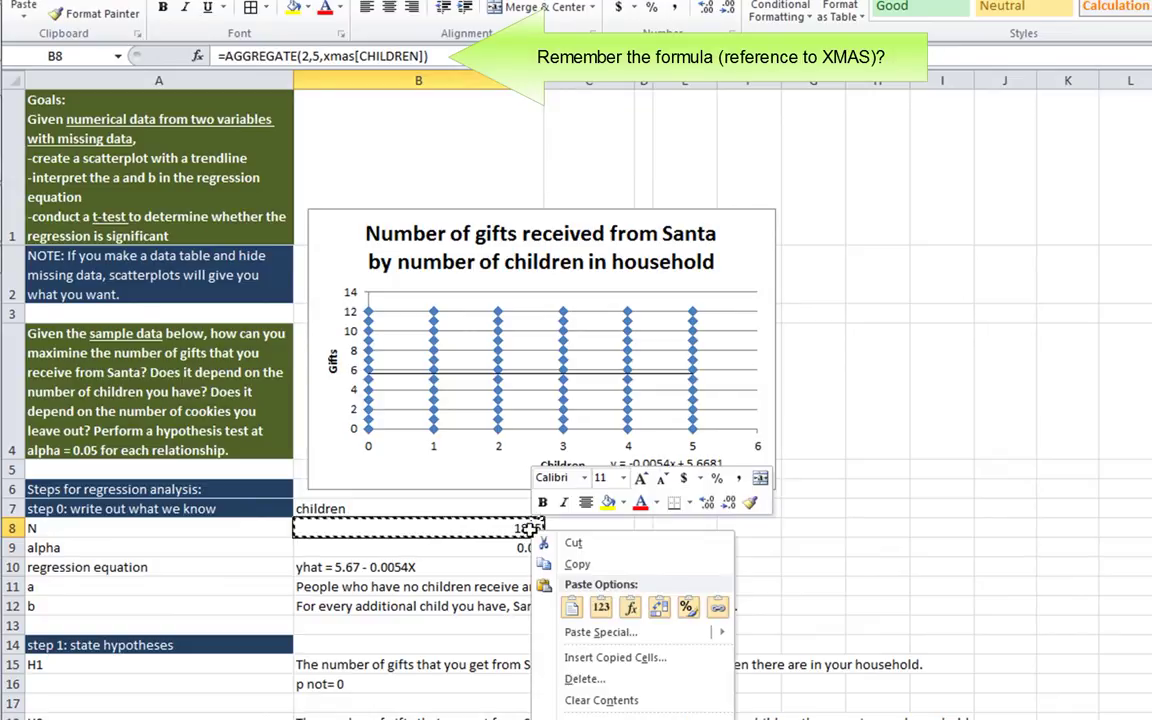
pyautogui.click(601, 607)
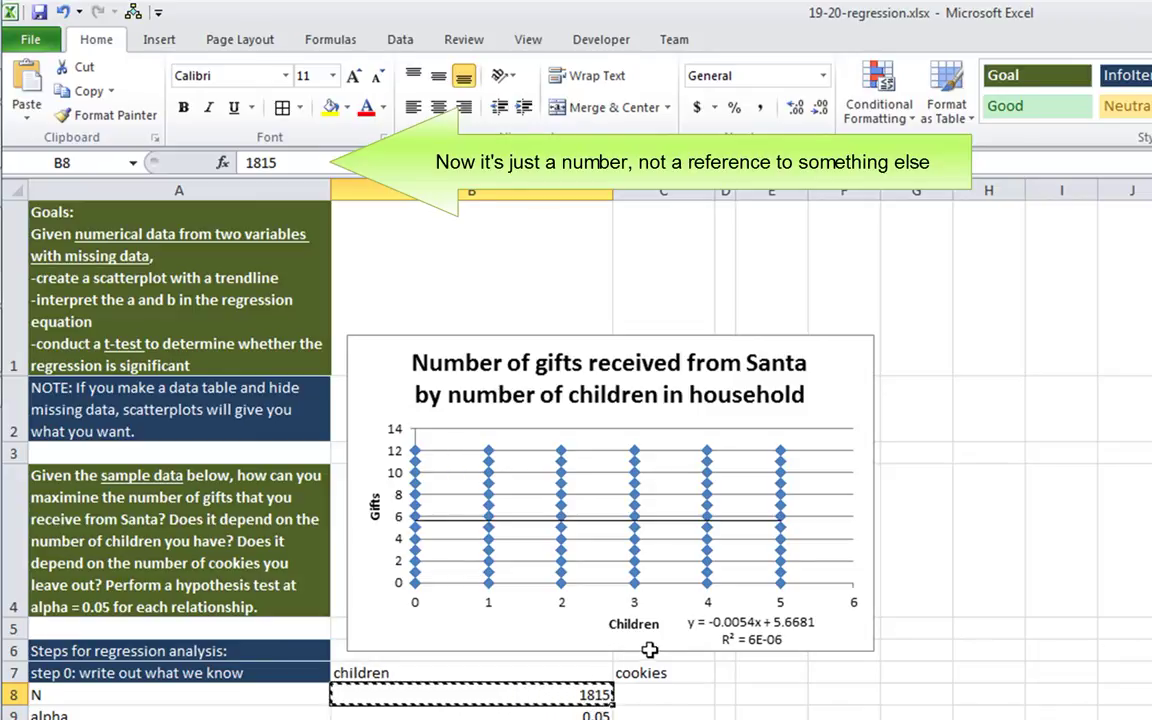
# Copy the children scatterplot and paste it as a picture at cell G6
pyautogui.click(598, 646)
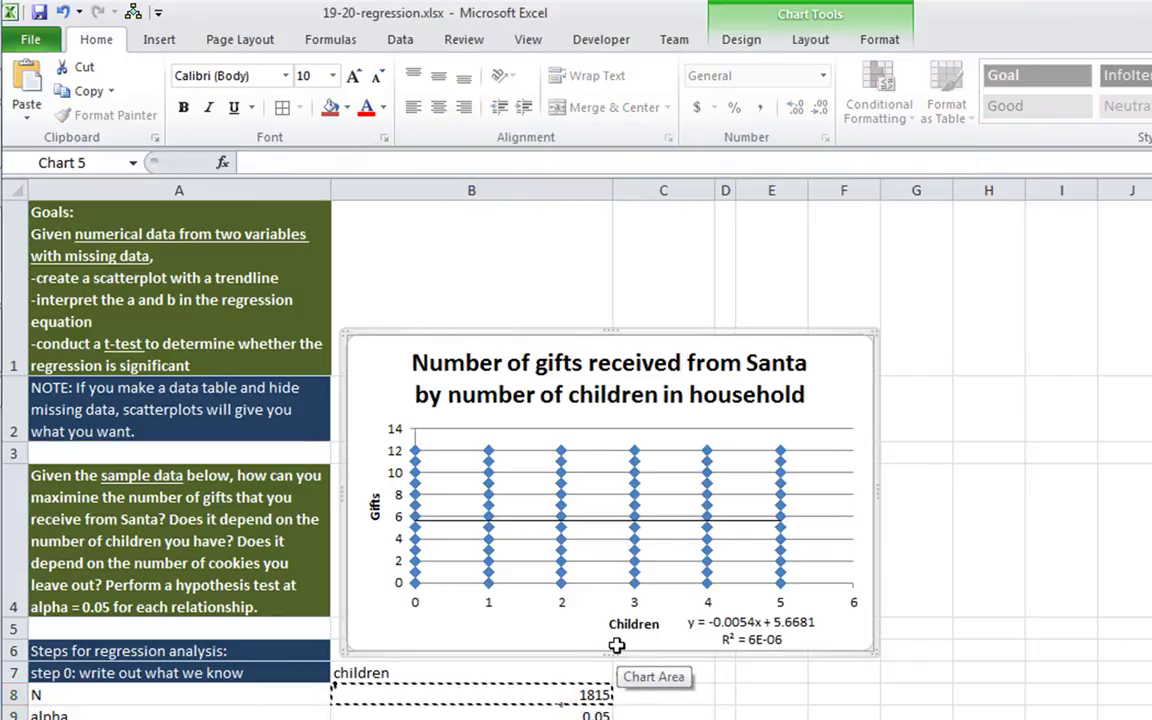
pyautogui.press('Escape')
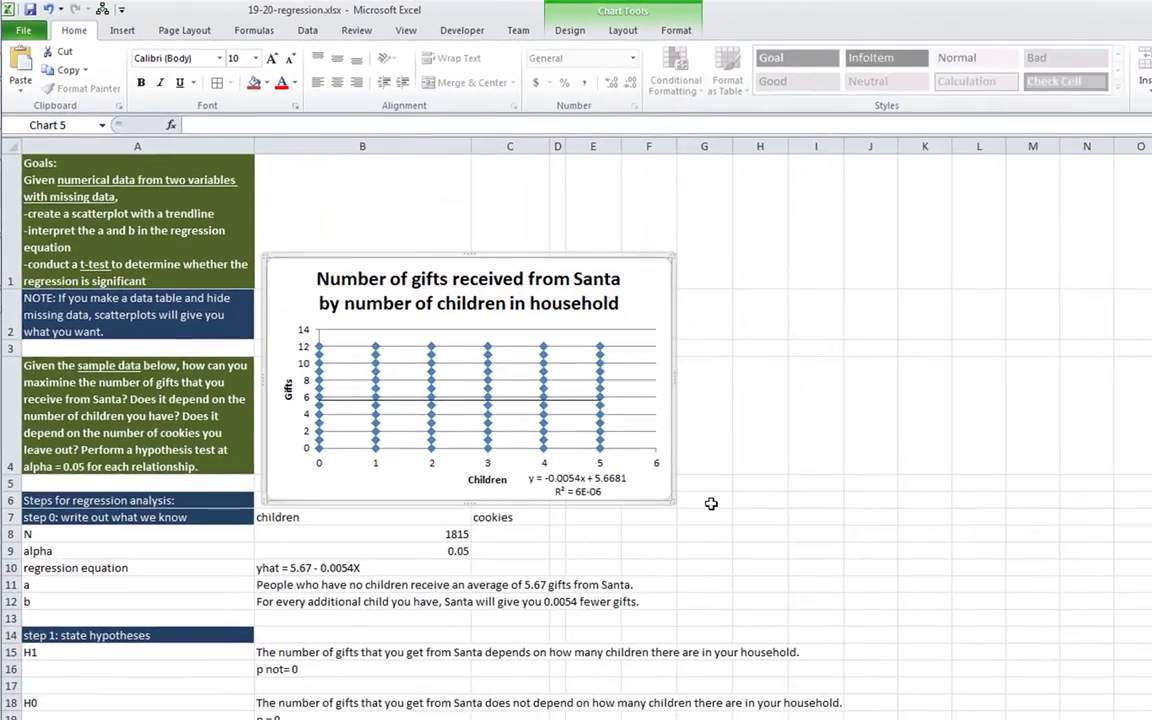
pyautogui.click(754, 532)
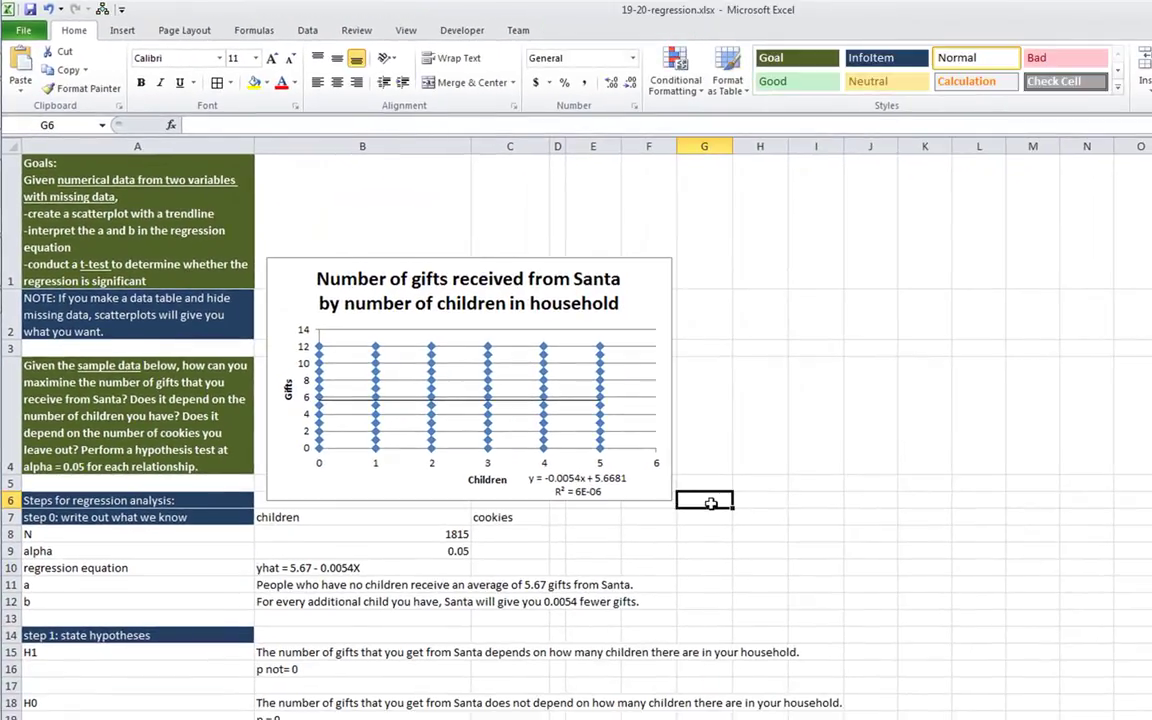
pyautogui.rightClick(710, 503)
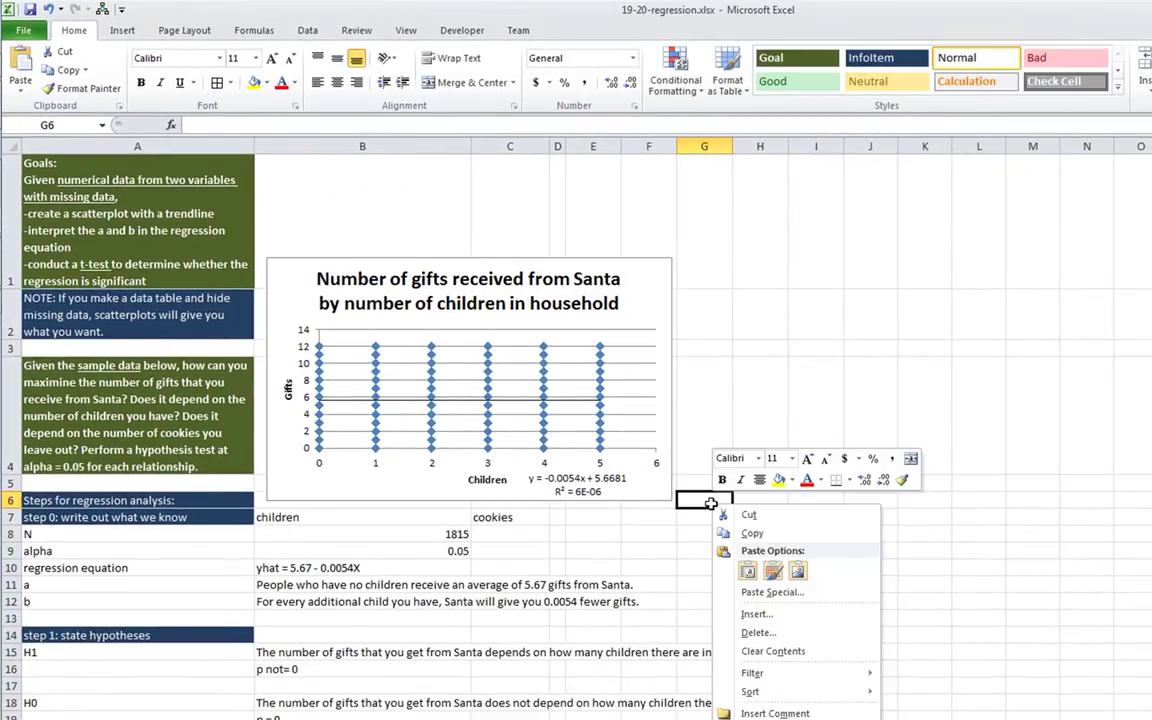
pyautogui.click(799, 569)
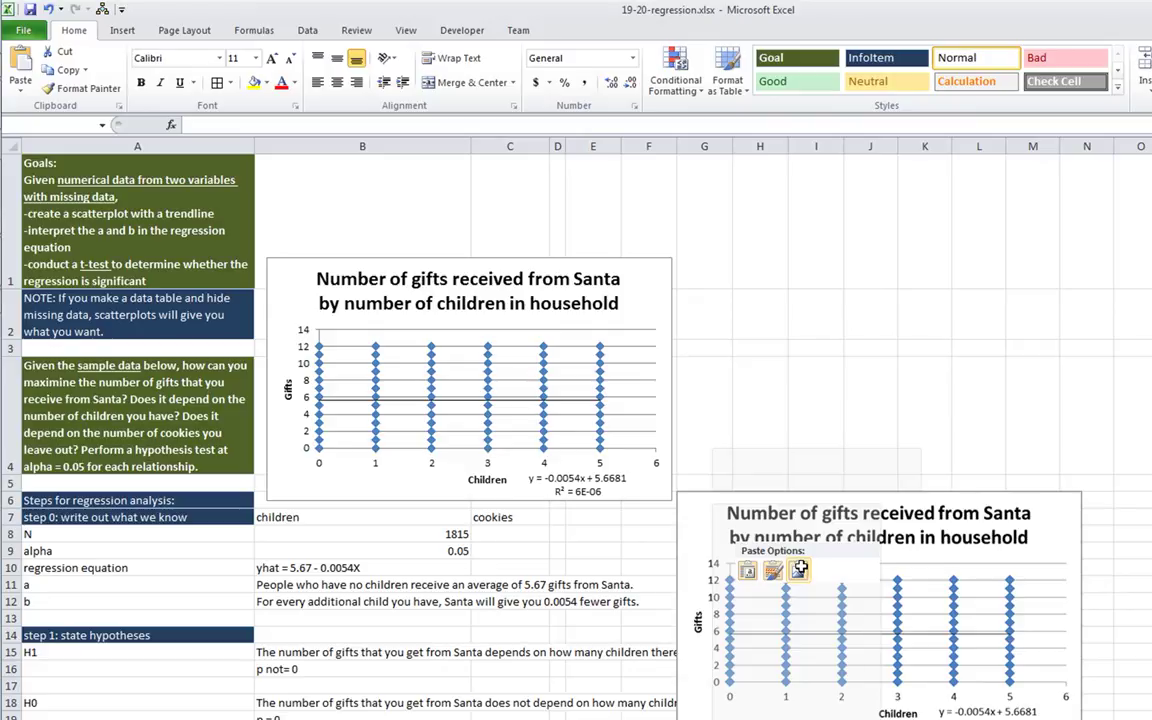
pyautogui.click(800, 568)
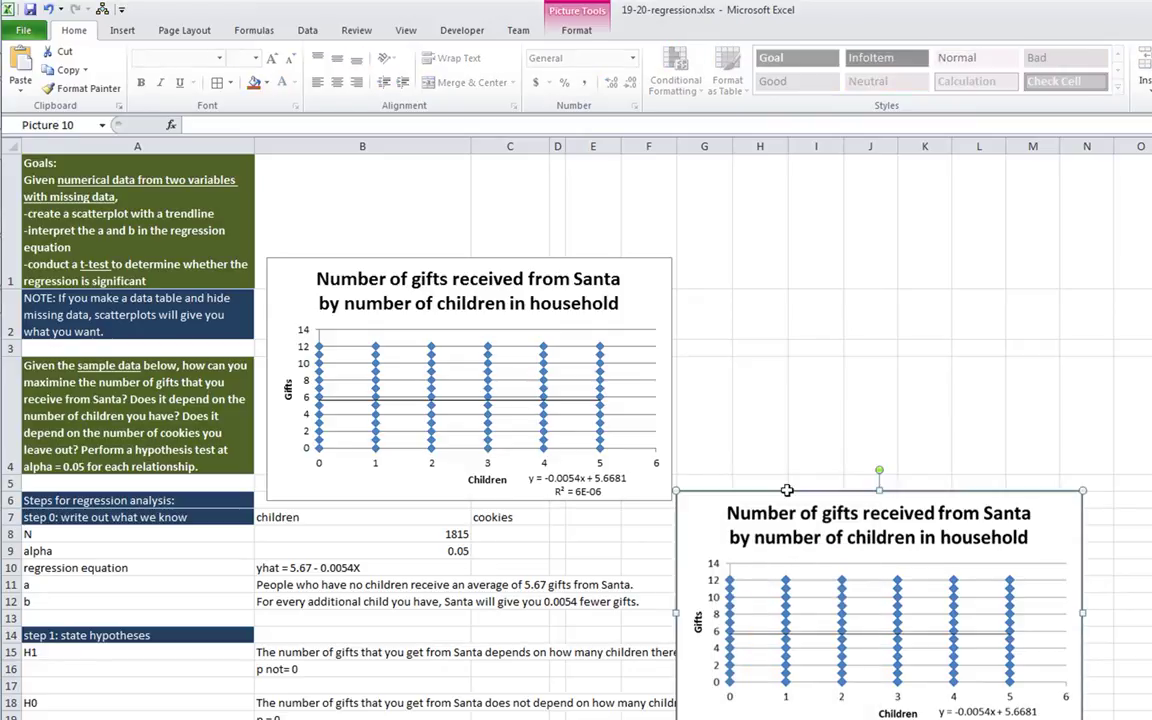
# Move the scatterplot picture over columns A and B so it partly overlaps the original chart, and check which of the two is editable
pyautogui.moveTo(801, 566); pyautogui.dragTo(310, 256)
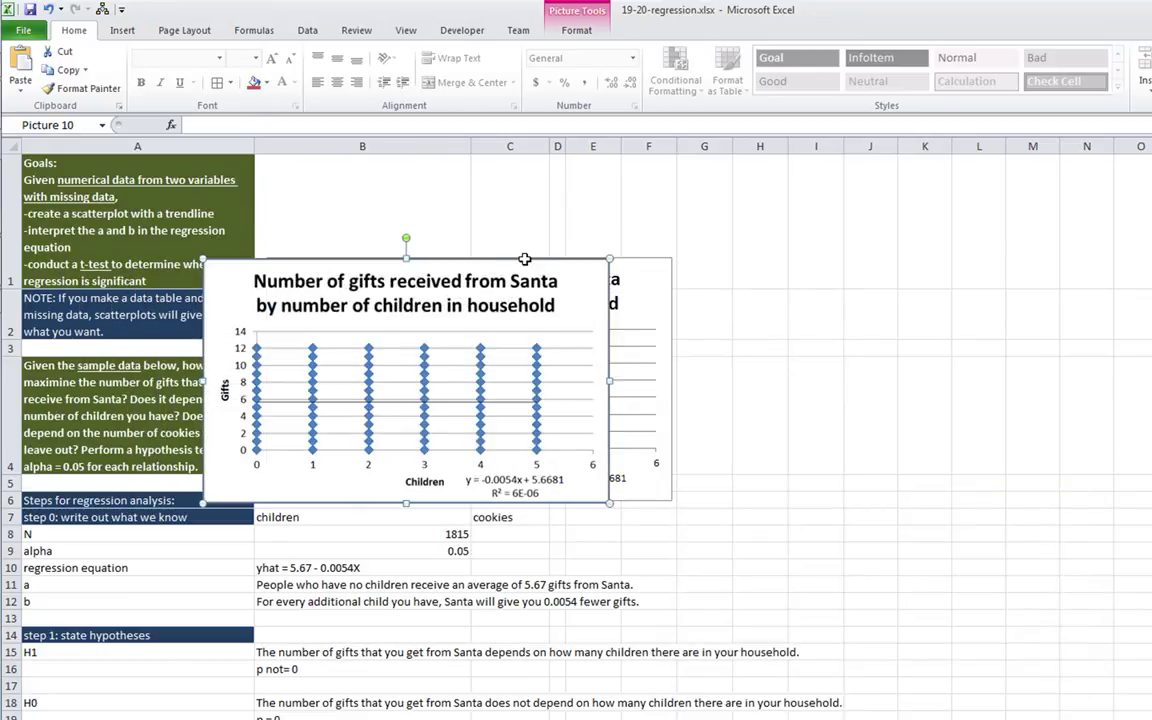
pyautogui.moveTo(522, 259); pyautogui.dragTo(288, 259)
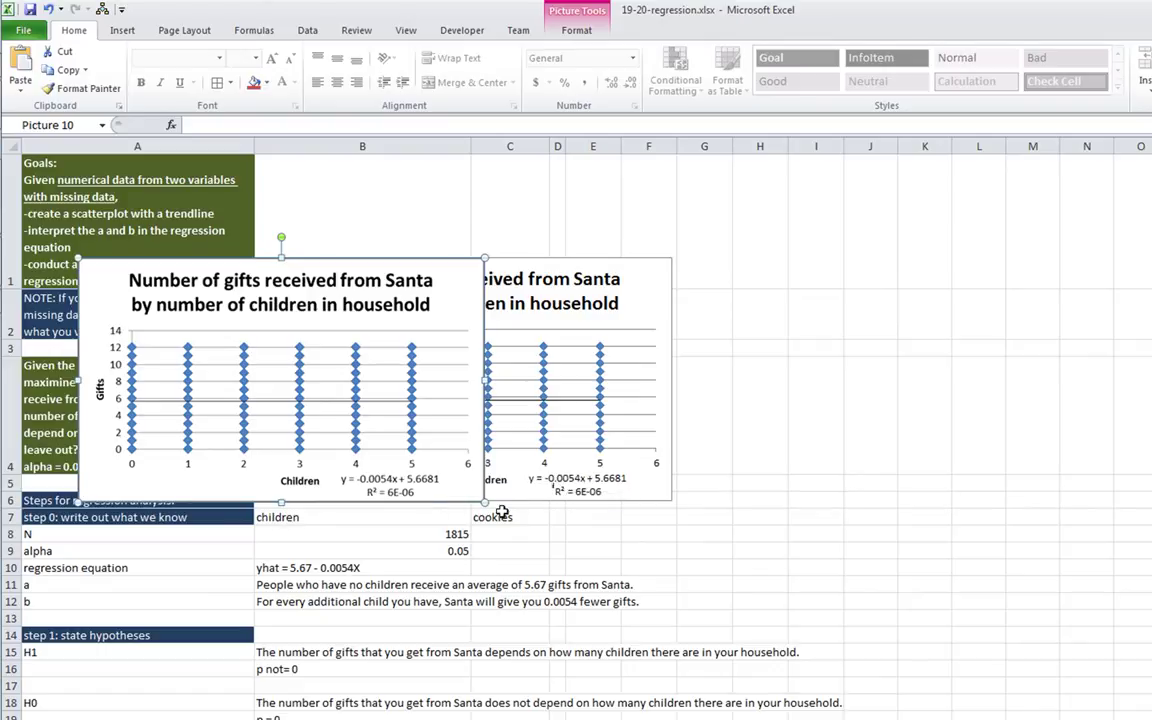
pyautogui.doubleClick(383, 487)
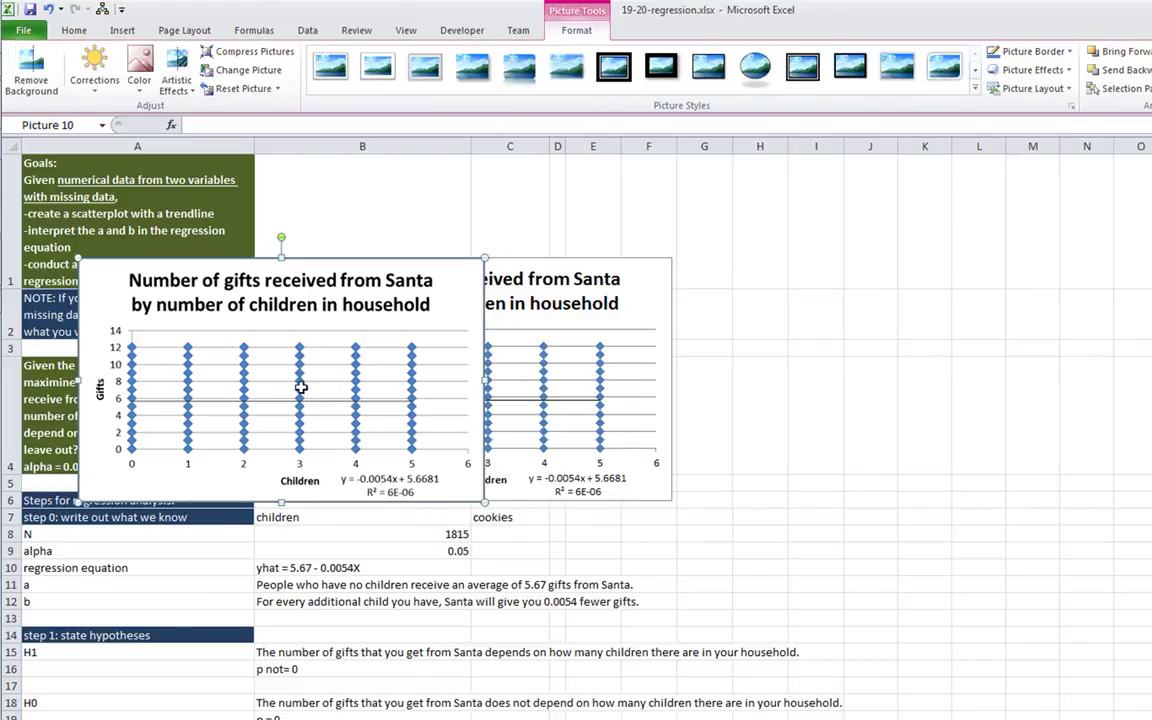
pyautogui.click(581, 470)
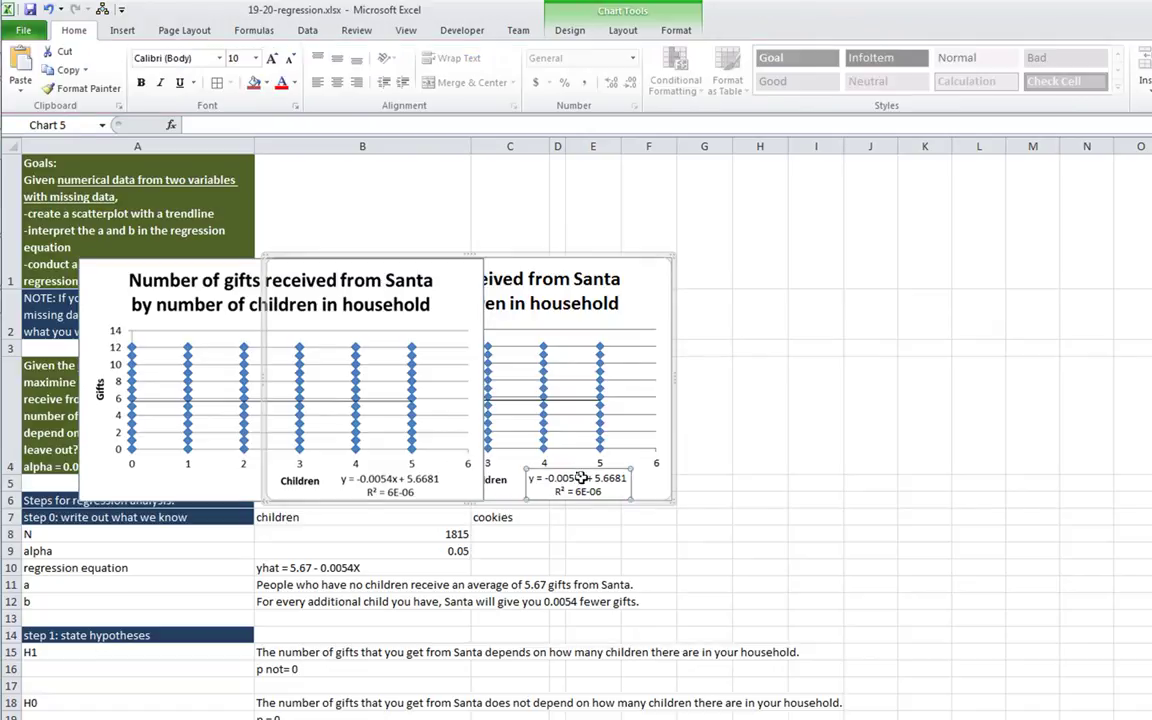
pyautogui.click(505, 537)
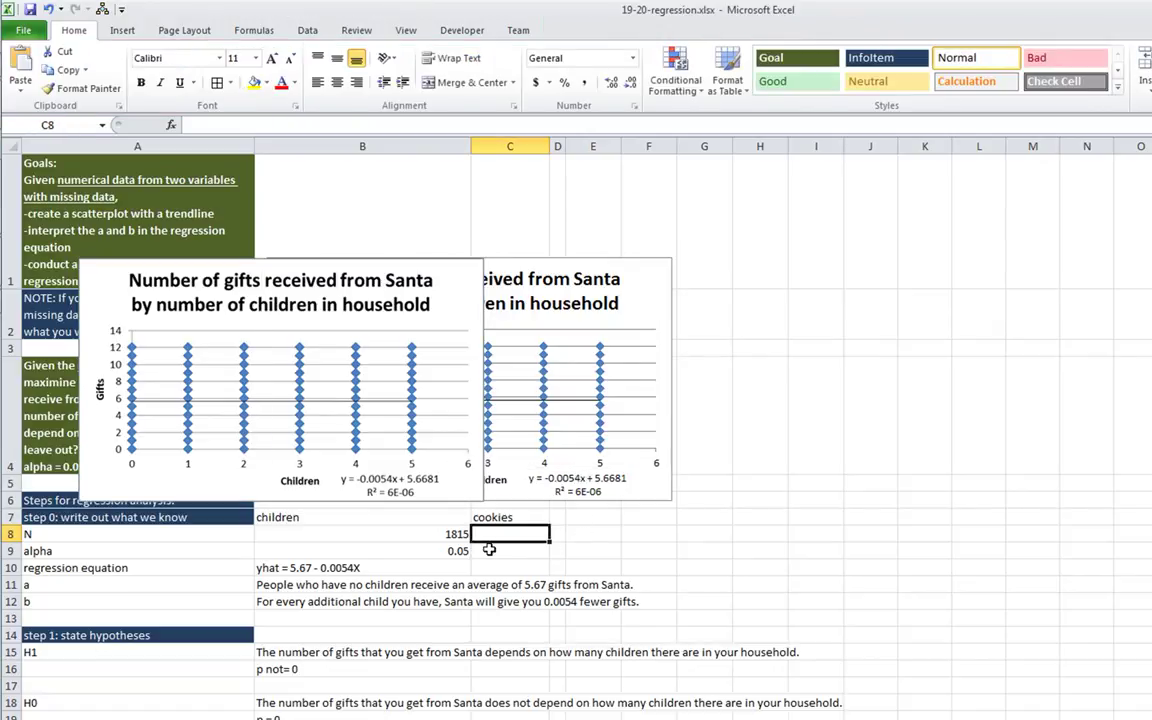